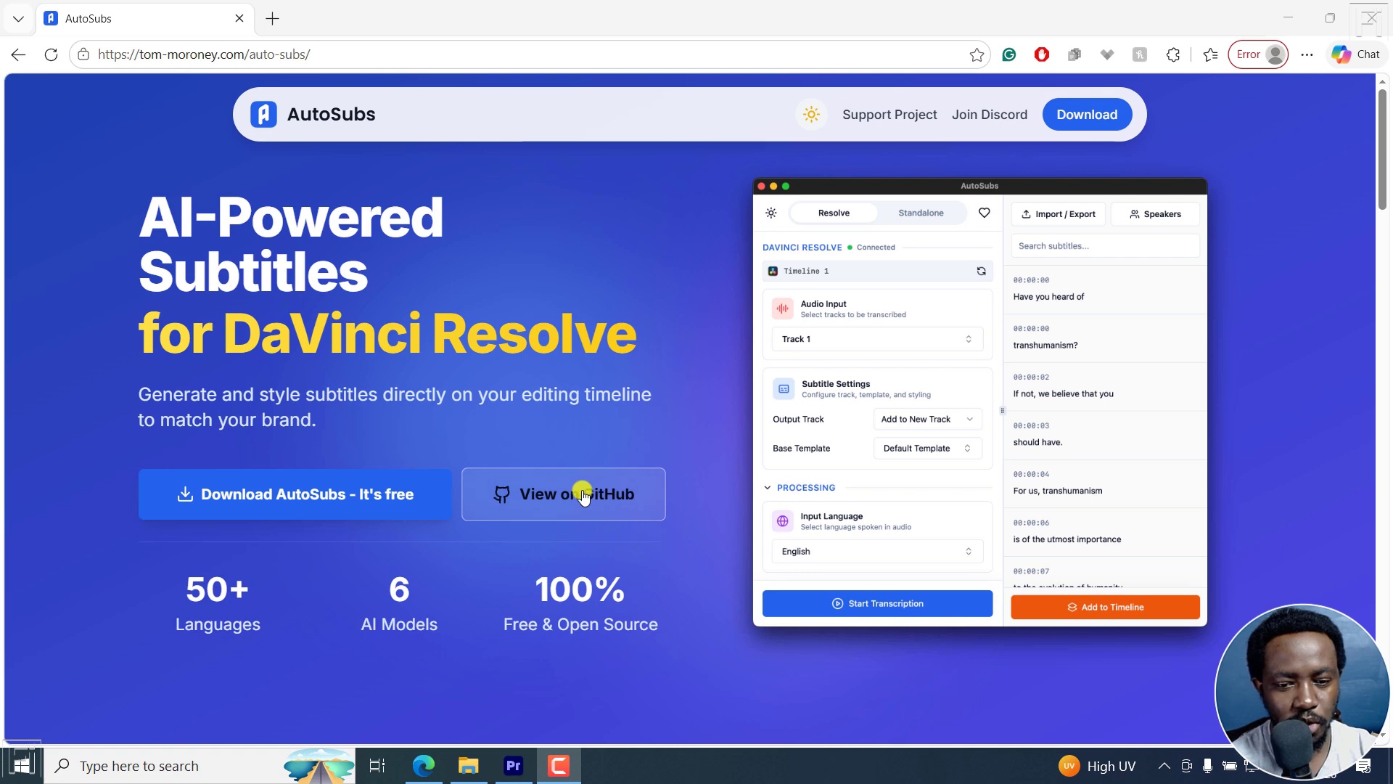
Open the AutoSubs GitHub repository from the AutoSubs website and go to its Releases page.
{"action": "middle_click", "coordinate": [577, 492]}
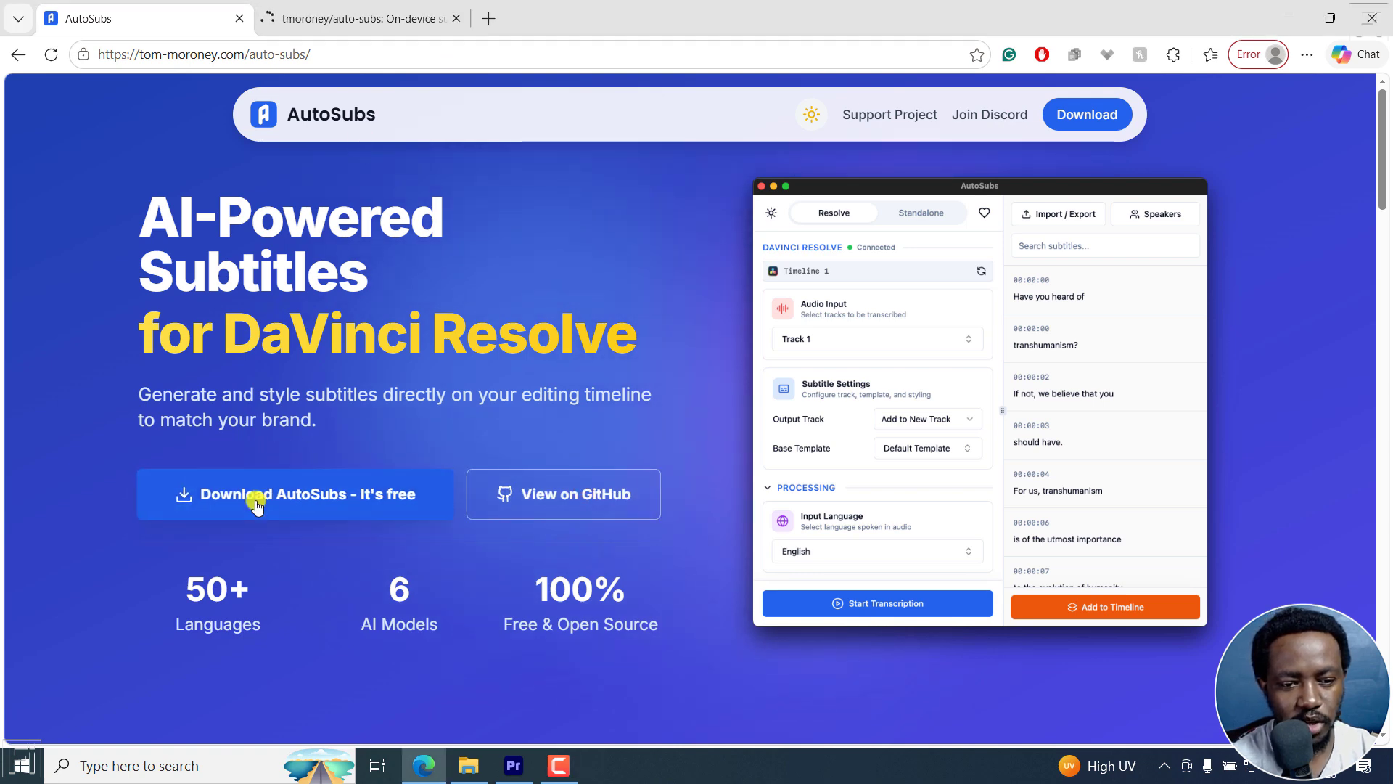
{"action": "left_click", "coordinate": [380, 14]}
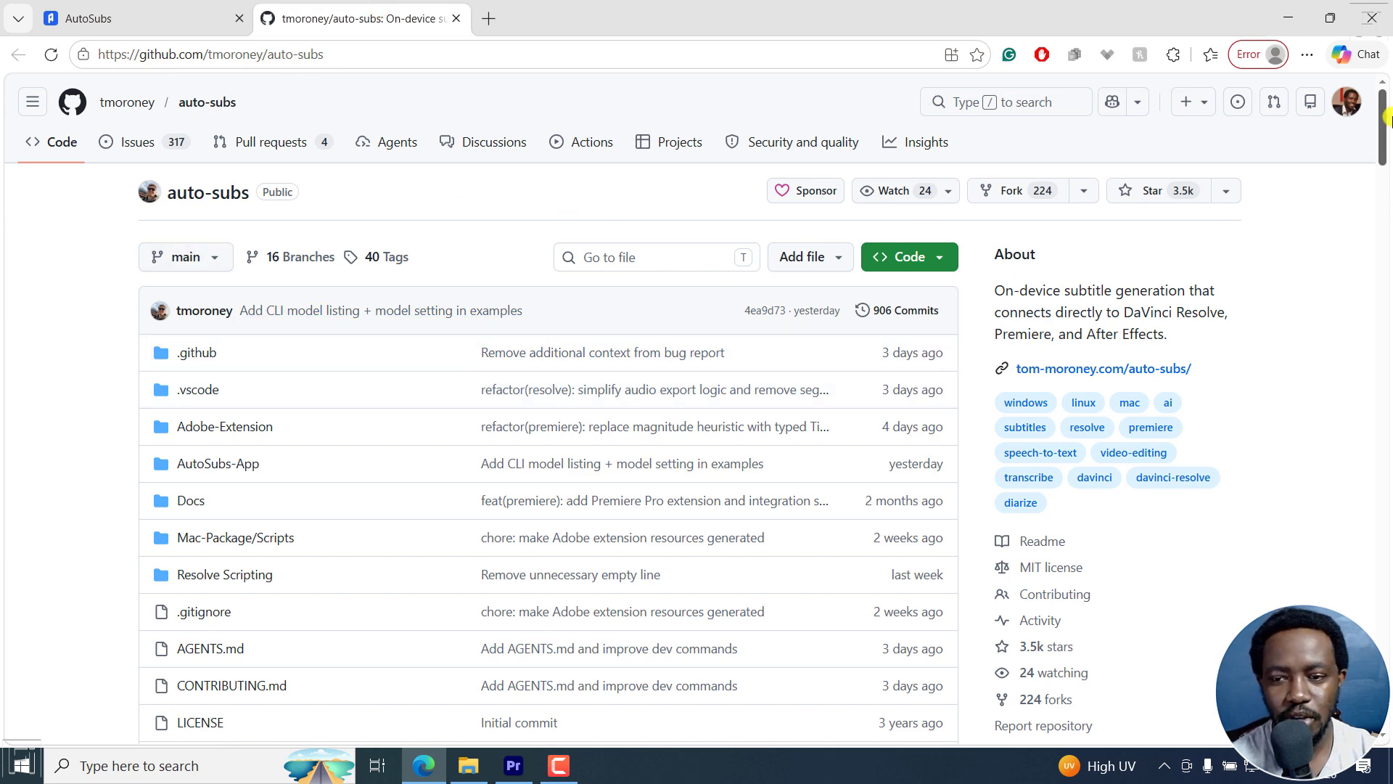
{"action": "left_click_drag", "start_coordinate": [1385, 116], "coordinate": [1383, 182]}
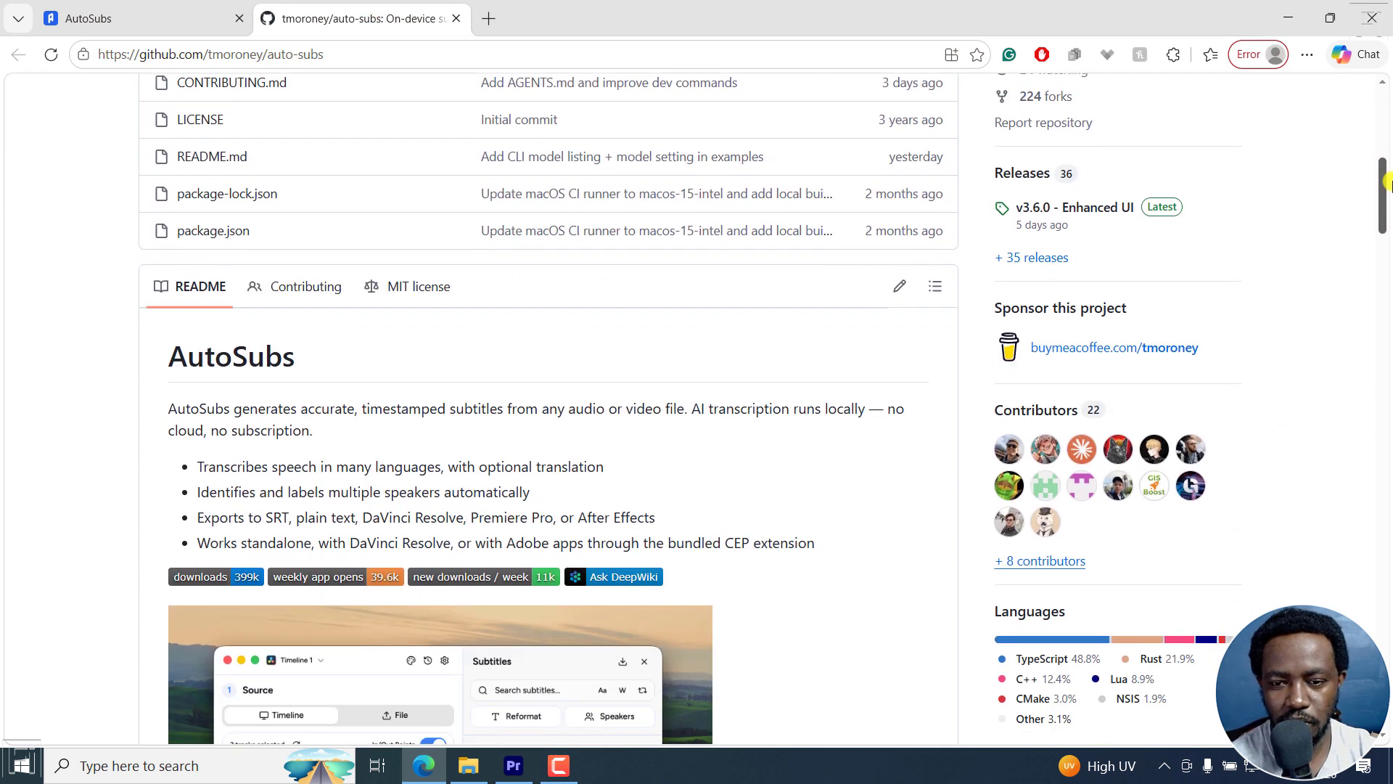
{"action": "left_click", "coordinate": [1028, 176]}
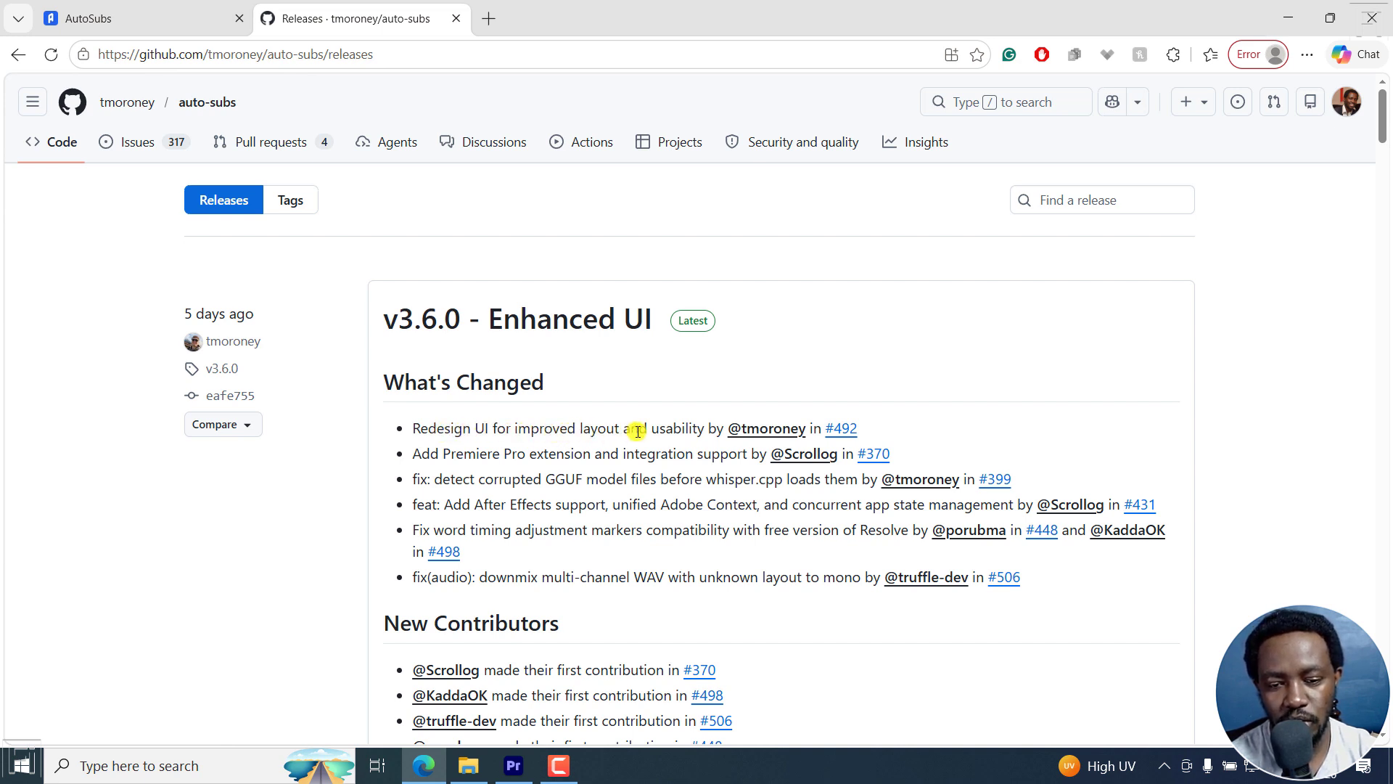
Examine the v3.6.0 release notes for Premiere Pro and After Effects support, and the downloadable assets.
{"action": "left_click_drag", "start_coordinate": [463, 454], "coordinate": [705, 455]}
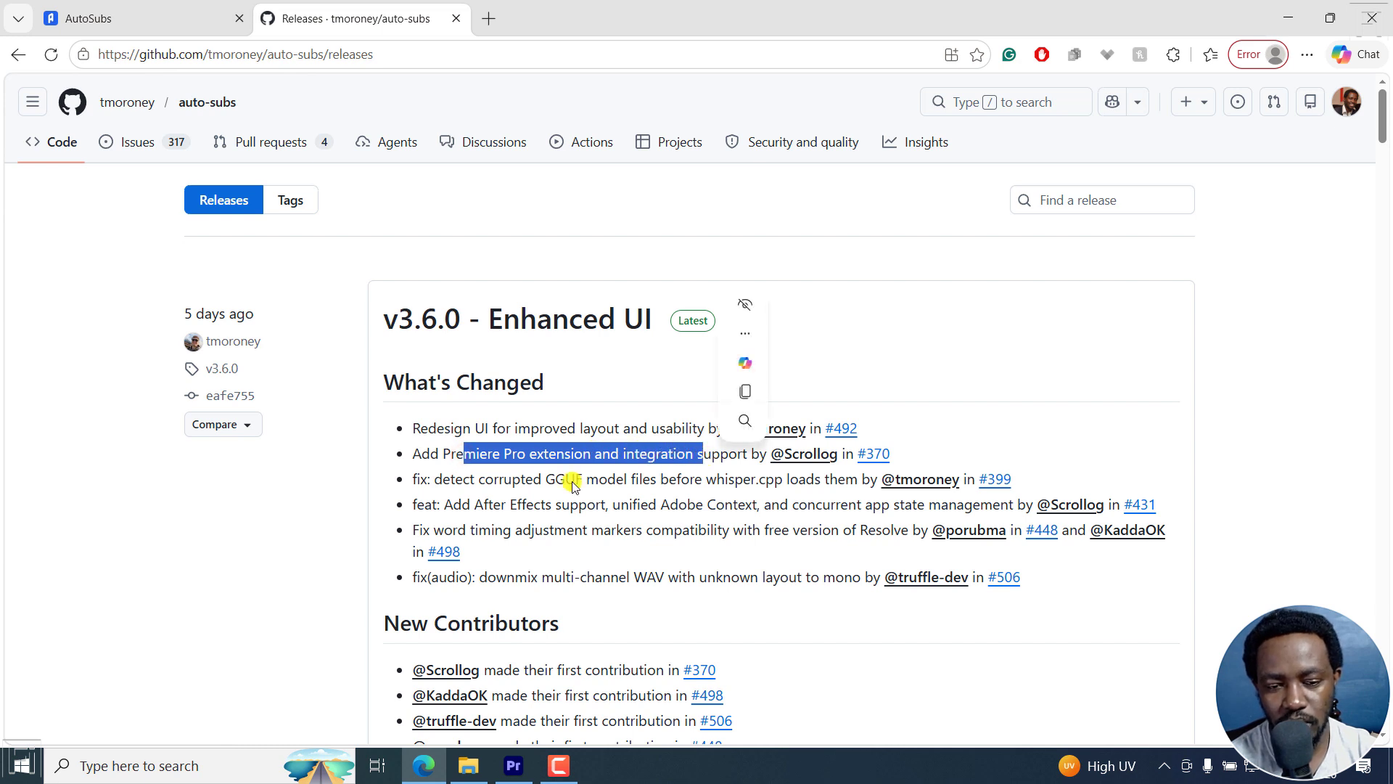
{"action": "left_click", "coordinate": [537, 481]}
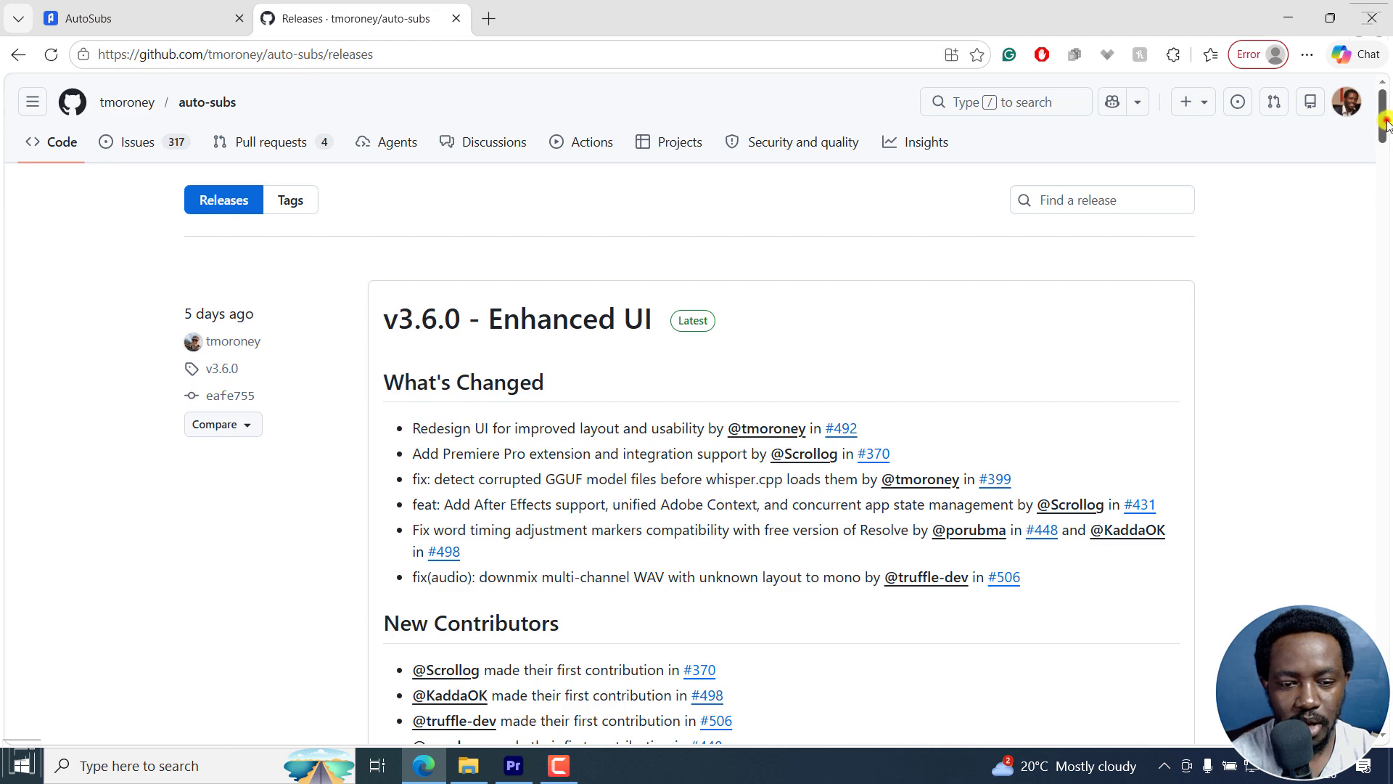
{"action": "mouse_move", "coordinate": [1386, 123]}
{"action": "left_mouse_down"}
{"action": "mouse_move", "coordinate": [1386, 154]}
{"action": "mouse_move", "coordinate": [1386, 140]}
{"action": "left_mouse_up"}
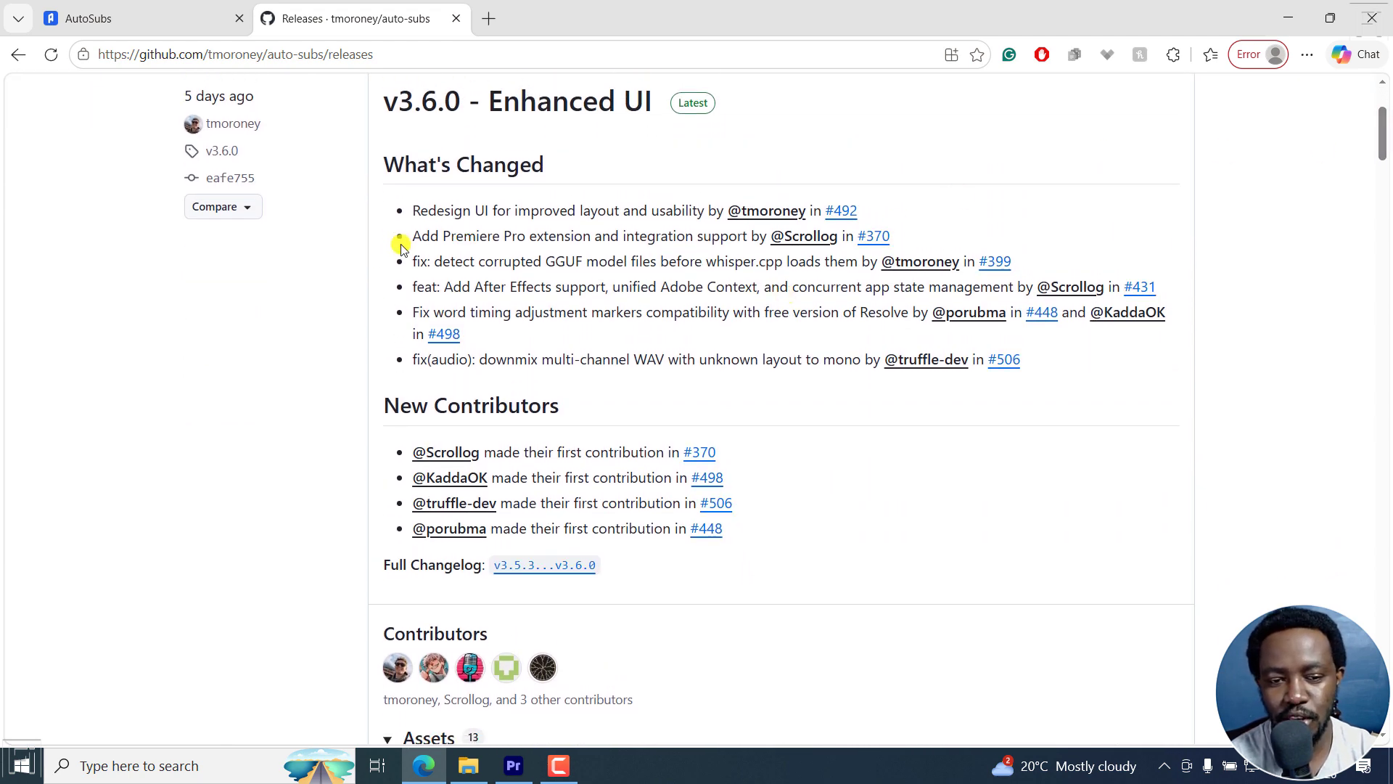
{"action": "left_click_drag", "start_coordinate": [412, 236], "coordinate": [543, 238]}
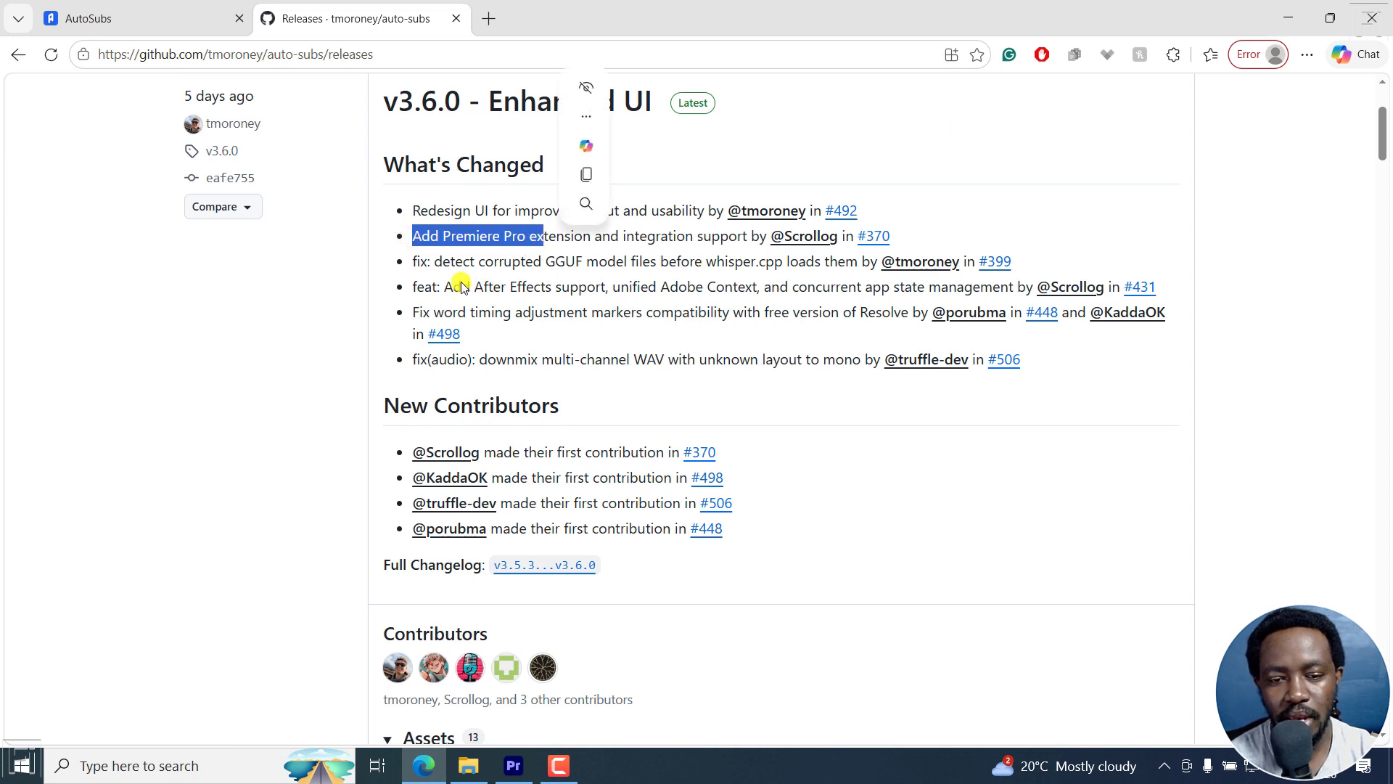
{"action": "left_click_drag", "start_coordinate": [461, 285], "coordinate": [534, 288]}
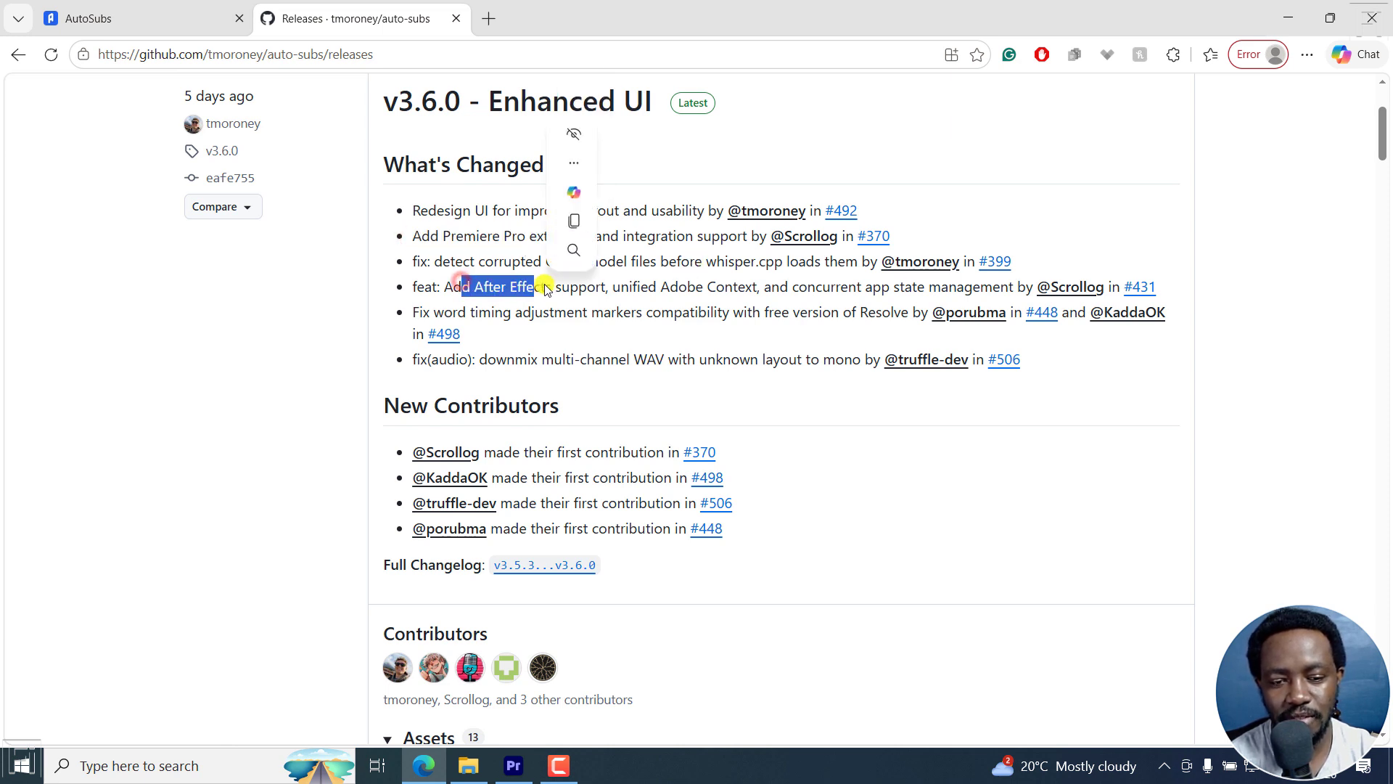
{"action": "left_click", "coordinate": [599, 289]}
{"action": "left_click_drag", "start_coordinate": [1383, 128], "coordinate": [1386, 161]}
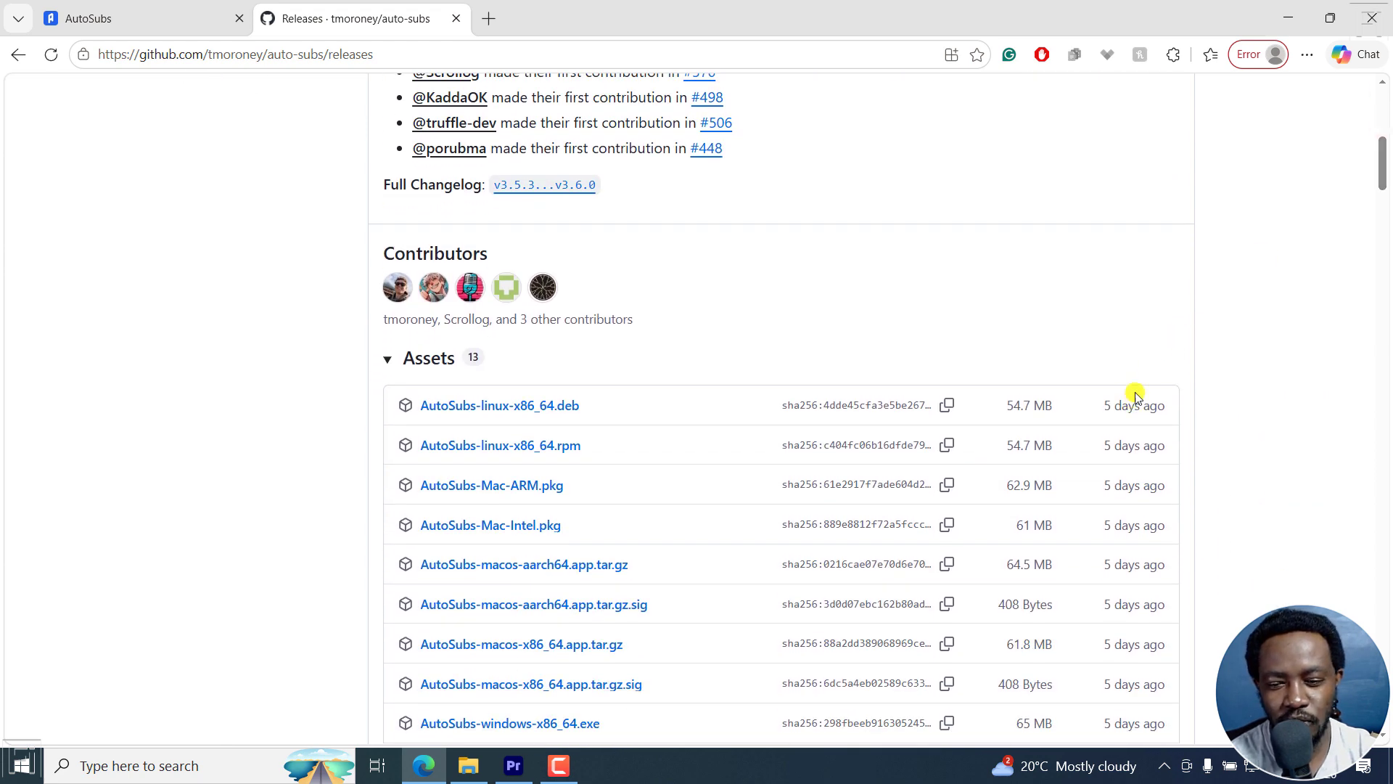
{"action": "left_click_drag", "start_coordinate": [1386, 131], "coordinate": [1384, 86]}
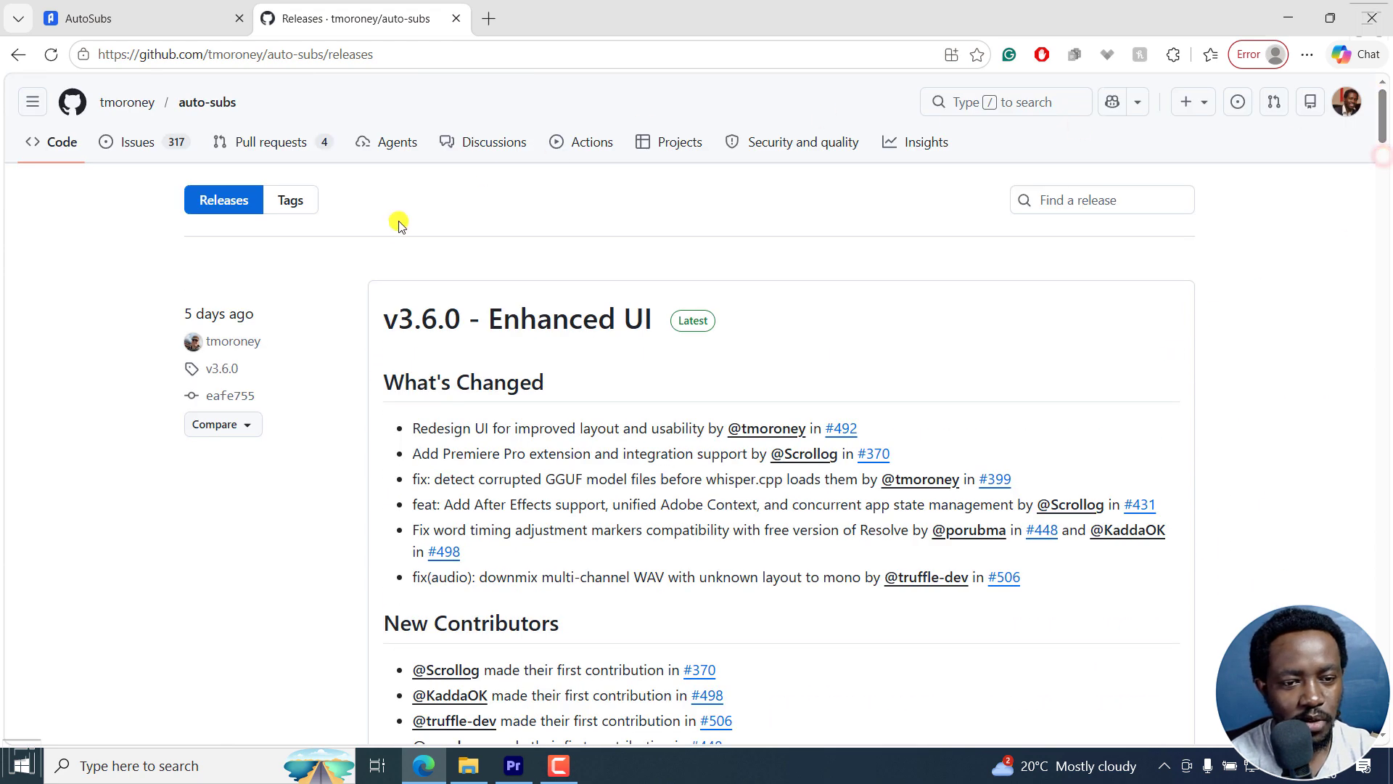
Return to the repository's main page and read the Adobe Premiere Pro / After Effects Mode instructions in the README.
{"action": "left_click", "coordinate": [64, 138]}
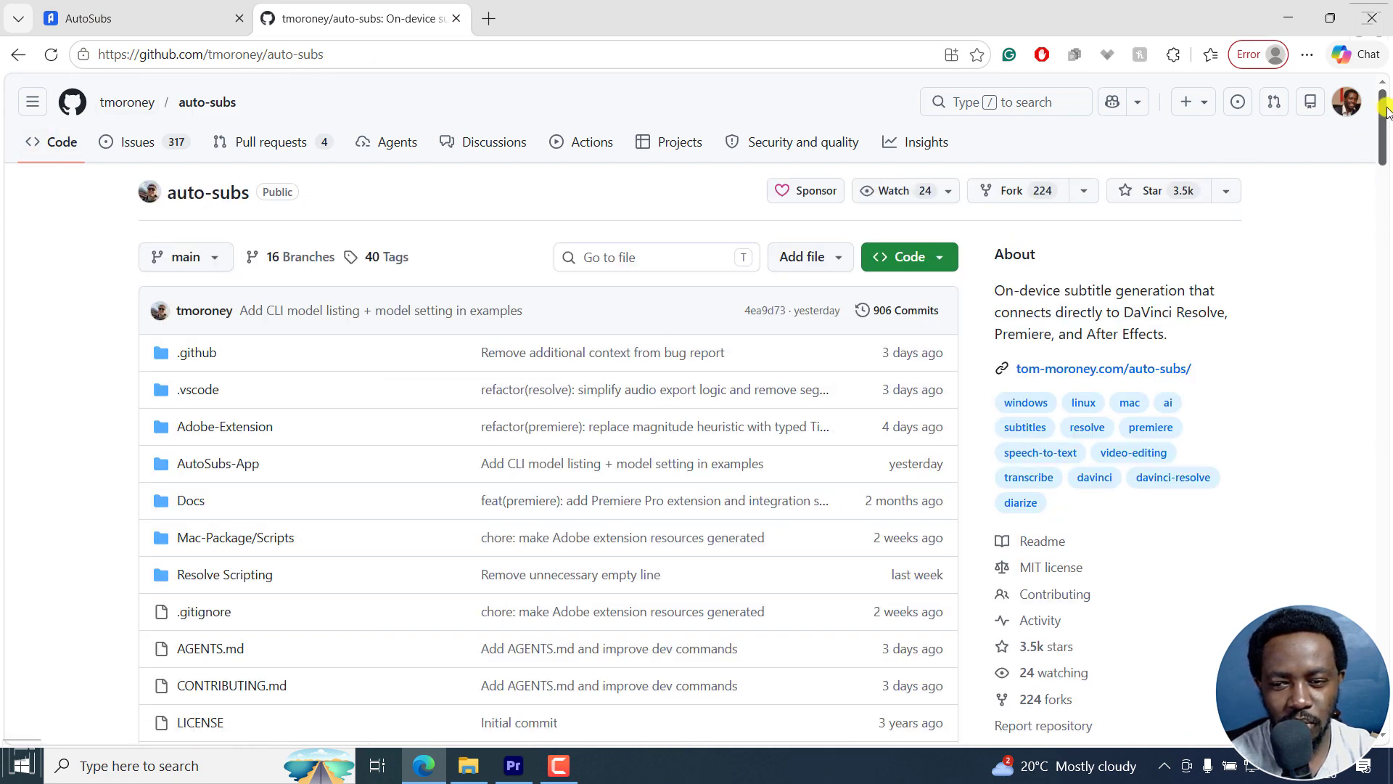
{"action": "left_click_drag", "start_coordinate": [1386, 120], "coordinate": [1387, 414]}
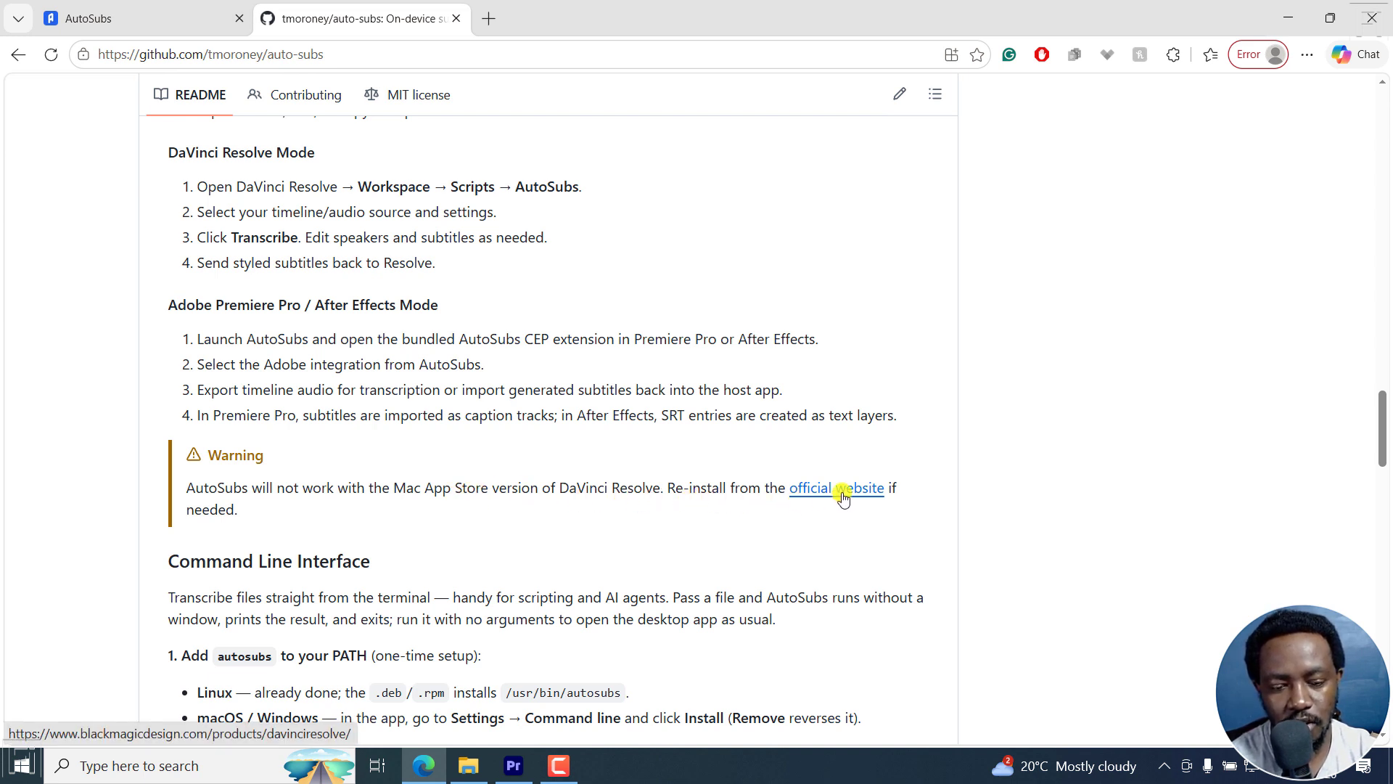
{"action": "left_click_drag", "start_coordinate": [1380, 409], "coordinate": [1380, 402]}
{"action": "left_click_drag", "start_coordinate": [171, 360], "coordinate": [410, 468]}
{"action": "left_click", "coordinate": [514, 502]}
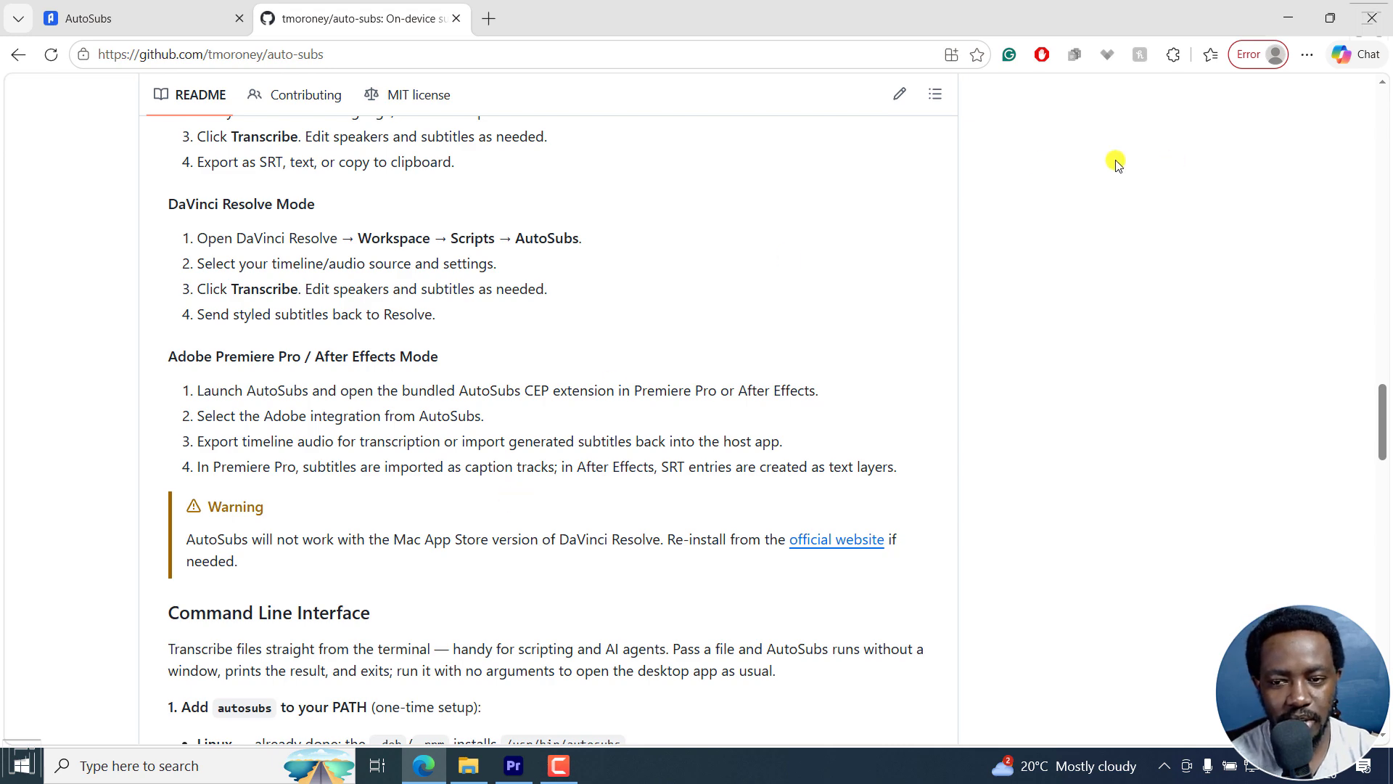
Switch to Adobe Premiere and launch the AutoSubs application over it.
{"action": "left_click", "coordinate": [532, 764]}
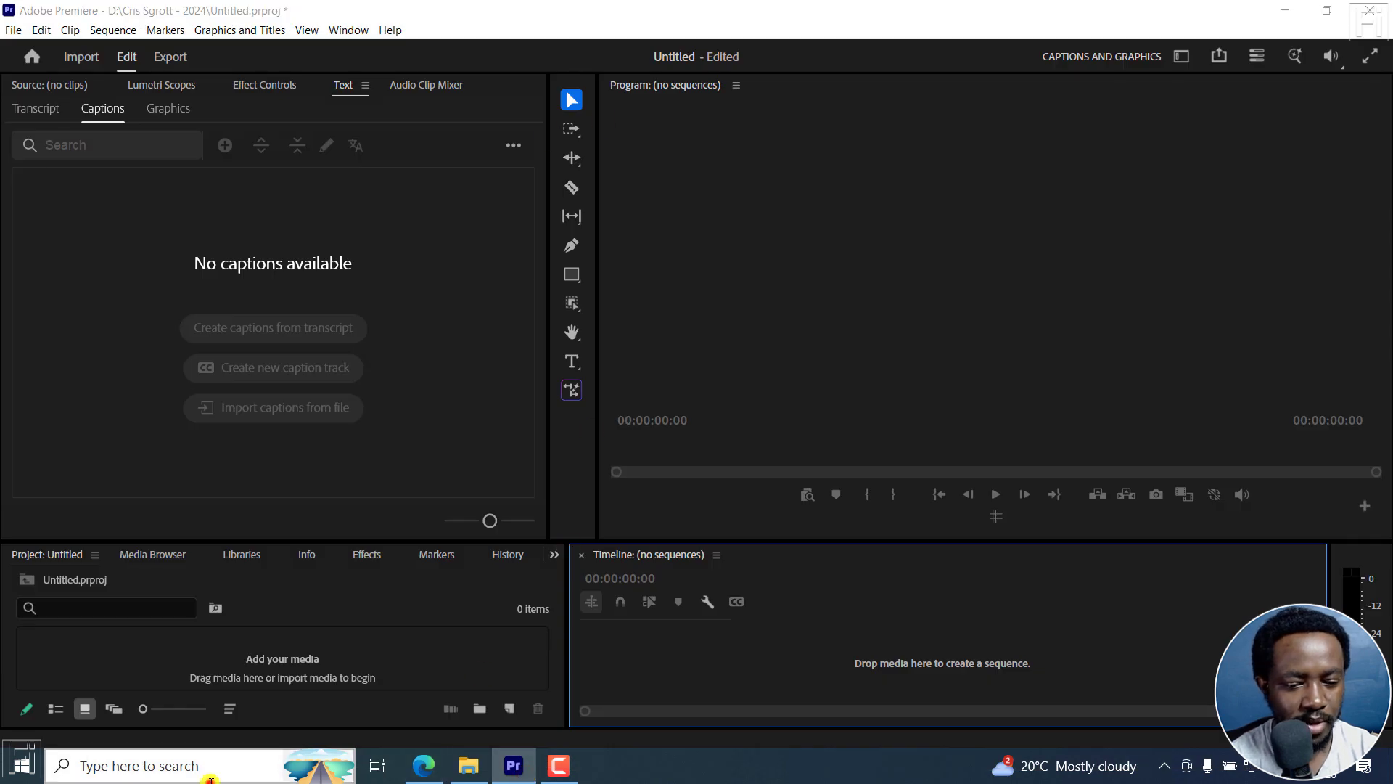
{"action": "left_click", "coordinate": [209, 776]}
{"action": "left_click", "coordinate": [162, 379]}
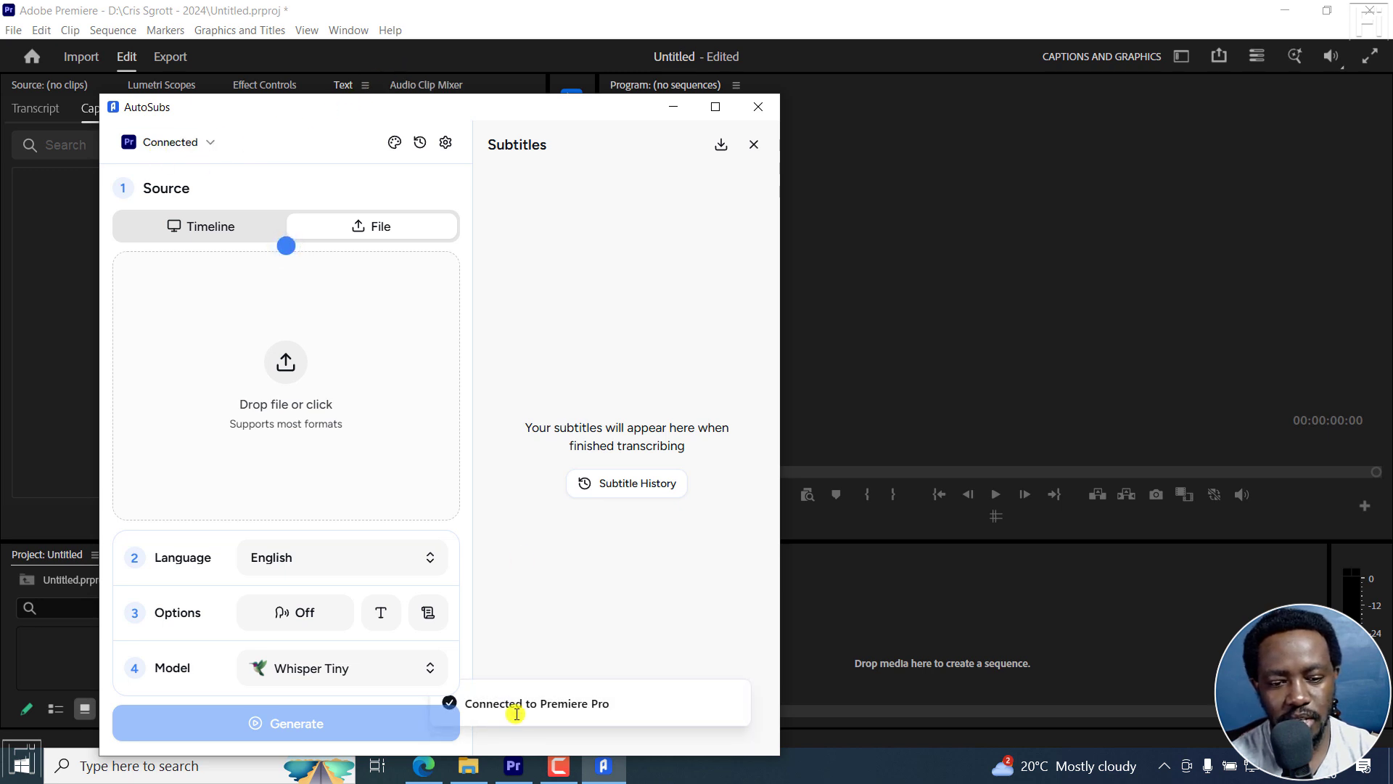
Check the available host integrations in AutoSubs and set the transcription source to Timeline.
{"action": "left_click", "coordinate": [189, 151]}
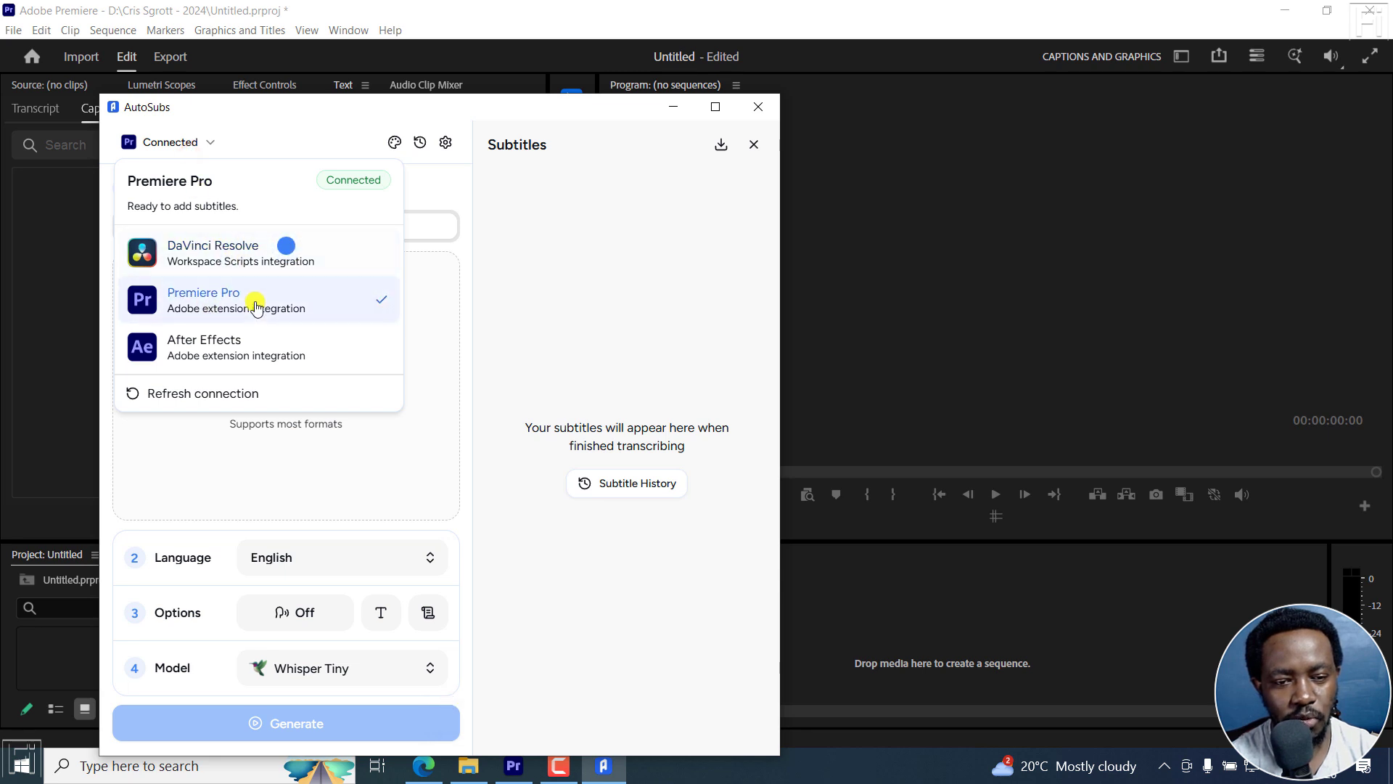
{"action": "left_click", "coordinate": [569, 248]}
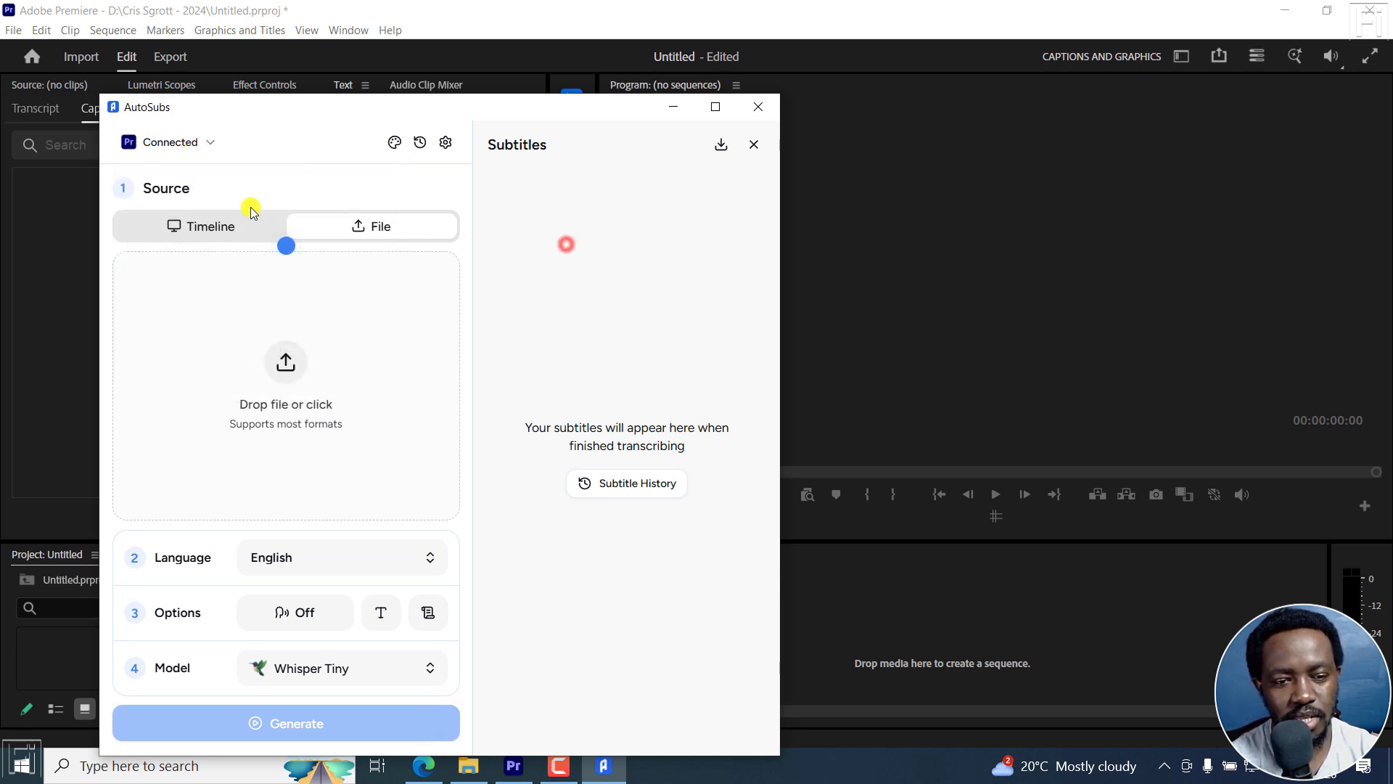
{"action": "left_click", "coordinate": [209, 227]}
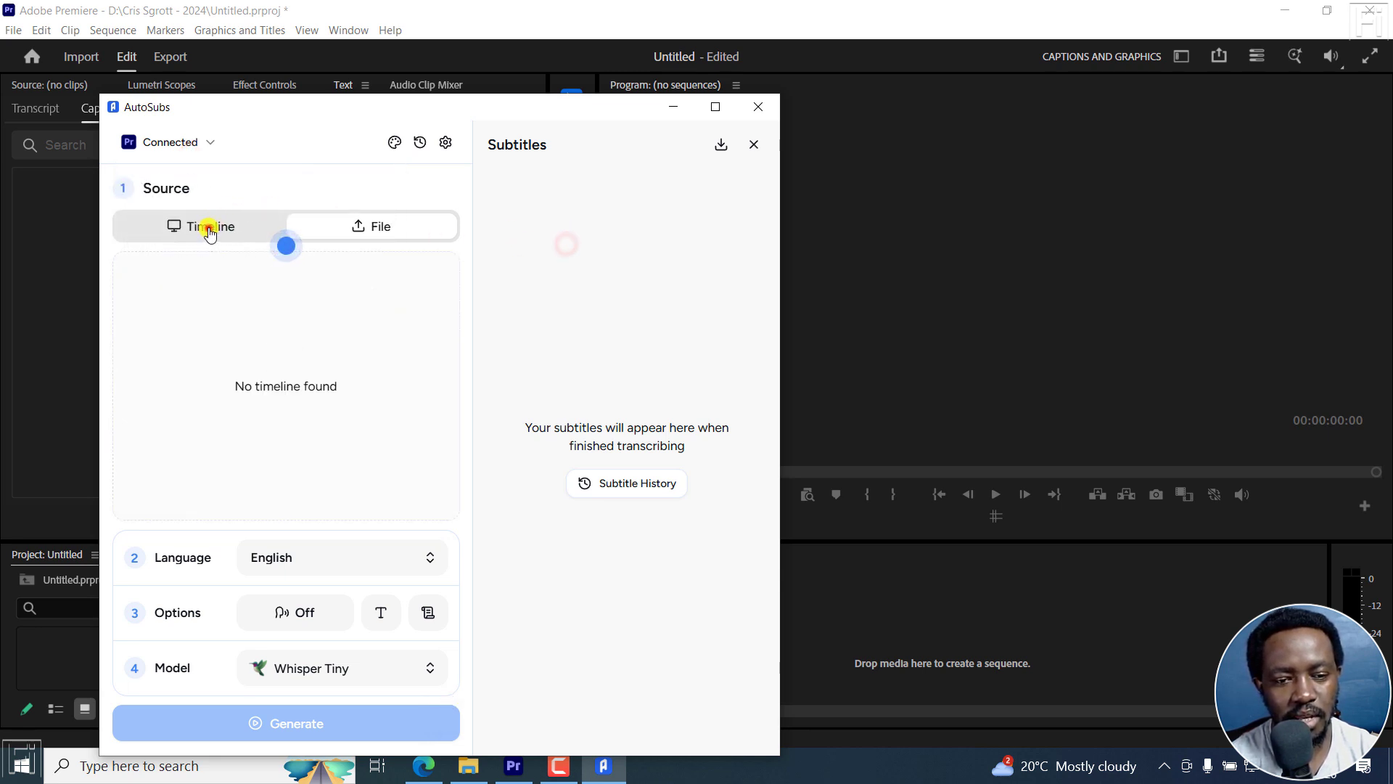
{"action": "left_click", "coordinate": [193, 142]}
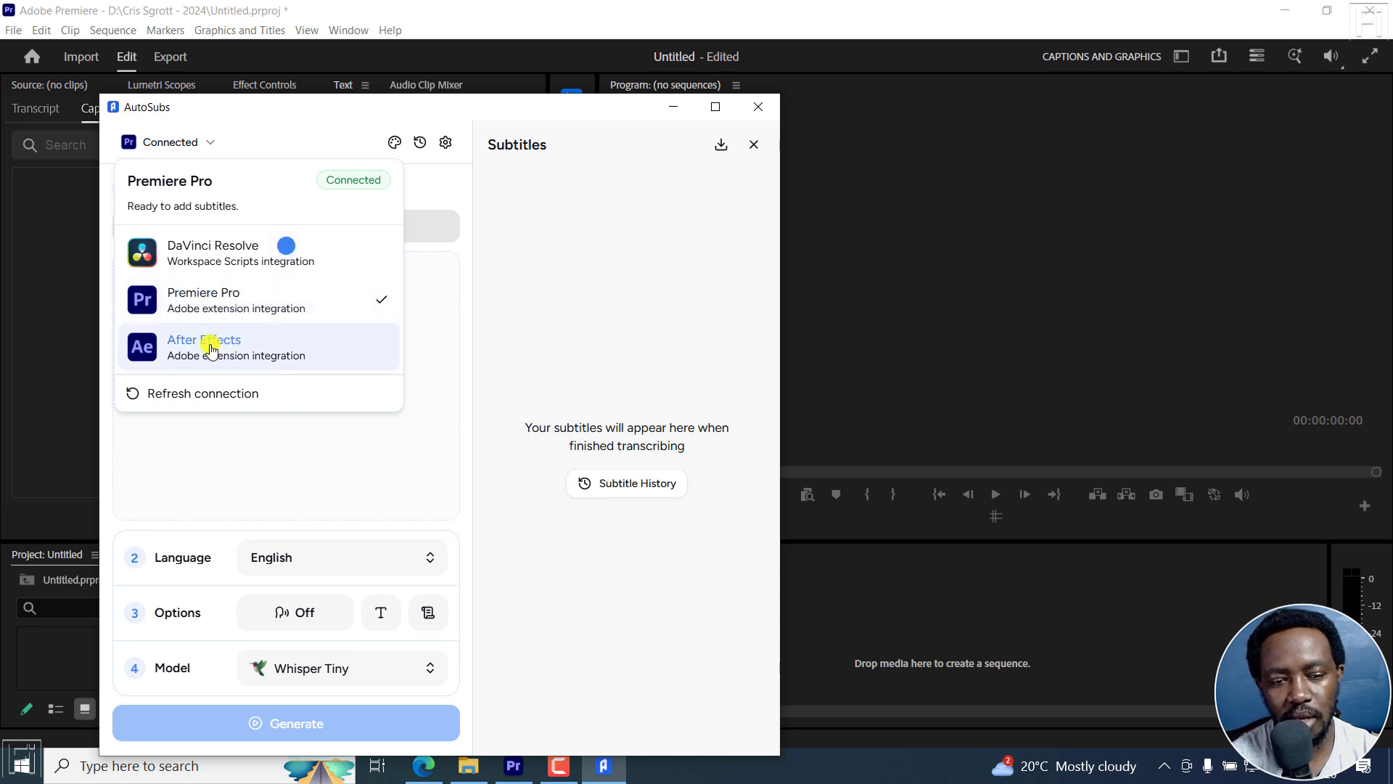
{"action": "left_click", "coordinate": [549, 260]}
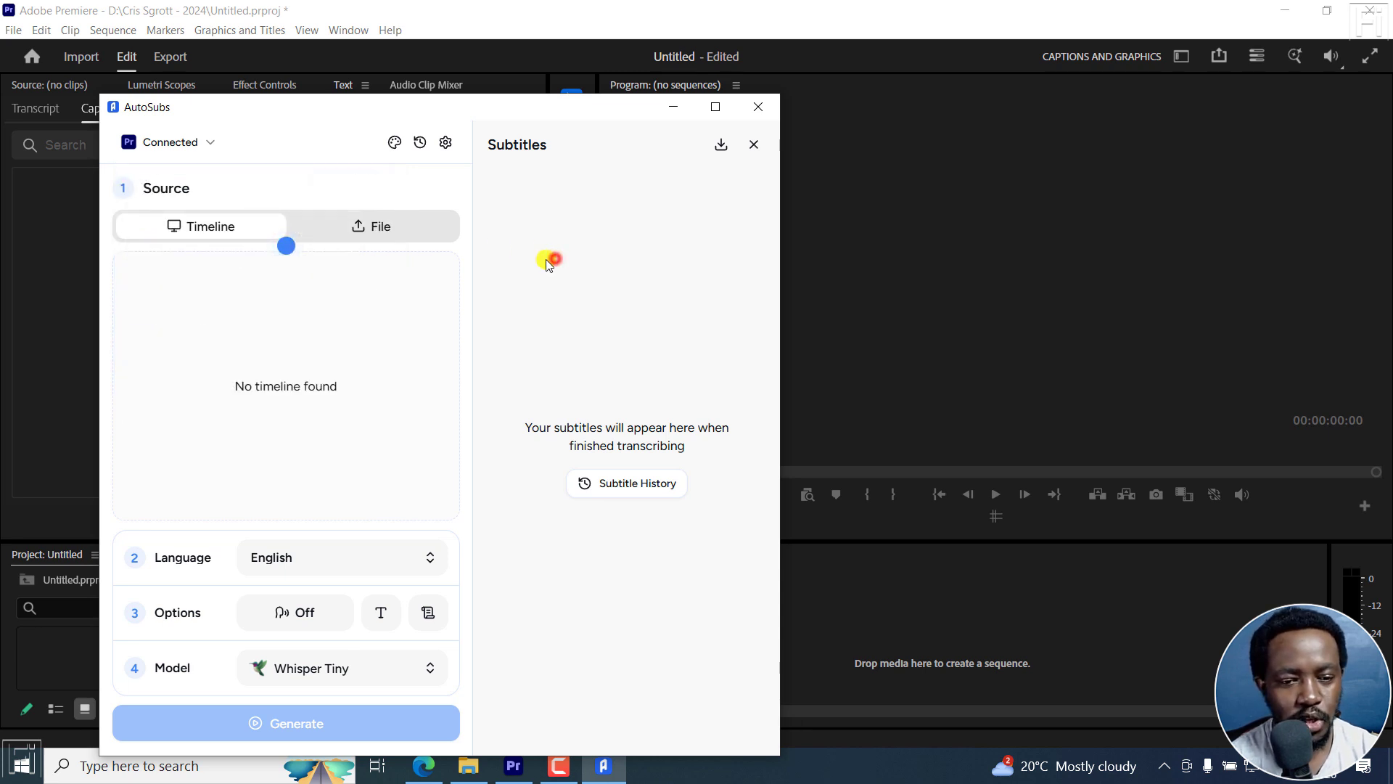
Import the "How to Fade In and Fade Out Subtitles" video from the Tutorial Videos folder into Premiere and create a new sequence from it.
{"action": "left_click", "coordinate": [543, 11]}
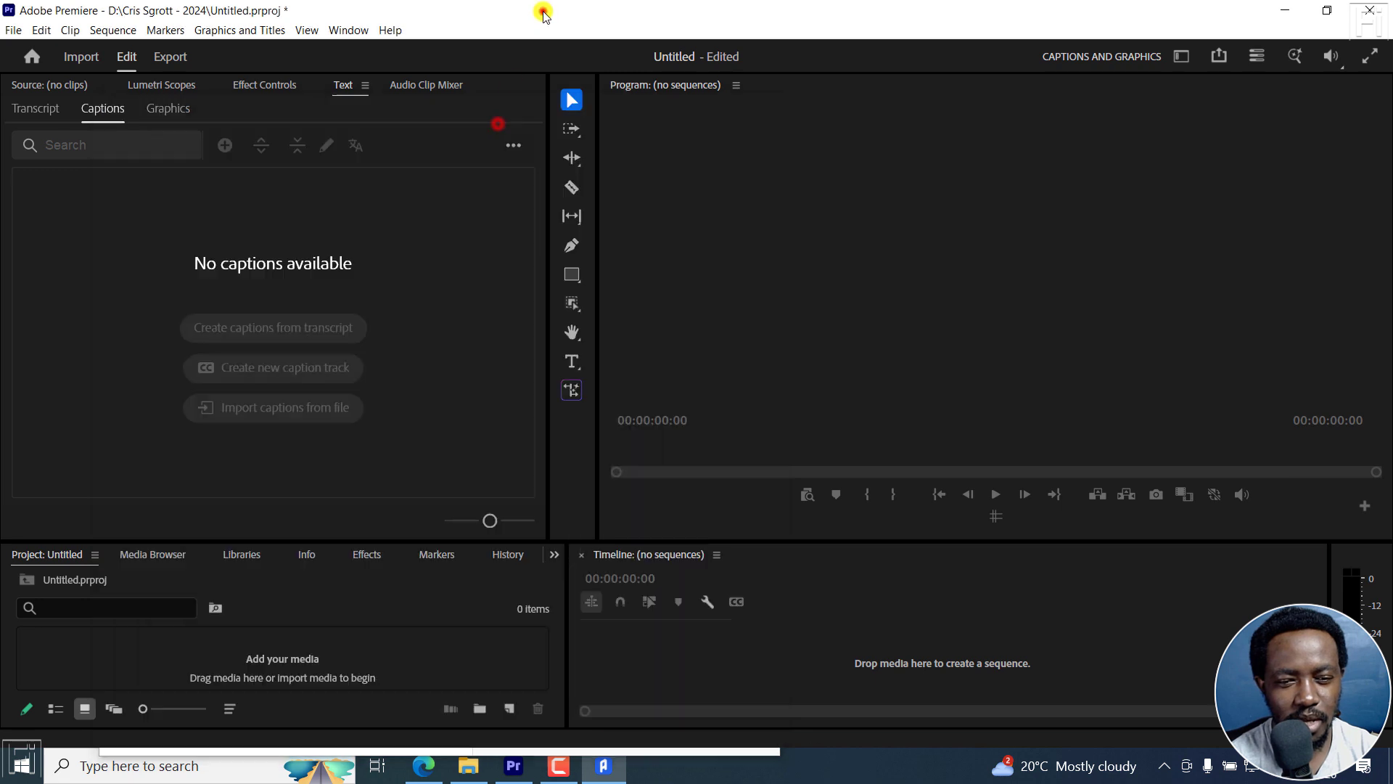
{"action": "left_click", "coordinate": [469, 768]}
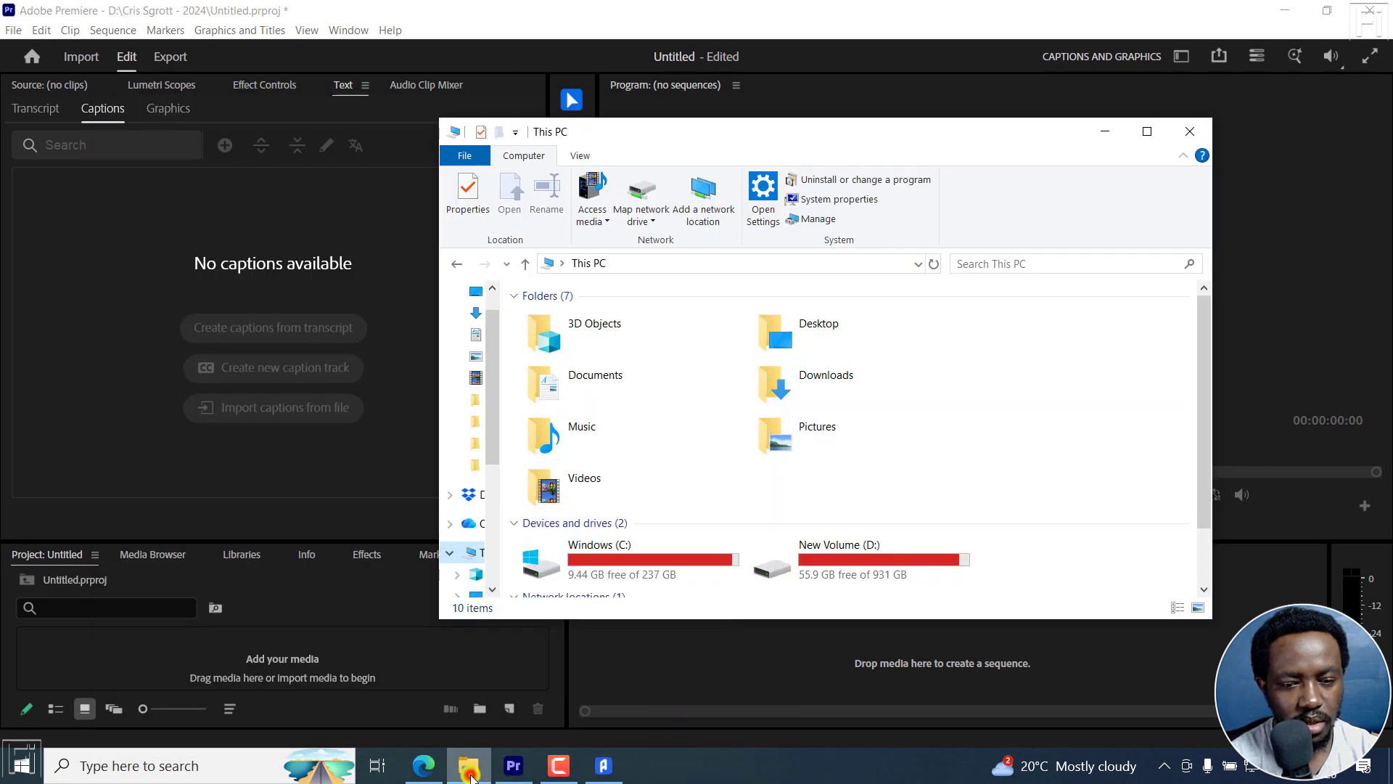
{"action": "left_click", "coordinate": [477, 466]}
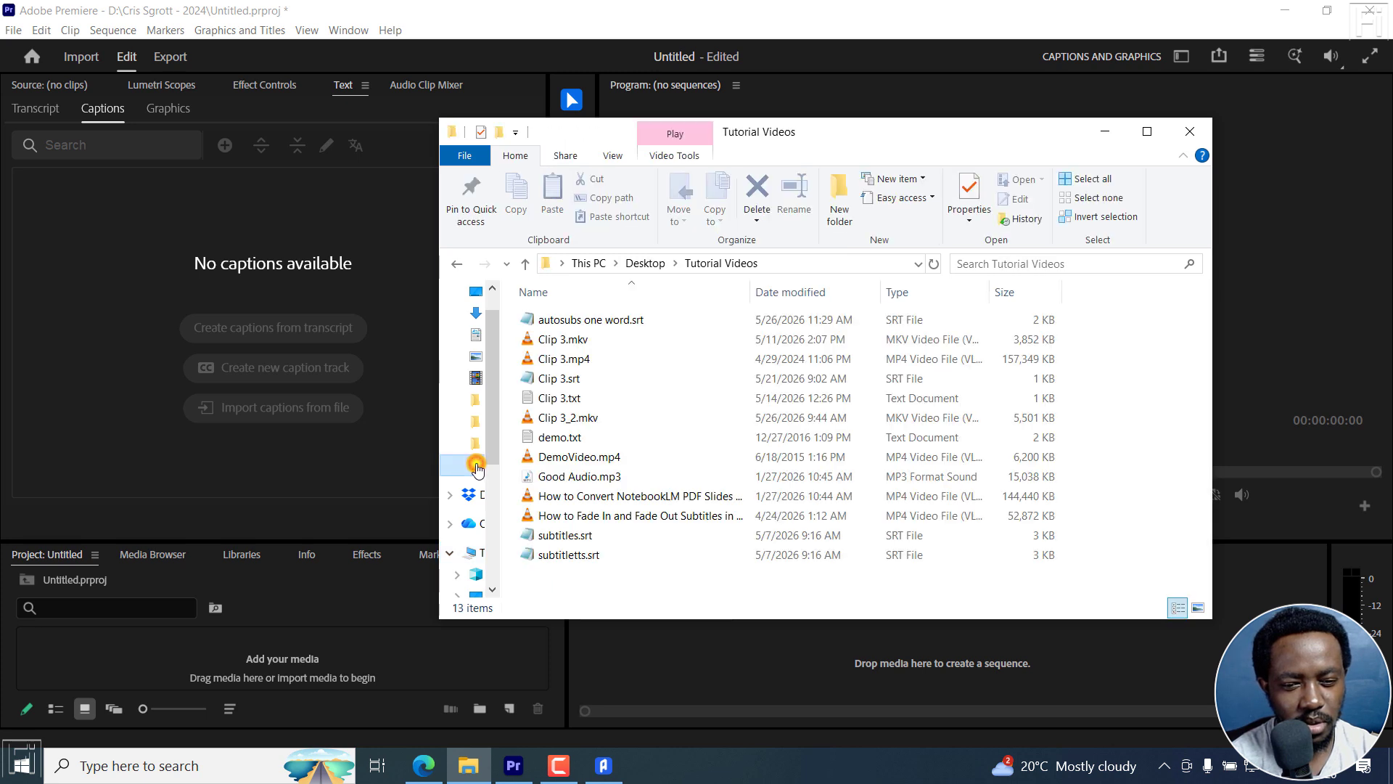
{"action": "left_click", "coordinate": [560, 518]}
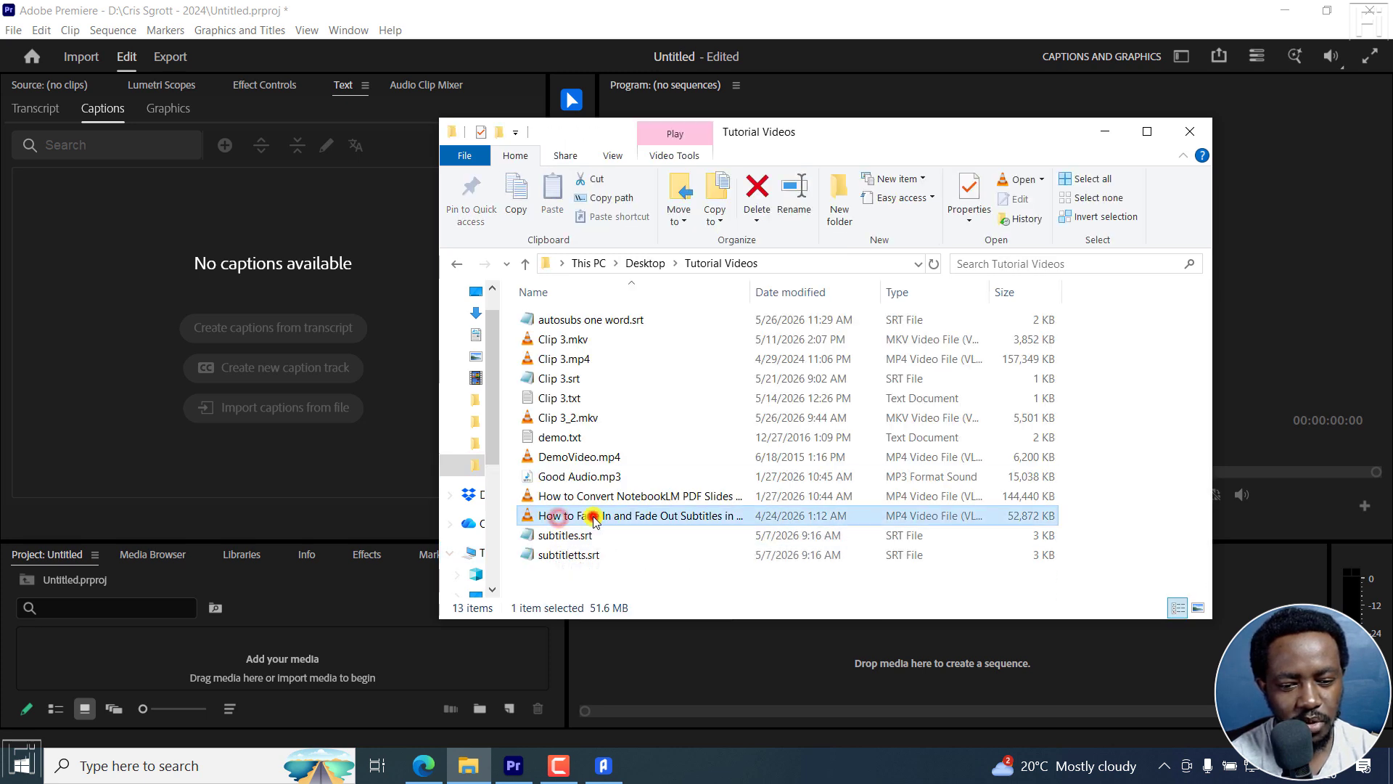
{"action": "left_click_drag", "start_coordinate": [594, 519], "coordinate": [258, 671]}
{"action": "left_click", "coordinate": [511, 2]}
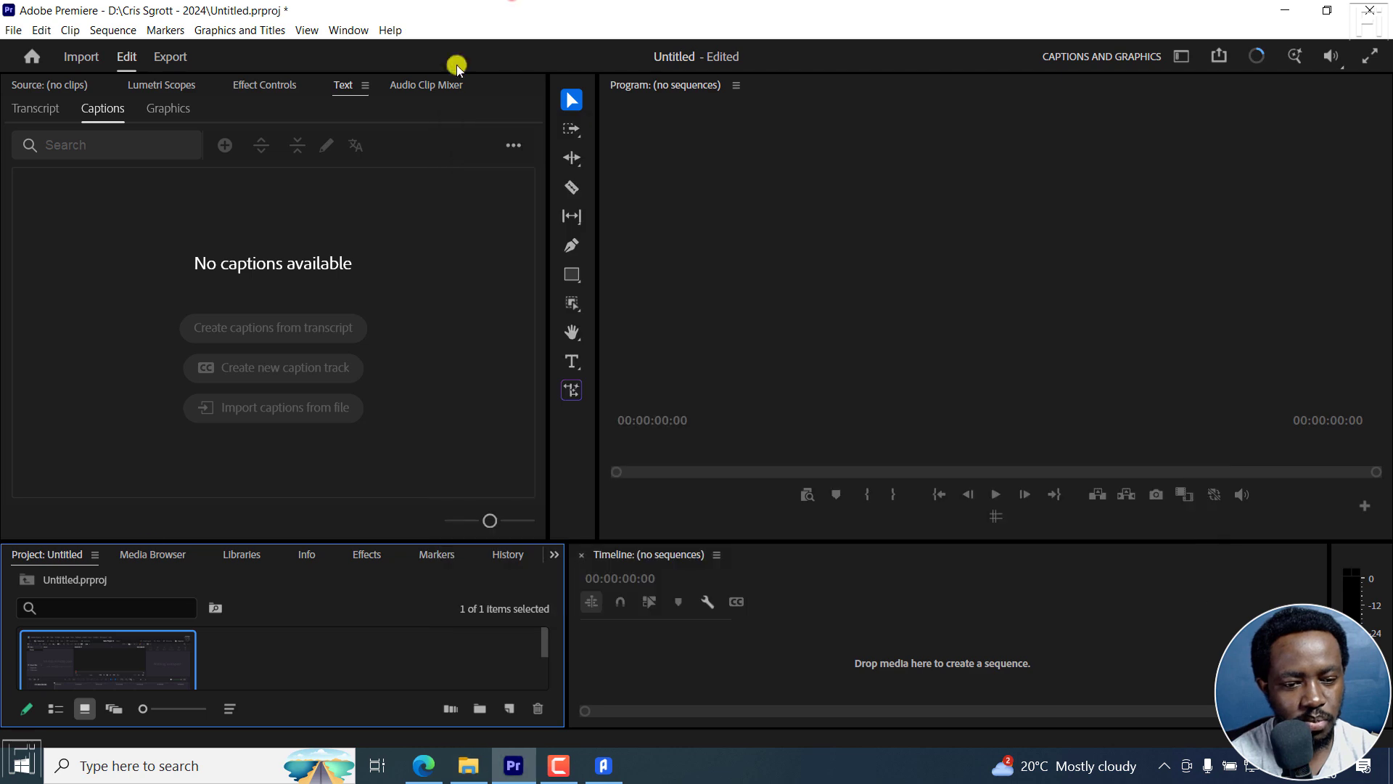
{"action": "right_click", "coordinate": [109, 662]}
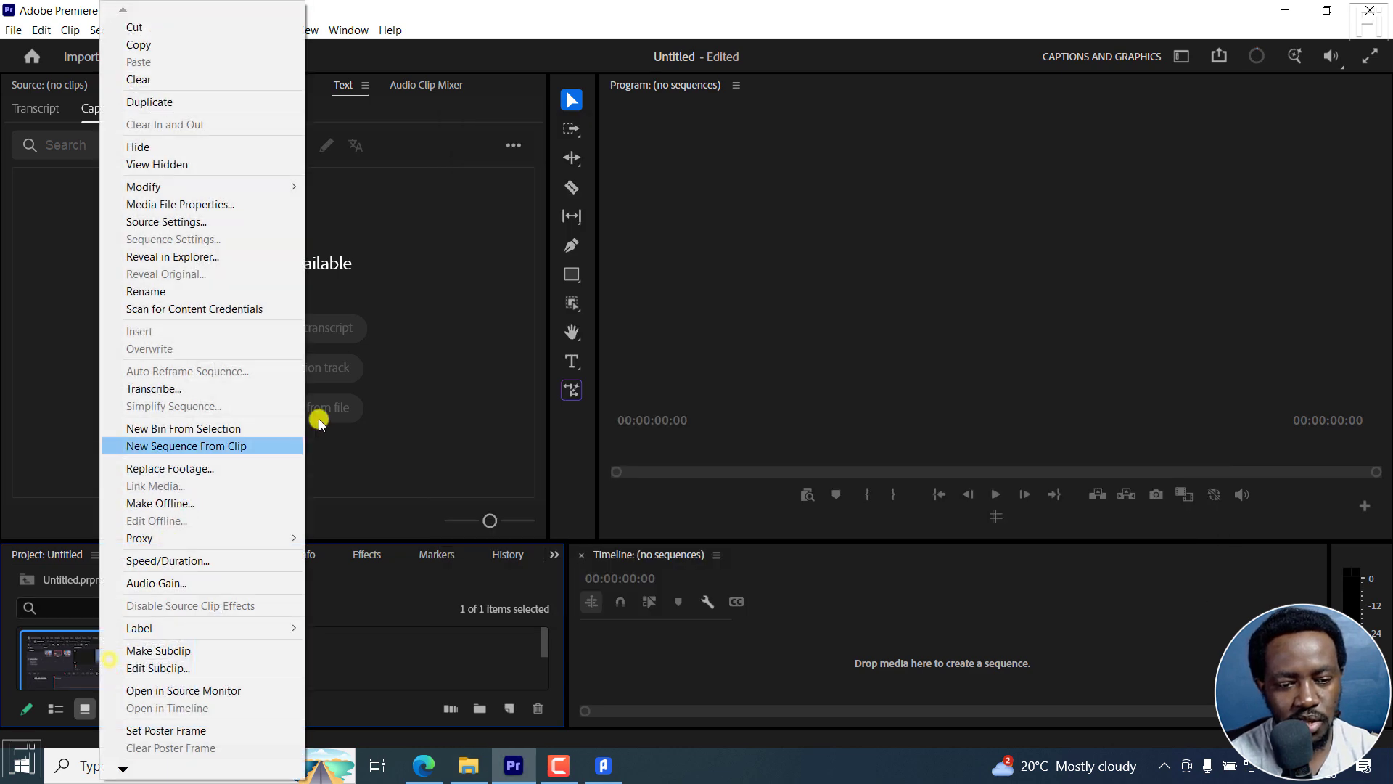
{"action": "left_click", "coordinate": [176, 445]}
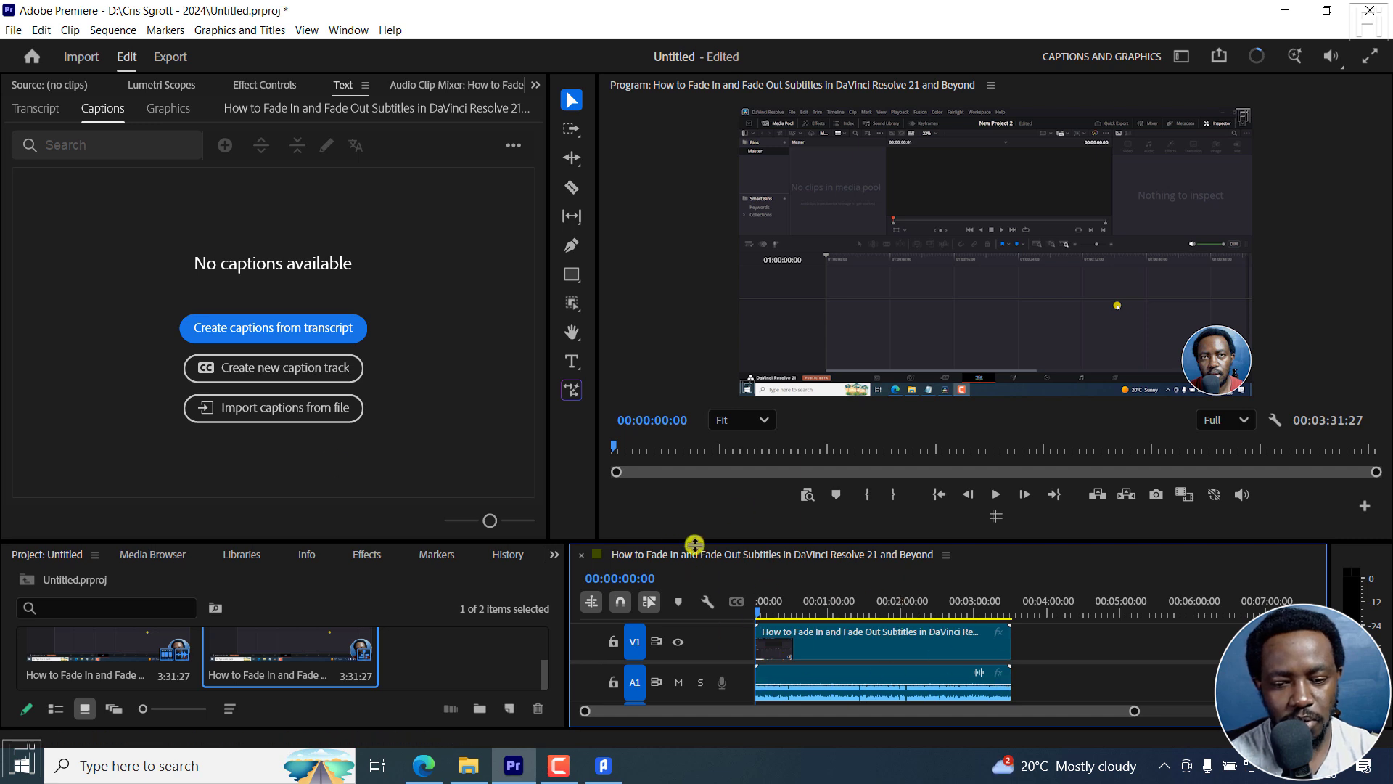
Switch to AutoSubs, reselect the Premiere Pro integration, and toggle the source to File and back to Timeline to load the sequence's audio tracks.
{"action": "left_click", "coordinate": [610, 769]}
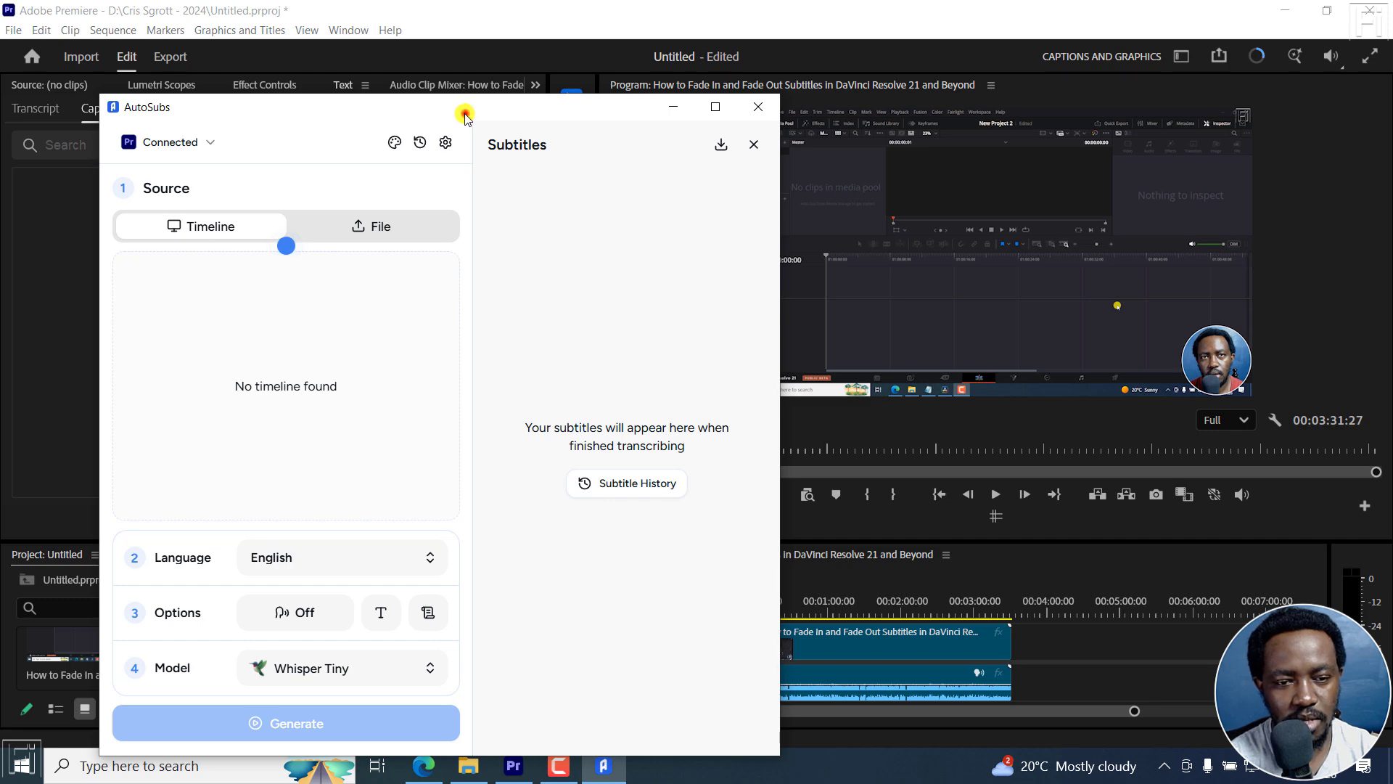
{"action": "left_click_drag", "start_coordinate": [465, 114], "coordinate": [430, 45]}
{"action": "left_click", "coordinate": [136, 73]}
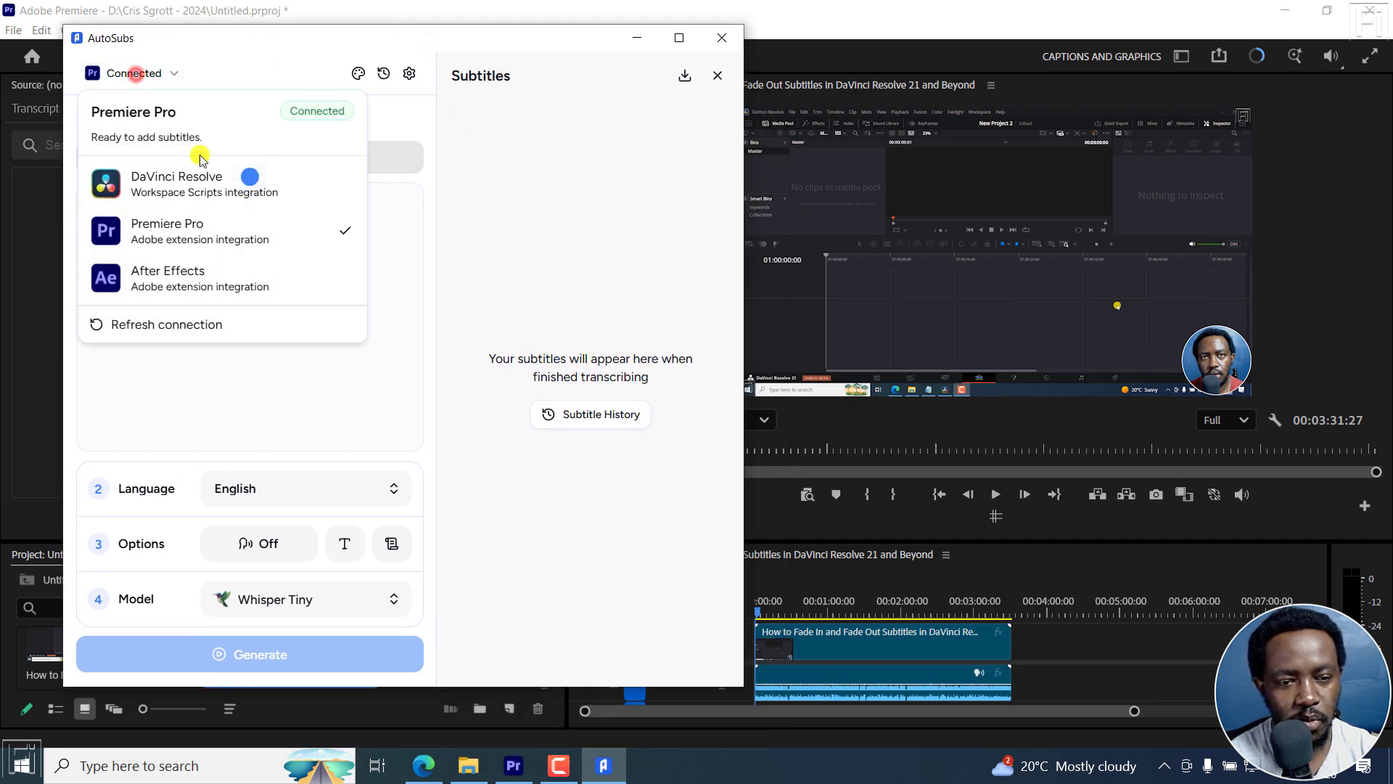
{"action": "left_click", "coordinate": [200, 232]}
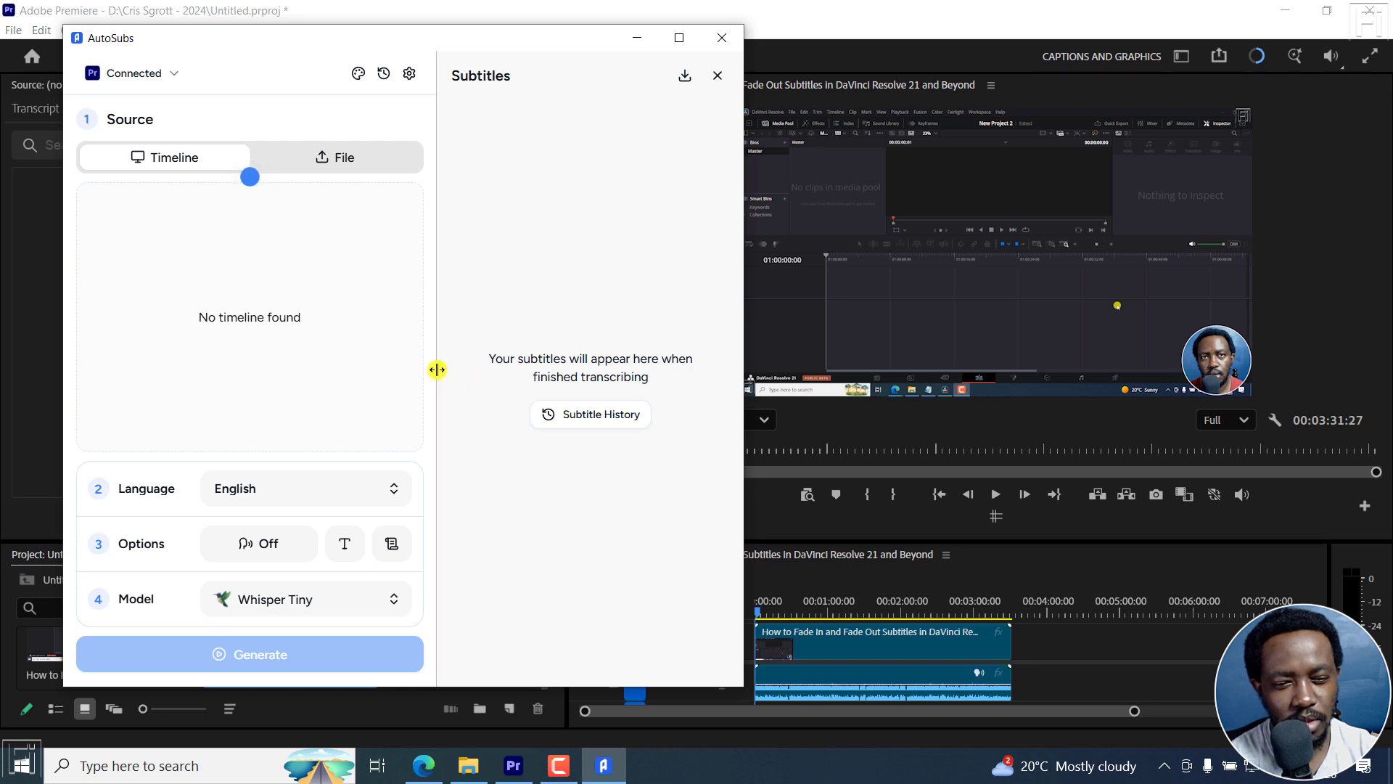
{"action": "left_click_drag", "start_coordinate": [190, 320], "coordinate": [352, 346]}
{"action": "left_click", "coordinate": [345, 159]}
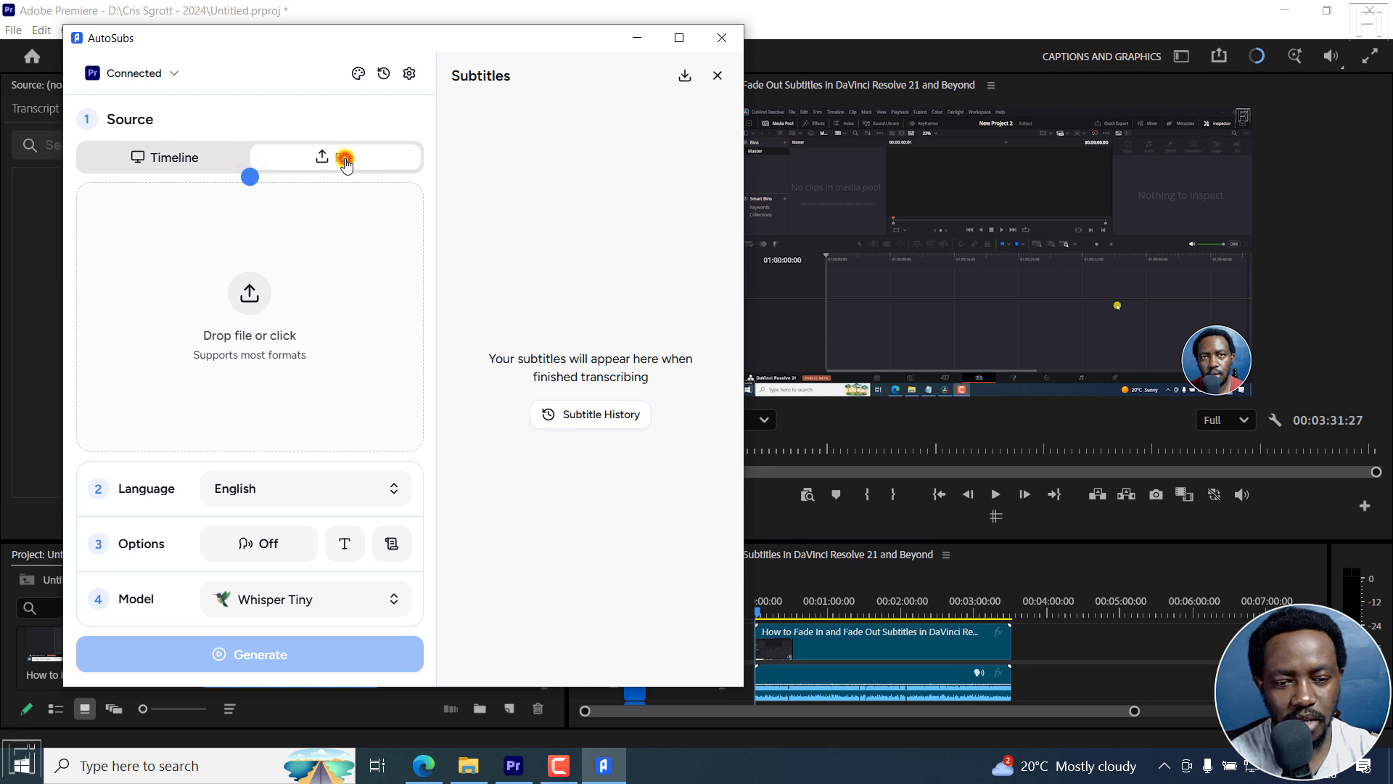
{"action": "left_click", "coordinate": [162, 156]}
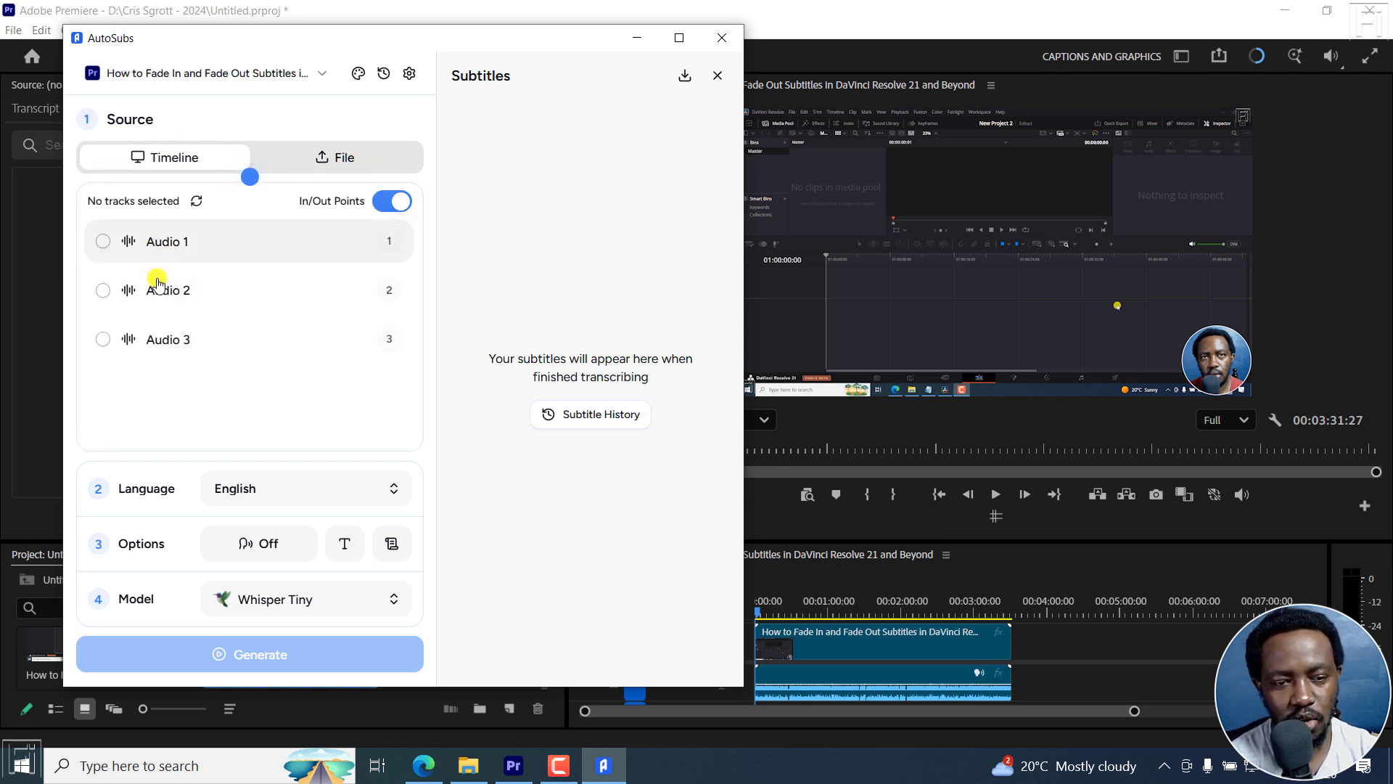
Switch to Premiere and enlarge the timeline area to show more of the sequence's video and audio tracks.
{"action": "left_click", "coordinate": [844, 6]}
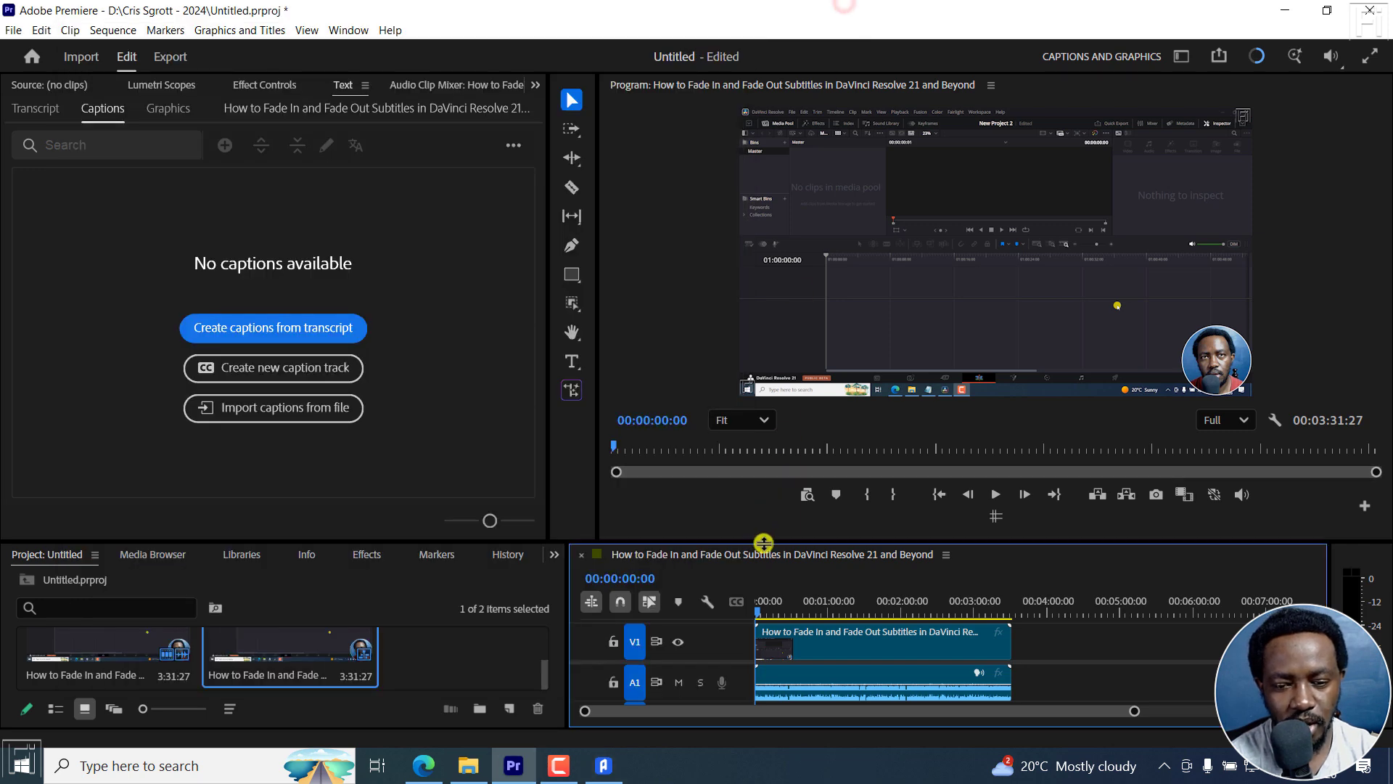
{"action": "left_click_drag", "start_coordinate": [763, 543], "coordinate": [751, 425]}
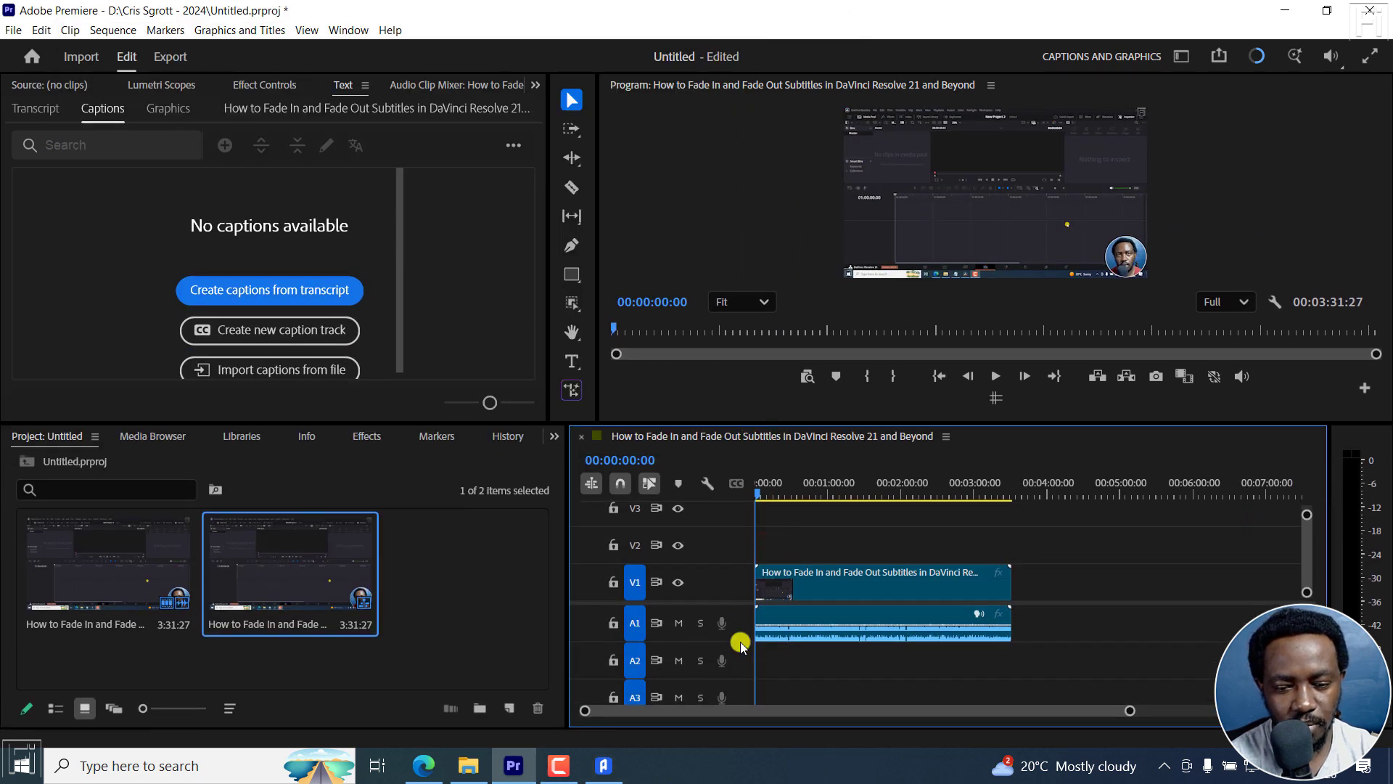
Increase the height of audio track A1, then switch to AutoSubs and choose Audio 1 as the track to transcribe.
{"action": "left_click_drag", "start_coordinate": [740, 643], "coordinate": [740, 678]}
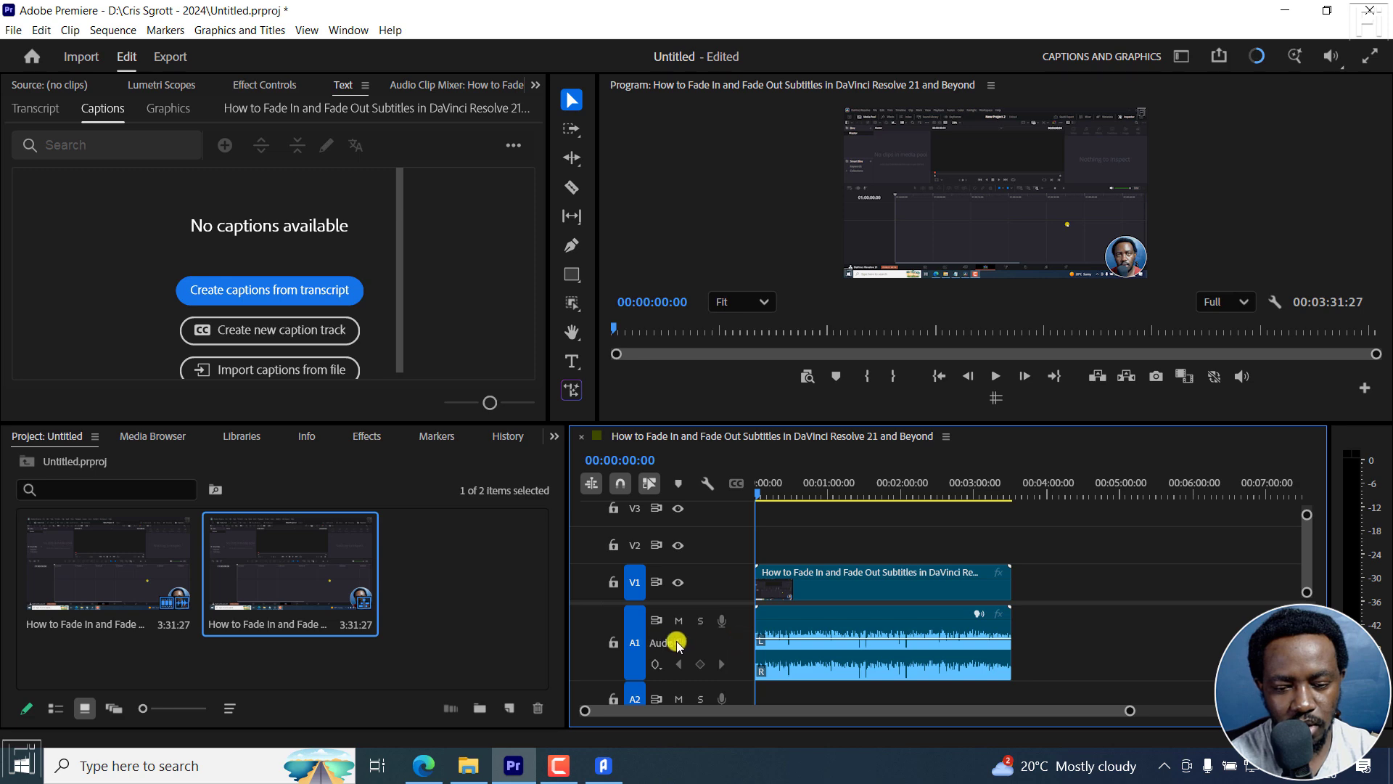
{"action": "left_click", "coordinate": [604, 765]}
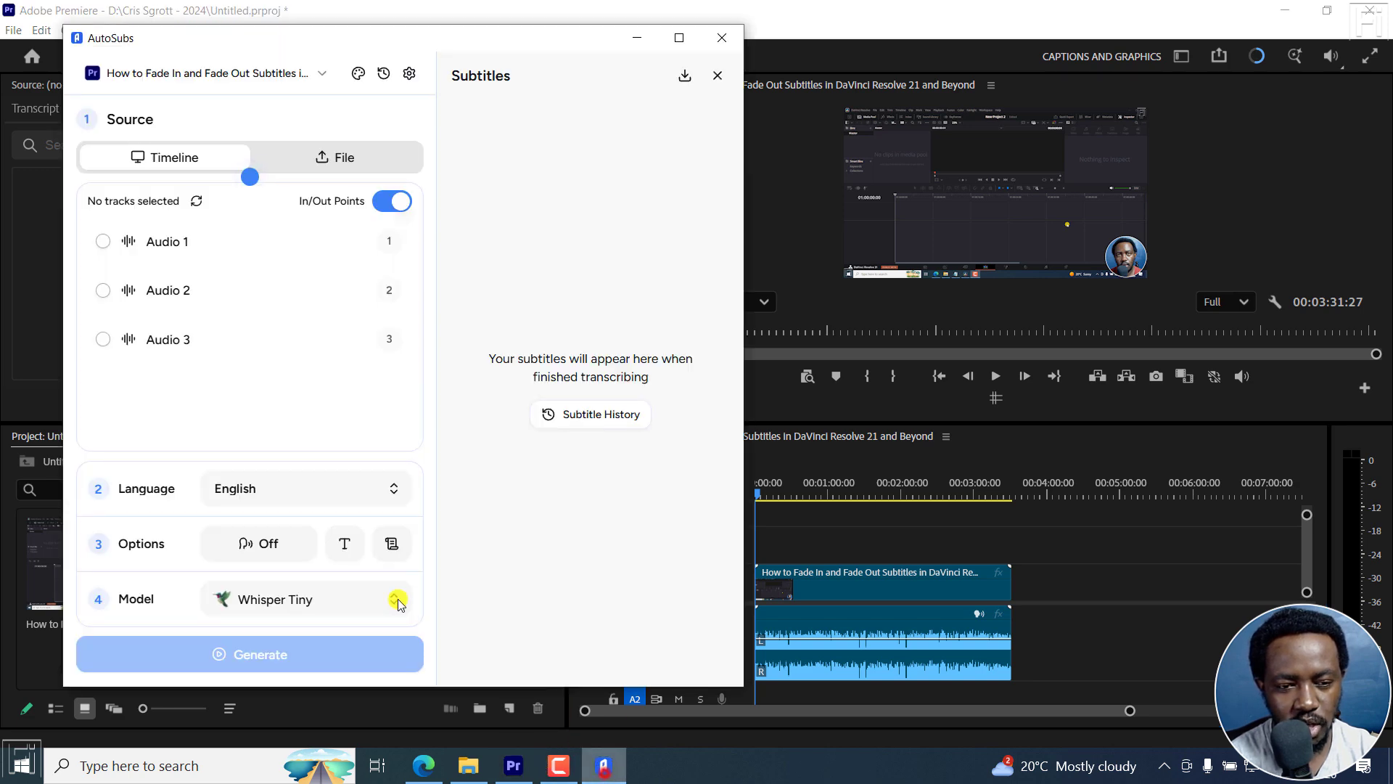
{"action": "left_click", "coordinate": [102, 243]}
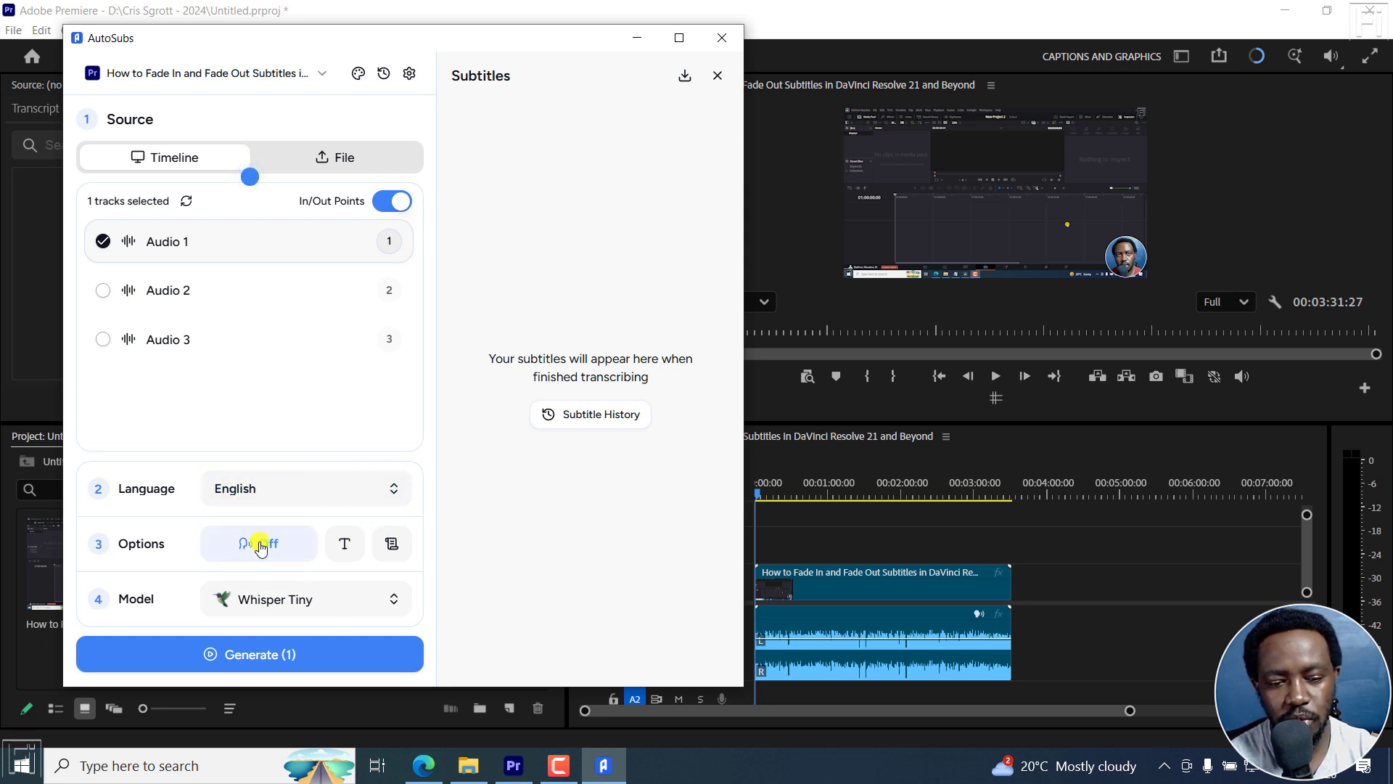
Review the text formatting options, keep the Whisper Tiny model, and generate English subtitles from the Audio 1 timeline track.
{"action": "left_click", "coordinate": [350, 547]}
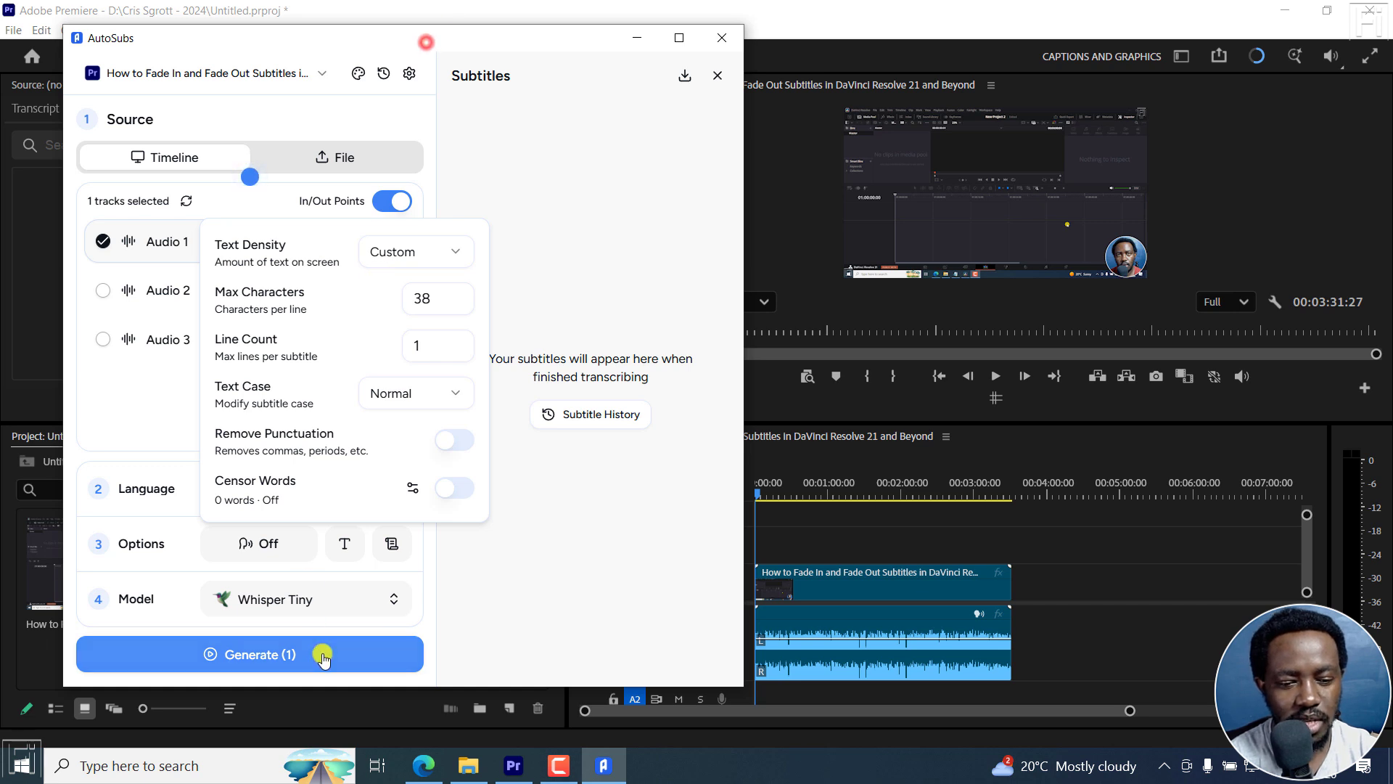
{"action": "left_click", "coordinate": [289, 599]}
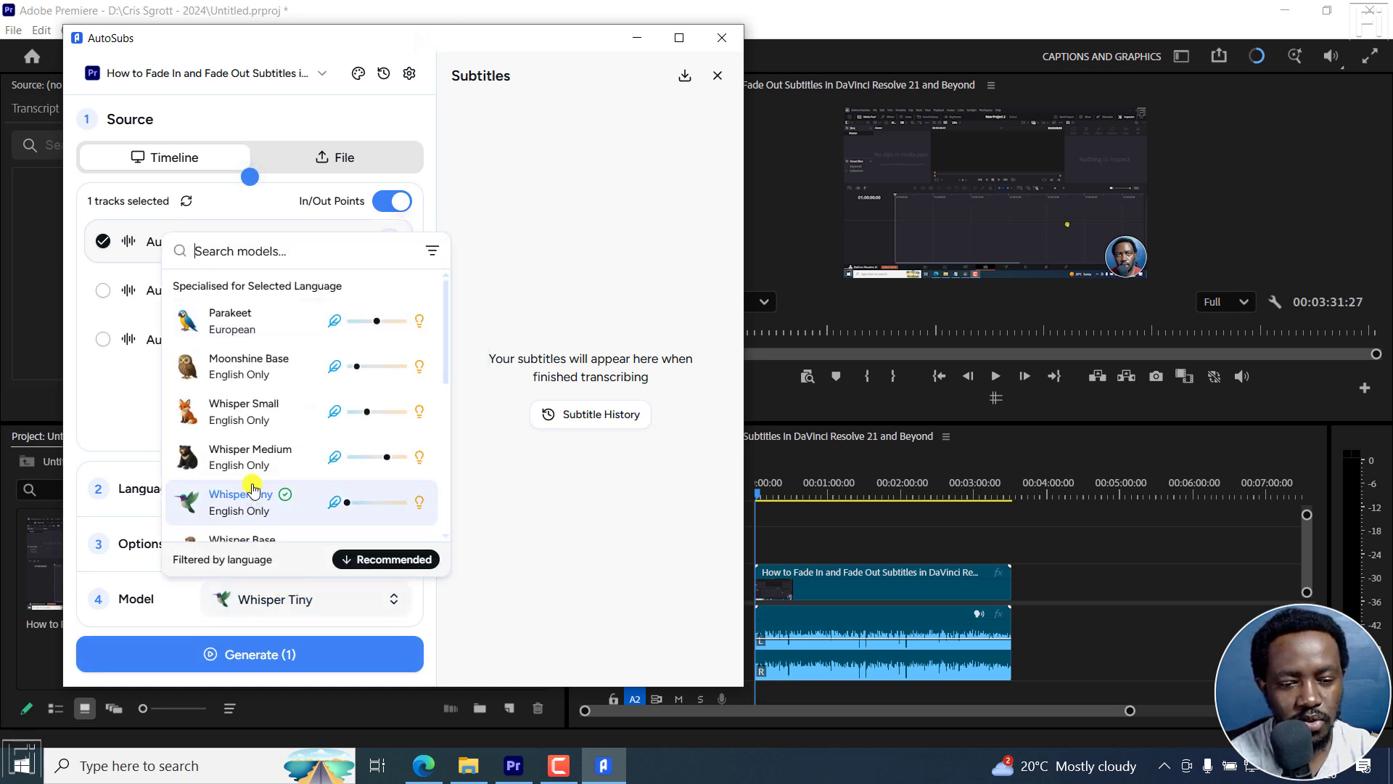
{"action": "left_click", "coordinate": [234, 505]}
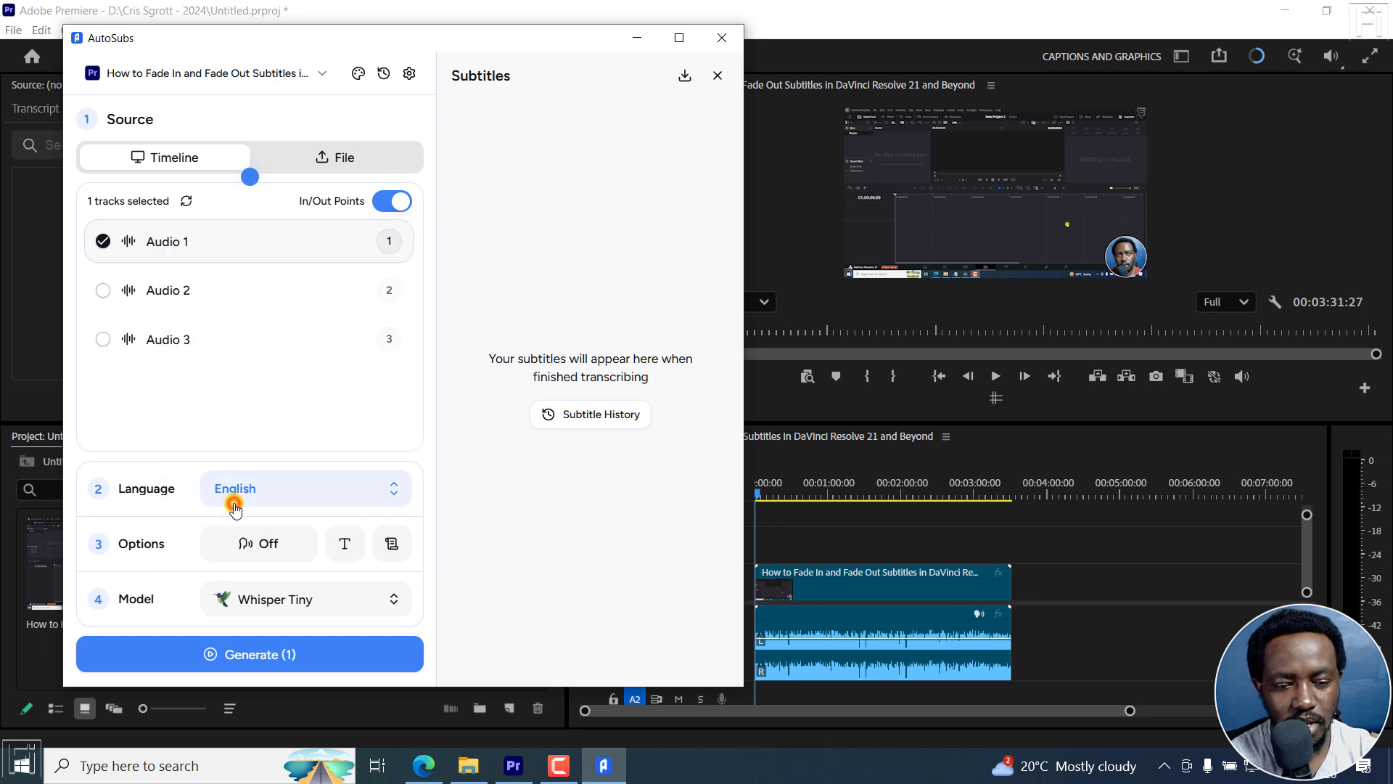
{"action": "left_click", "coordinate": [238, 660]}
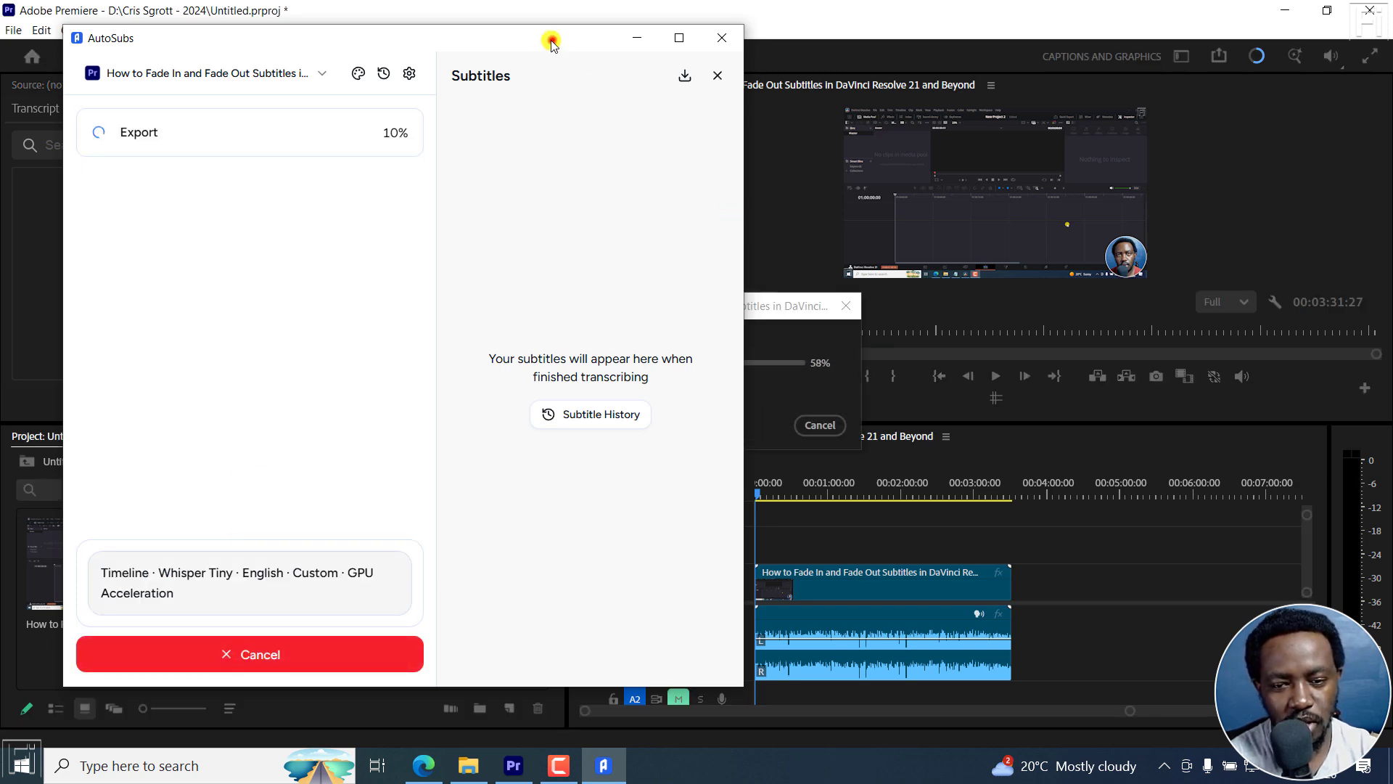
{"action": "left_click_drag", "start_coordinate": [551, 42], "coordinate": [624, 63]}
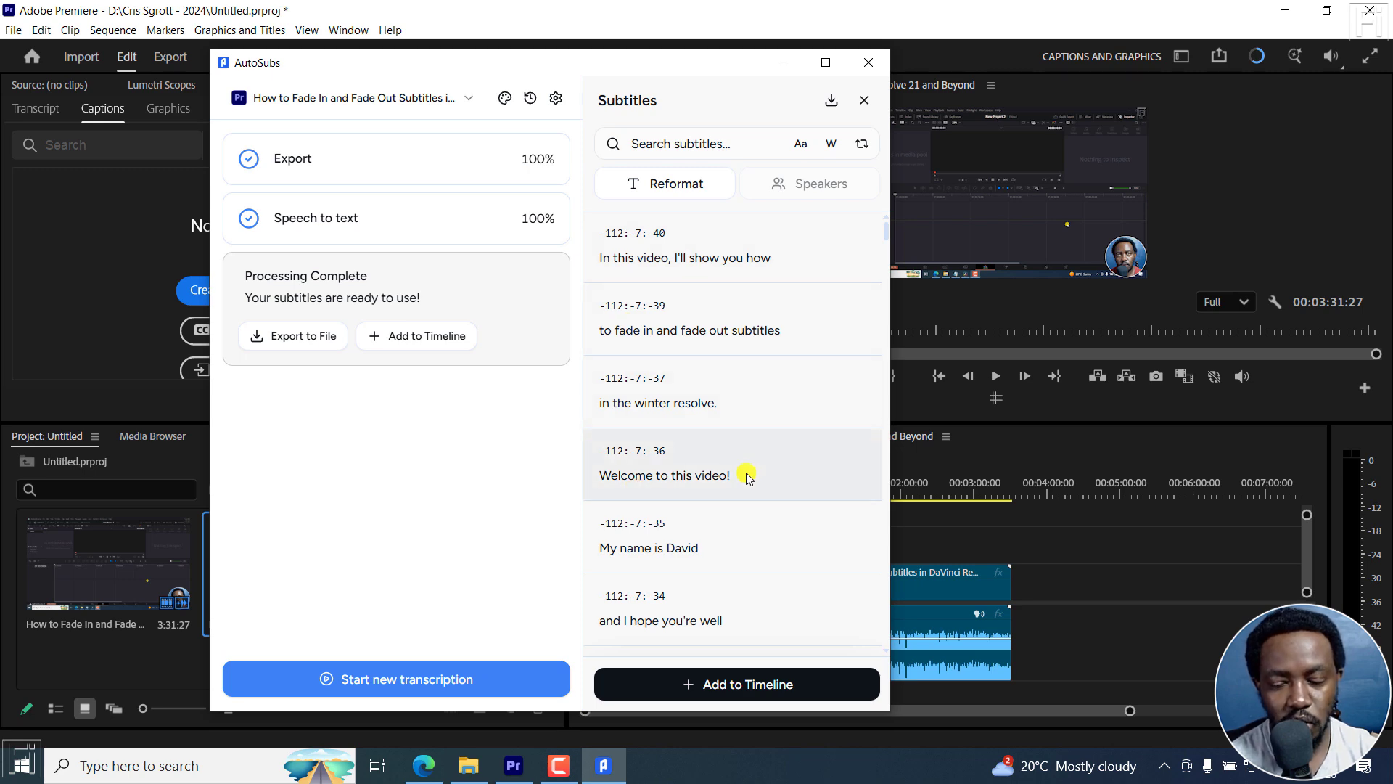
Move the AutoSubs window clear of the timeline and try to add the generated subtitles to the Premiere timeline.
{"action": "left_click", "coordinate": [613, 238]}
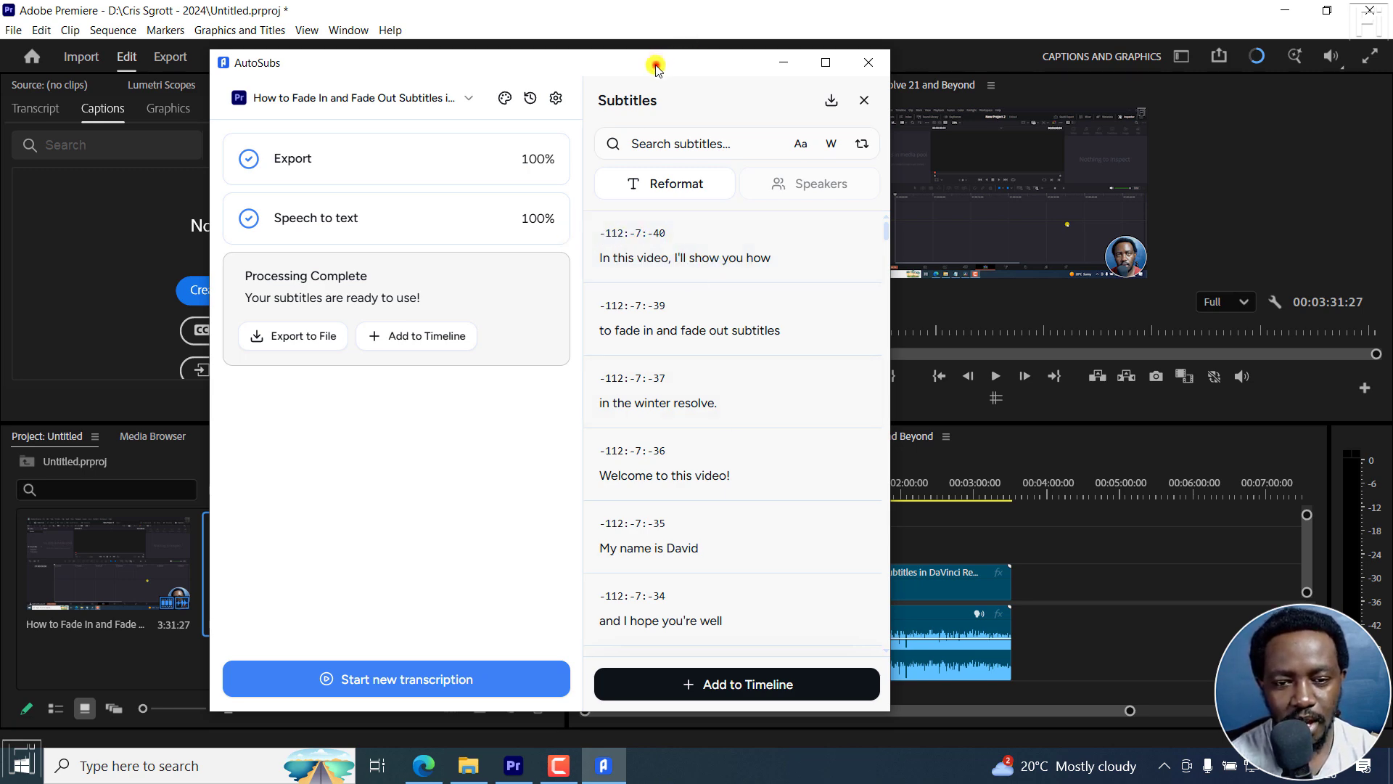
{"action": "left_click_drag", "start_coordinate": [653, 63], "coordinate": [444, 58]}
{"action": "left_click", "coordinate": [513, 679]}
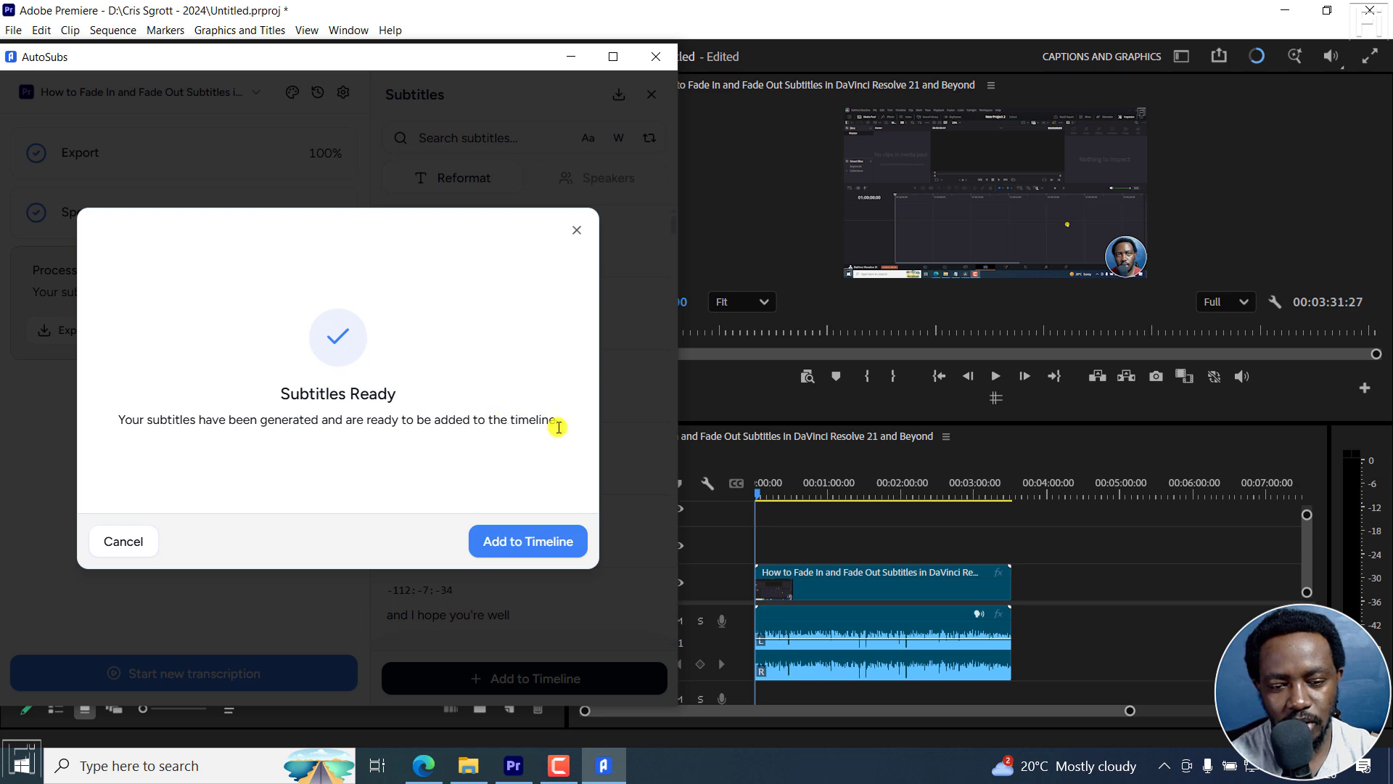
{"action": "left_click", "coordinate": [500, 543]}
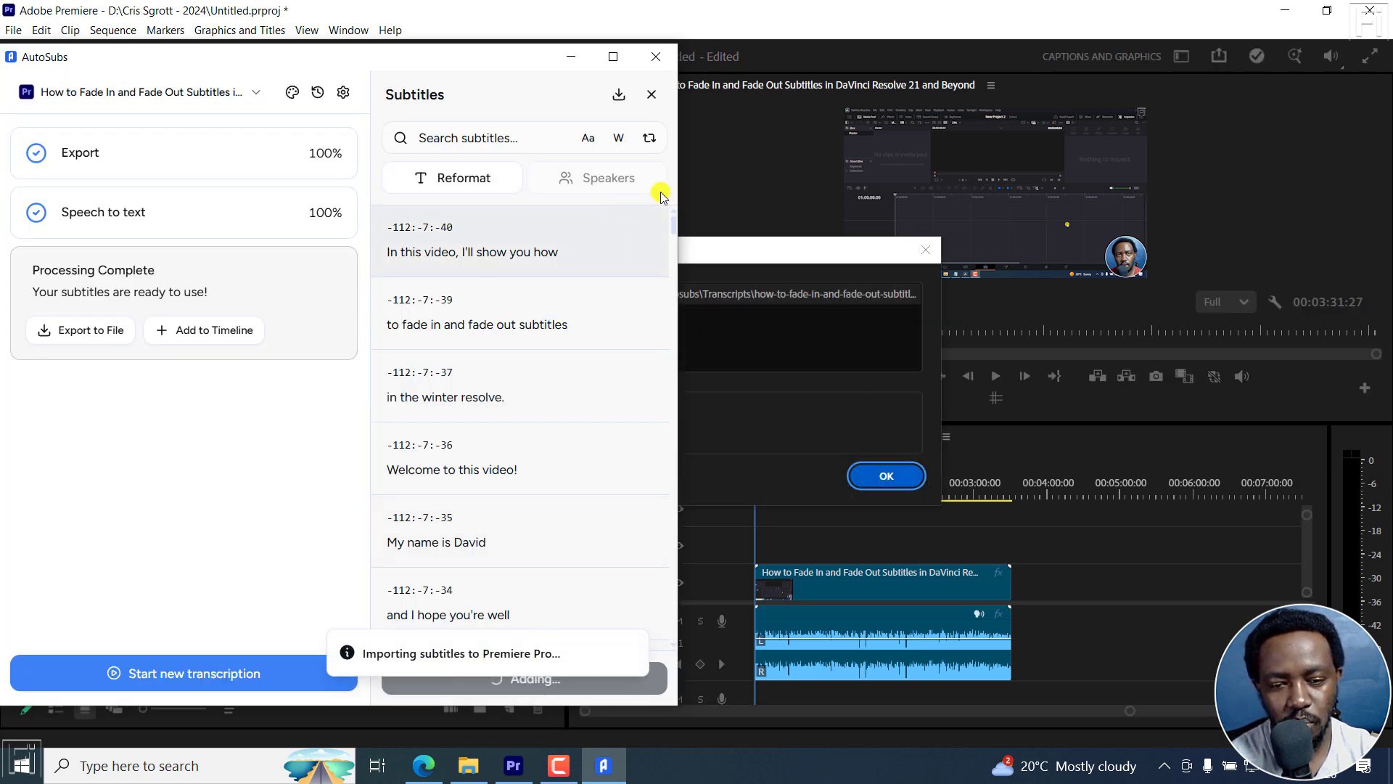
Switch to Premiere and dismiss the File Import Failure dialog.
{"action": "left_click", "coordinate": [762, 252]}
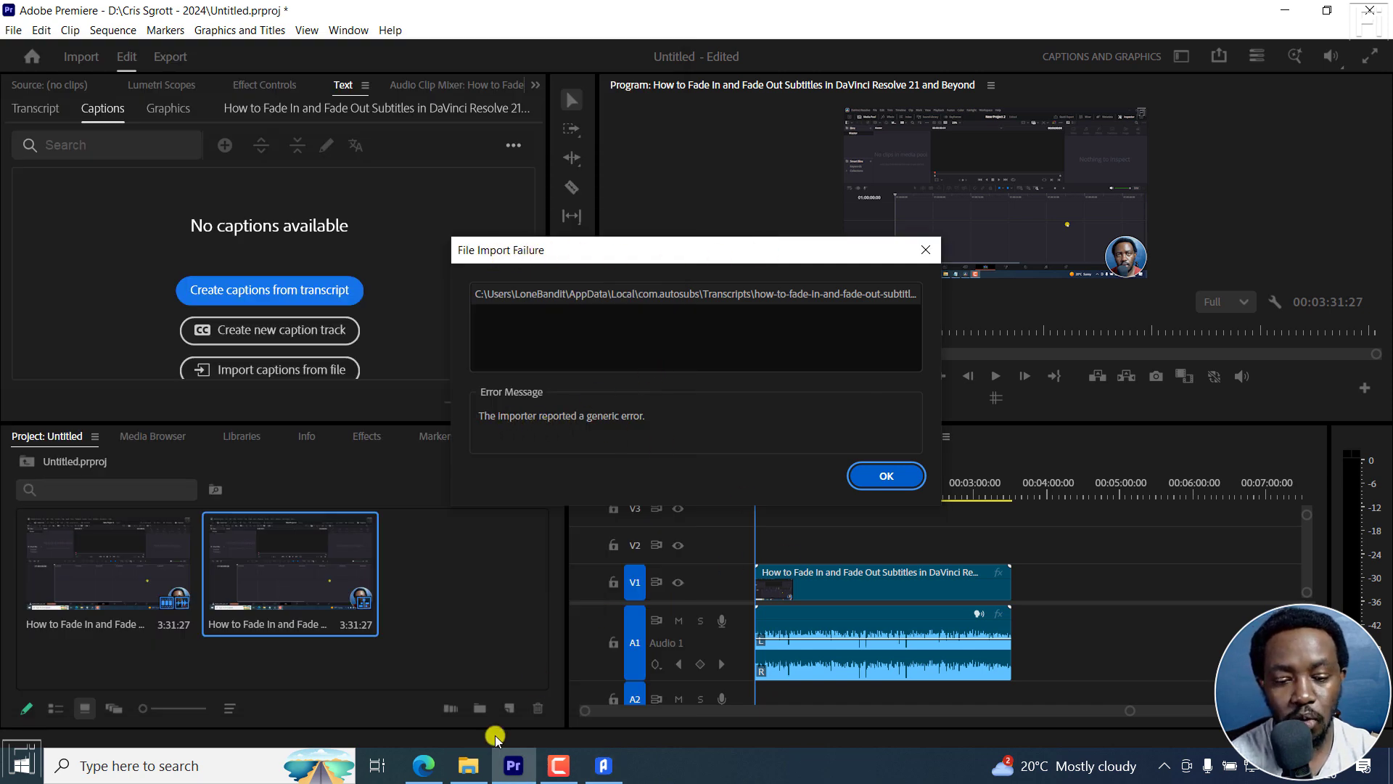
{"action": "left_click", "coordinate": [603, 765]}
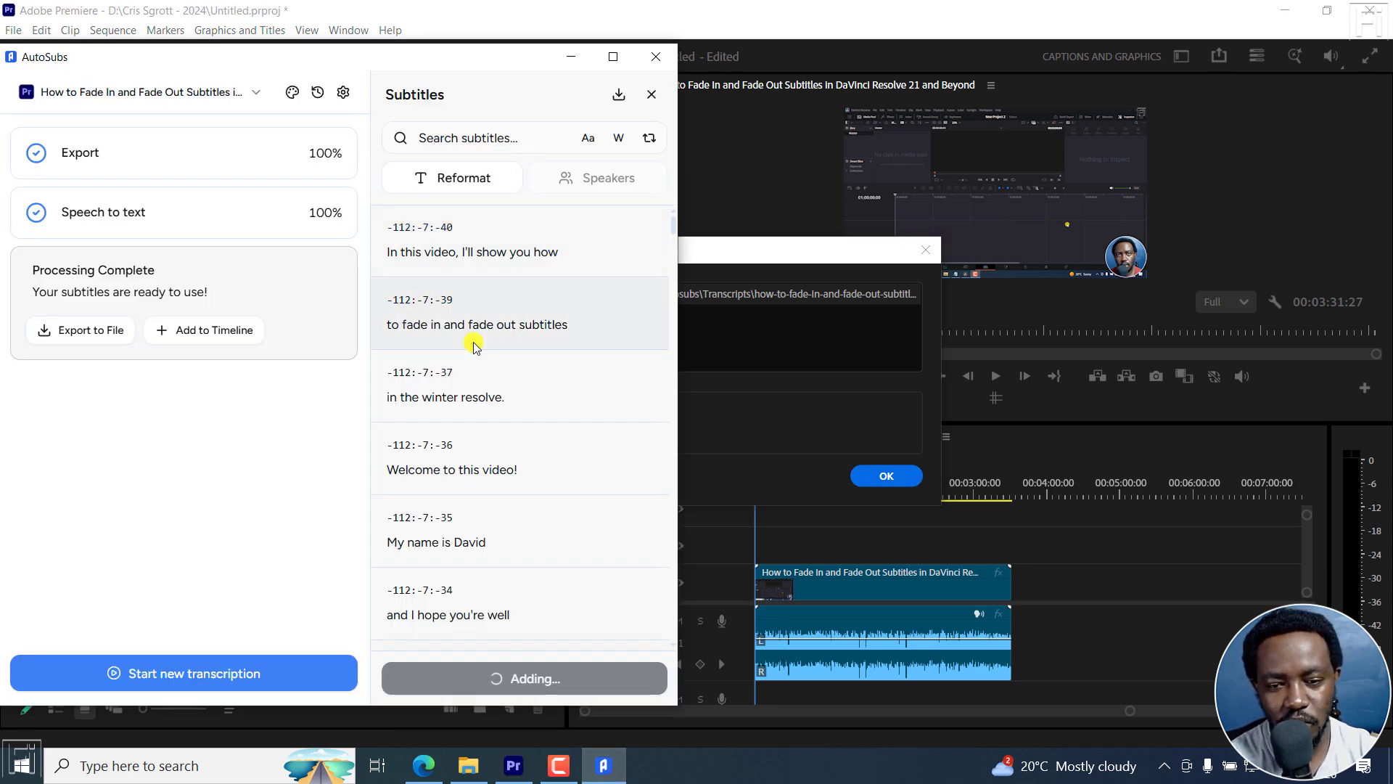
{"action": "left_click", "coordinate": [833, 248]}
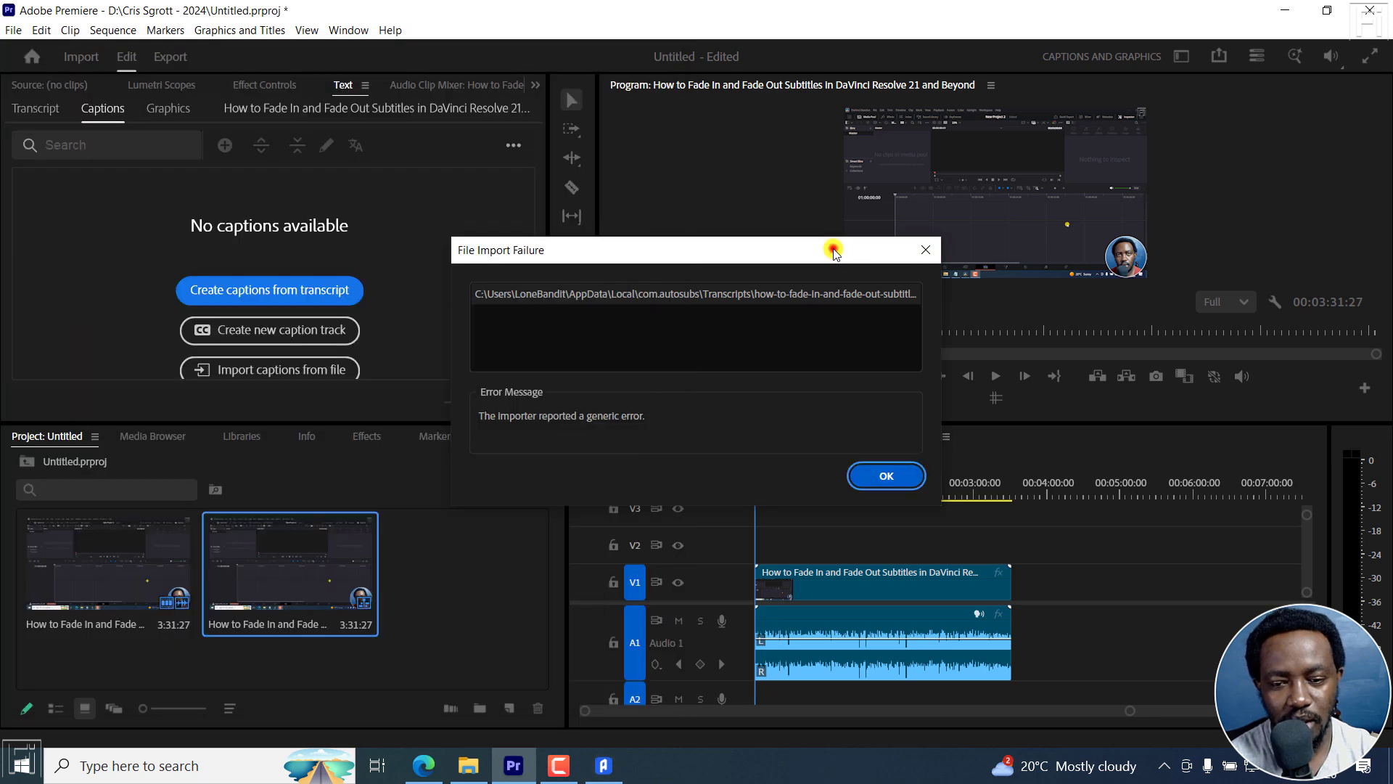
{"action": "left_click", "coordinate": [926, 252]}
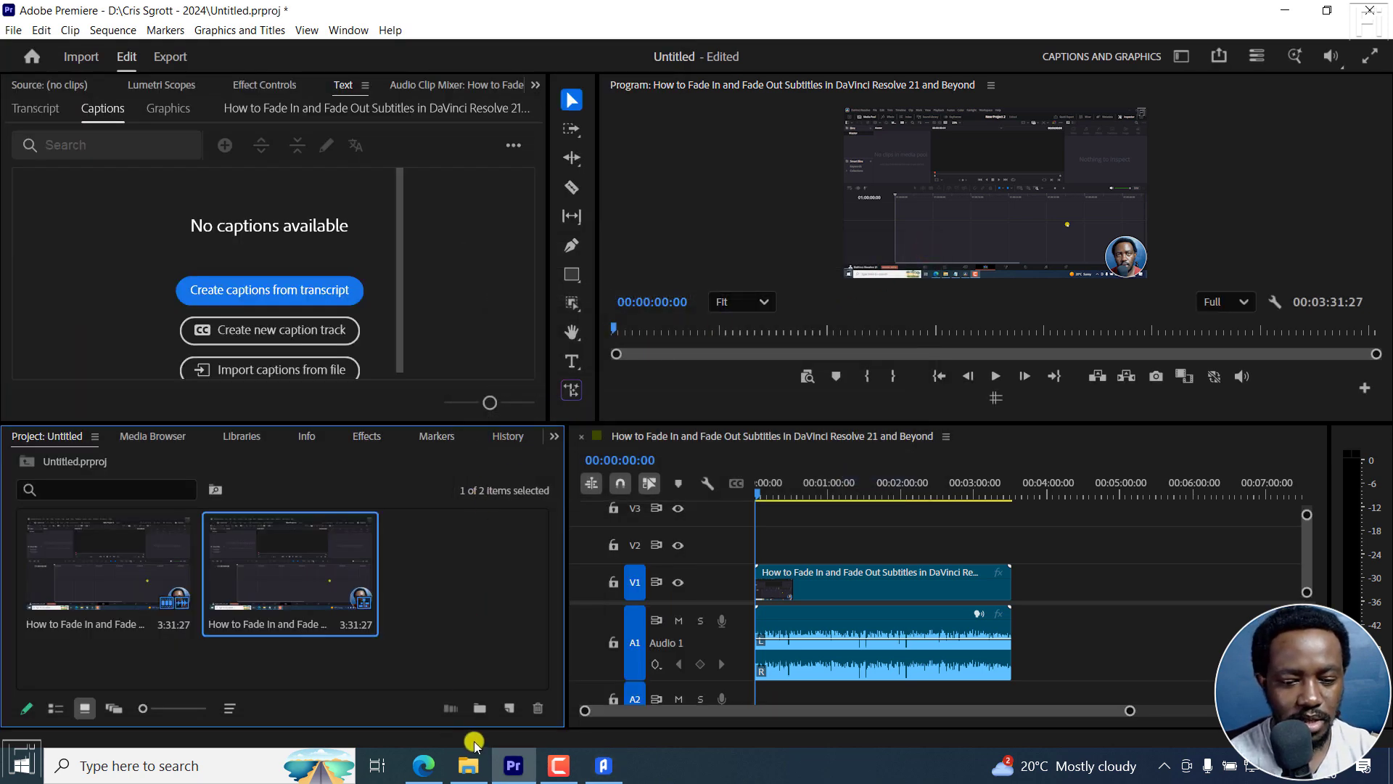
Start a new transcription in AutoSubs with File as the source and load the "How to Fade In and Fade Out Subtitles" MP4.
{"action": "left_click", "coordinate": [603, 766]}
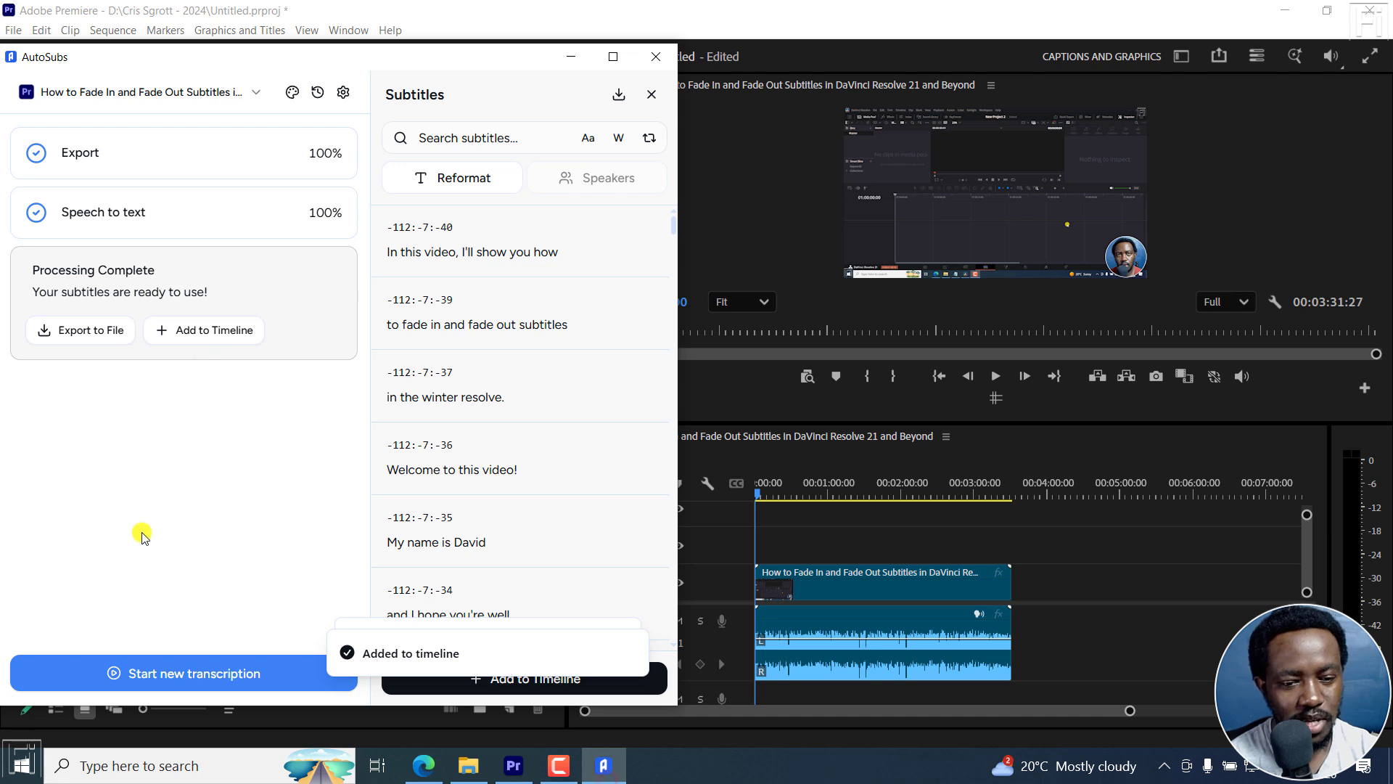
{"action": "left_click", "coordinate": [164, 672]}
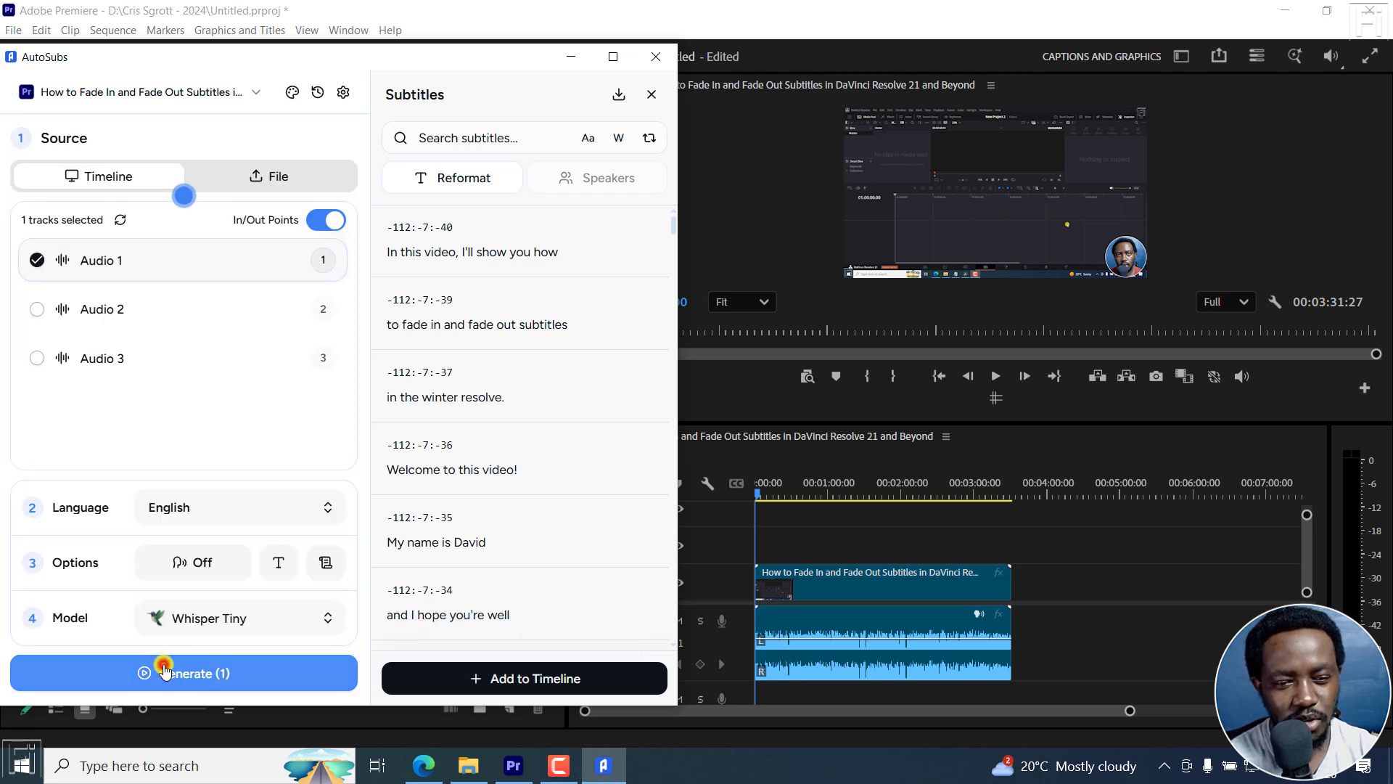
{"action": "left_click", "coordinate": [265, 177]}
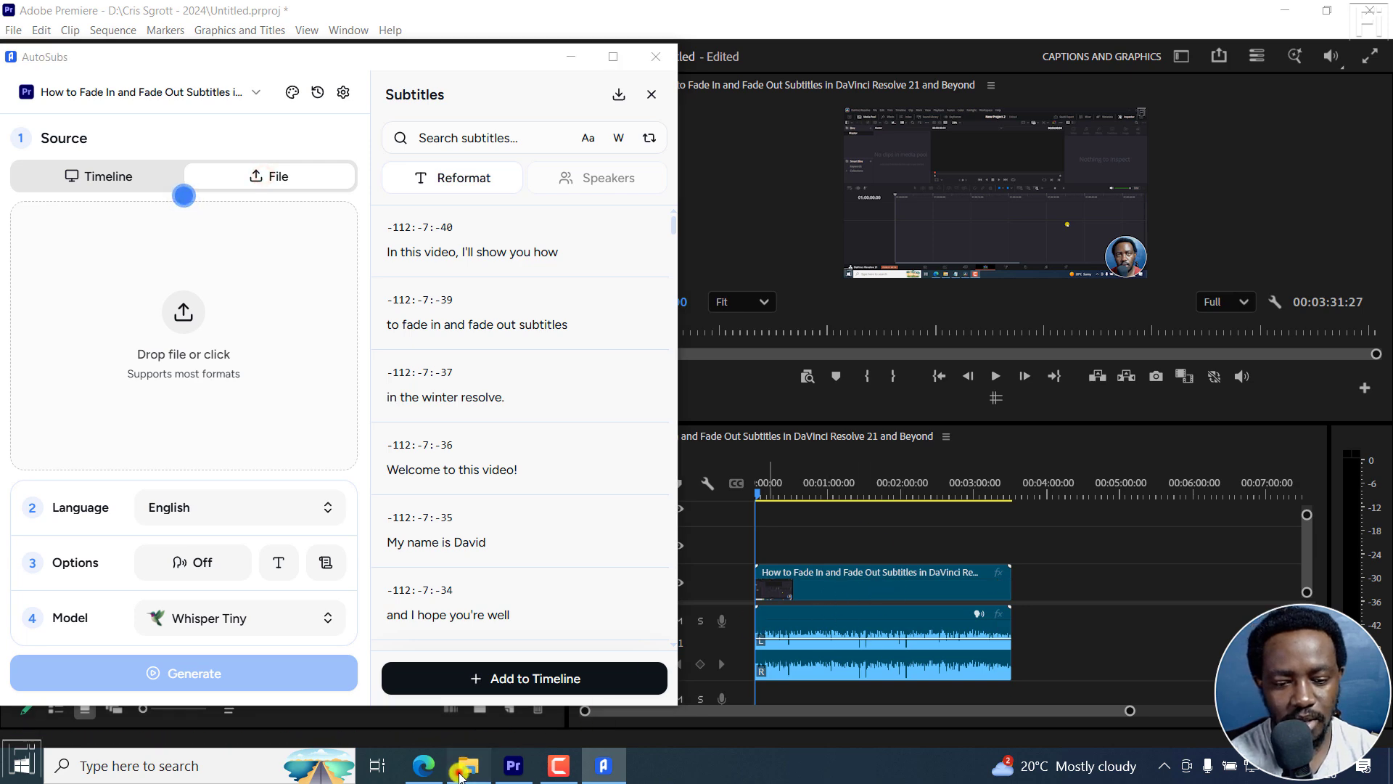
{"action": "left_click", "coordinate": [468, 765]}
{"action": "left_click_drag", "start_coordinate": [581, 522], "coordinate": [153, 342]}
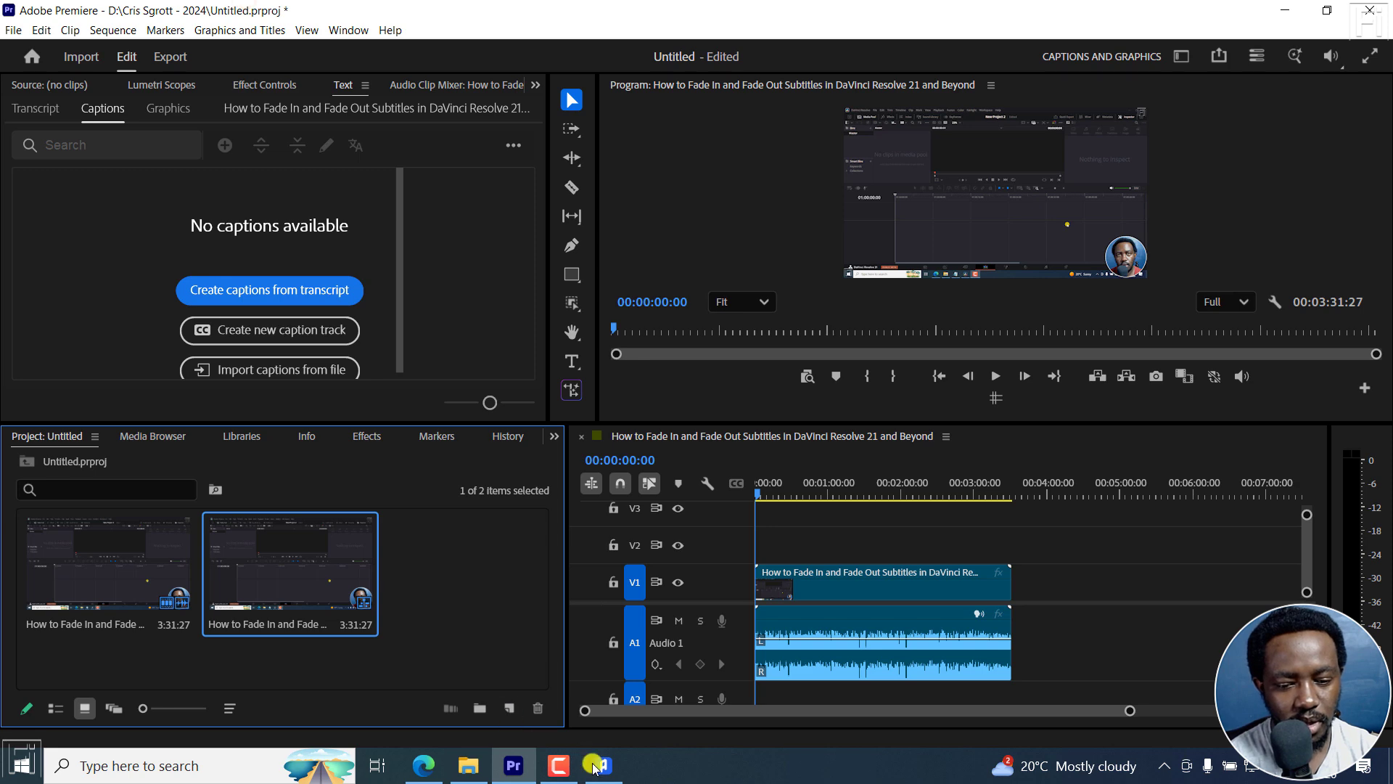
Return to AutoSubs, generate subtitles from the loaded video file, and review the subtitle list through to its end.
{"action": "left_click", "coordinate": [604, 766]}
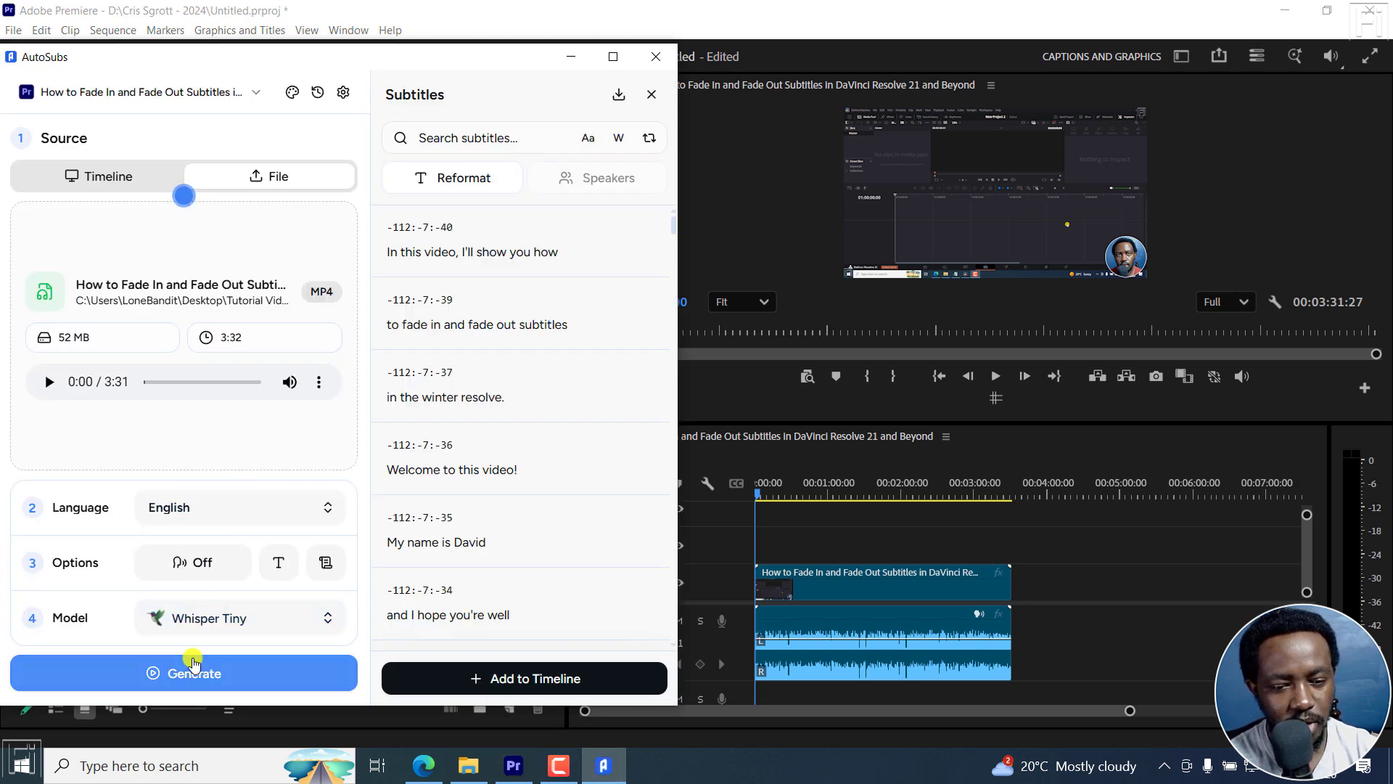
{"action": "left_click", "coordinate": [172, 671]}
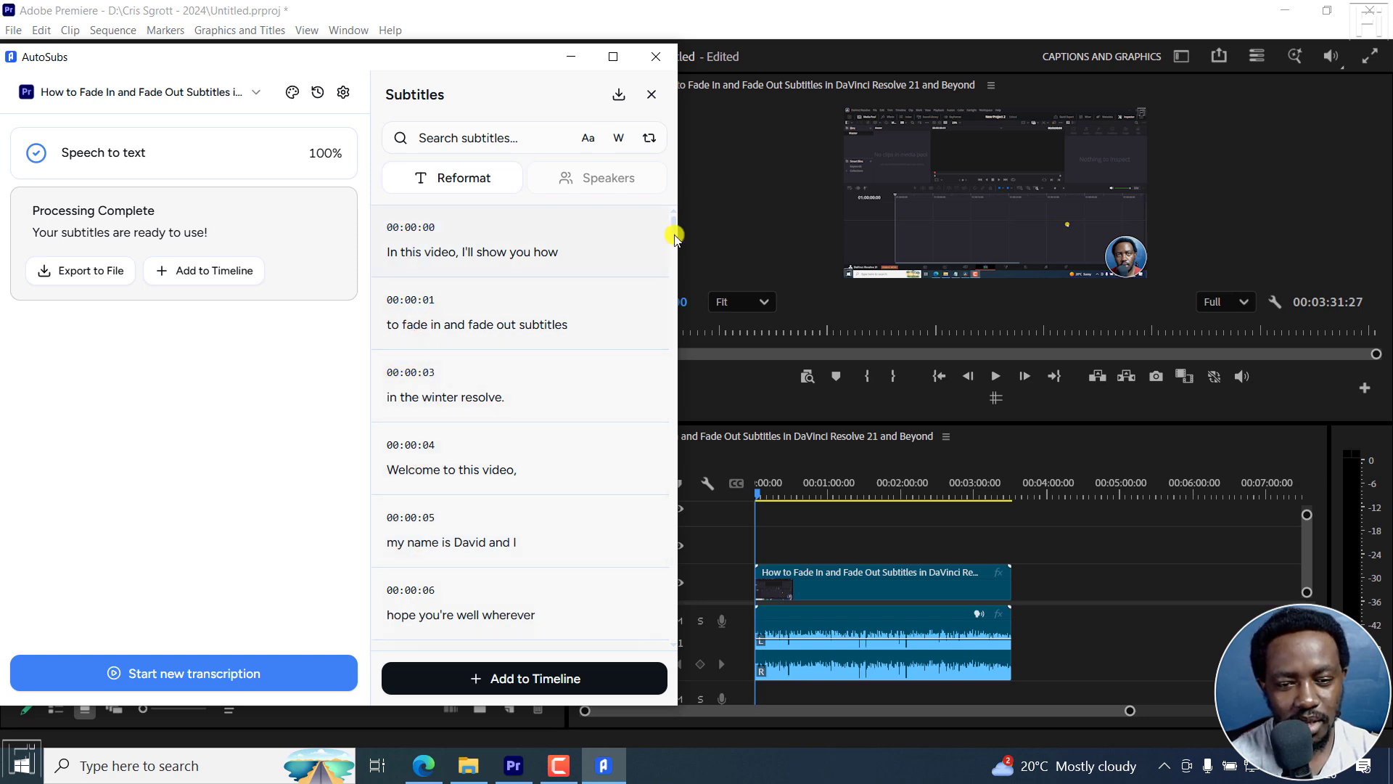
{"action": "left_click_drag", "start_coordinate": [674, 225], "coordinate": [661, 780]}
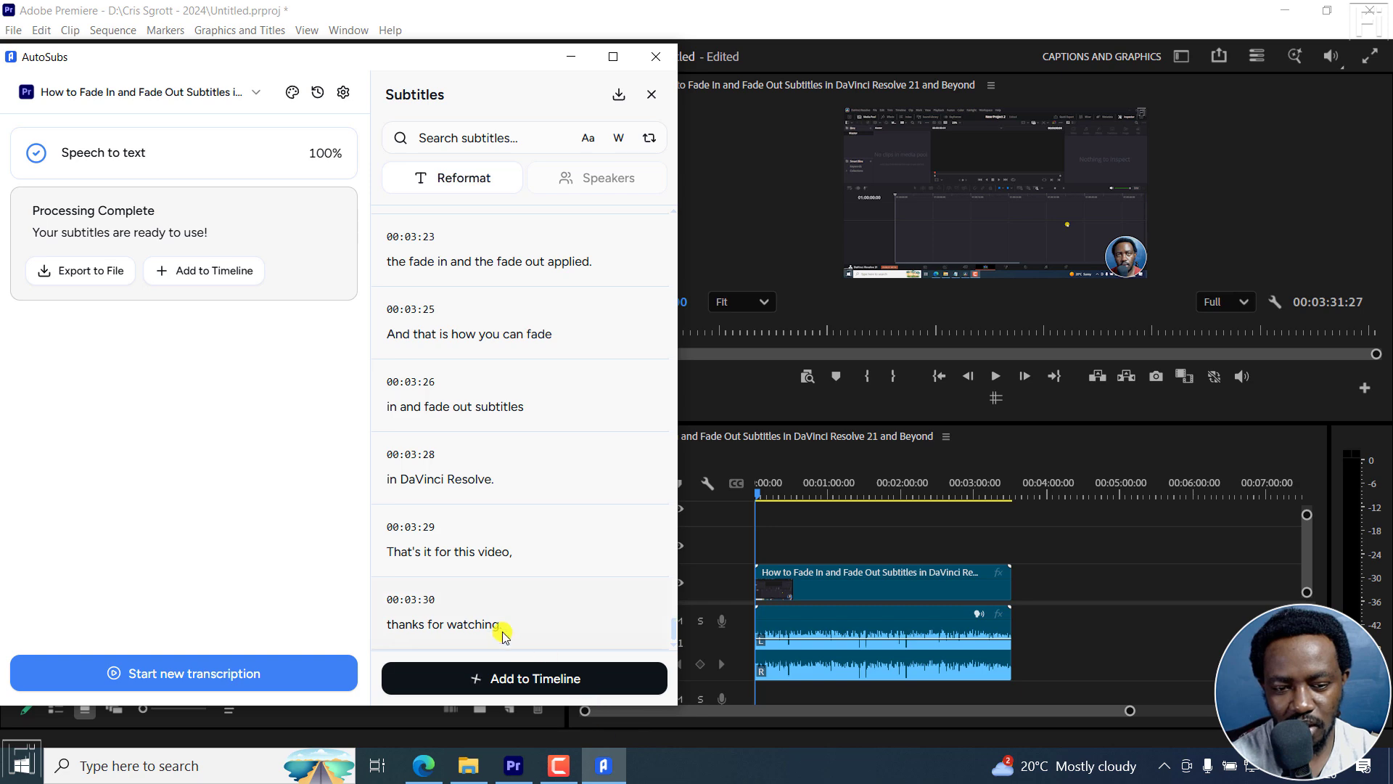
Add the file-based subtitles to the Premiere timeline and minimize AutoSubs.
{"action": "left_click", "coordinate": [537, 676]}
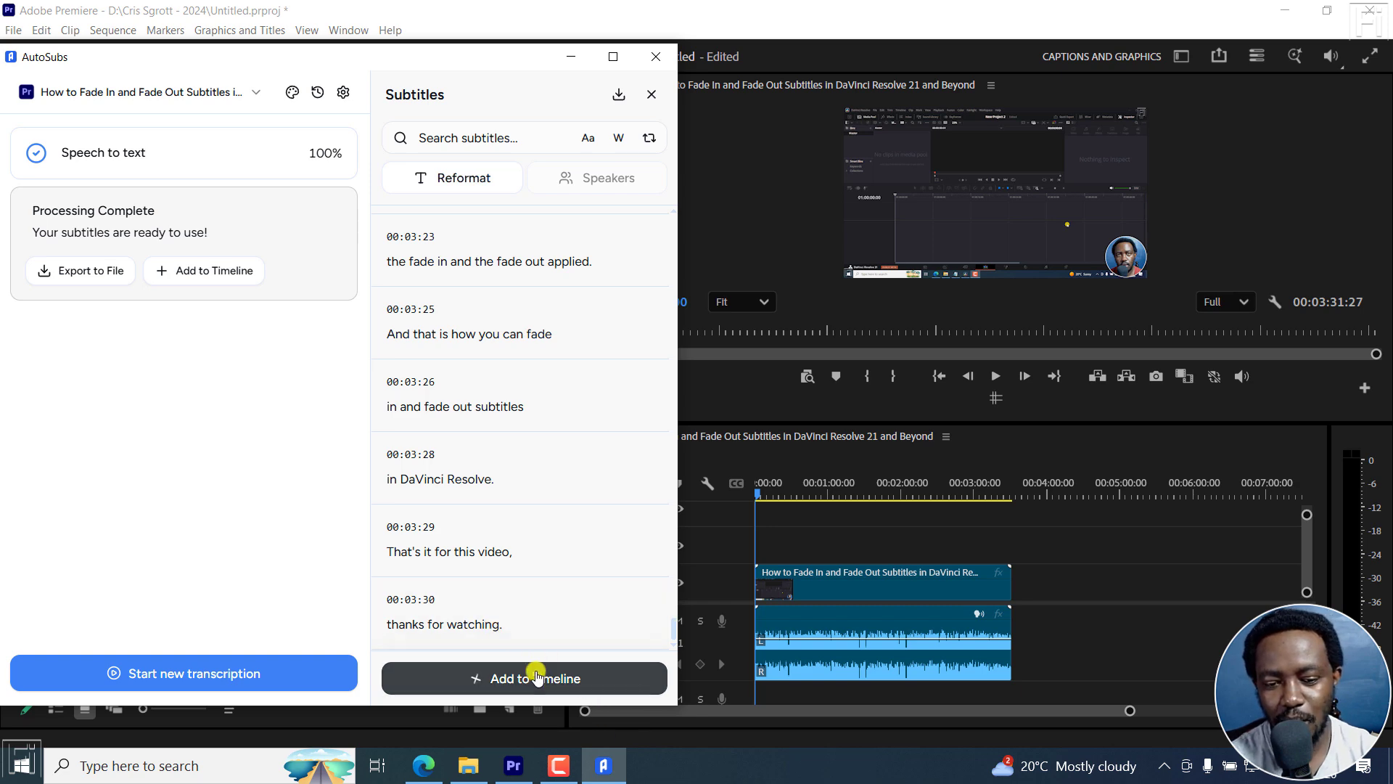
{"action": "left_click", "coordinate": [503, 673]}
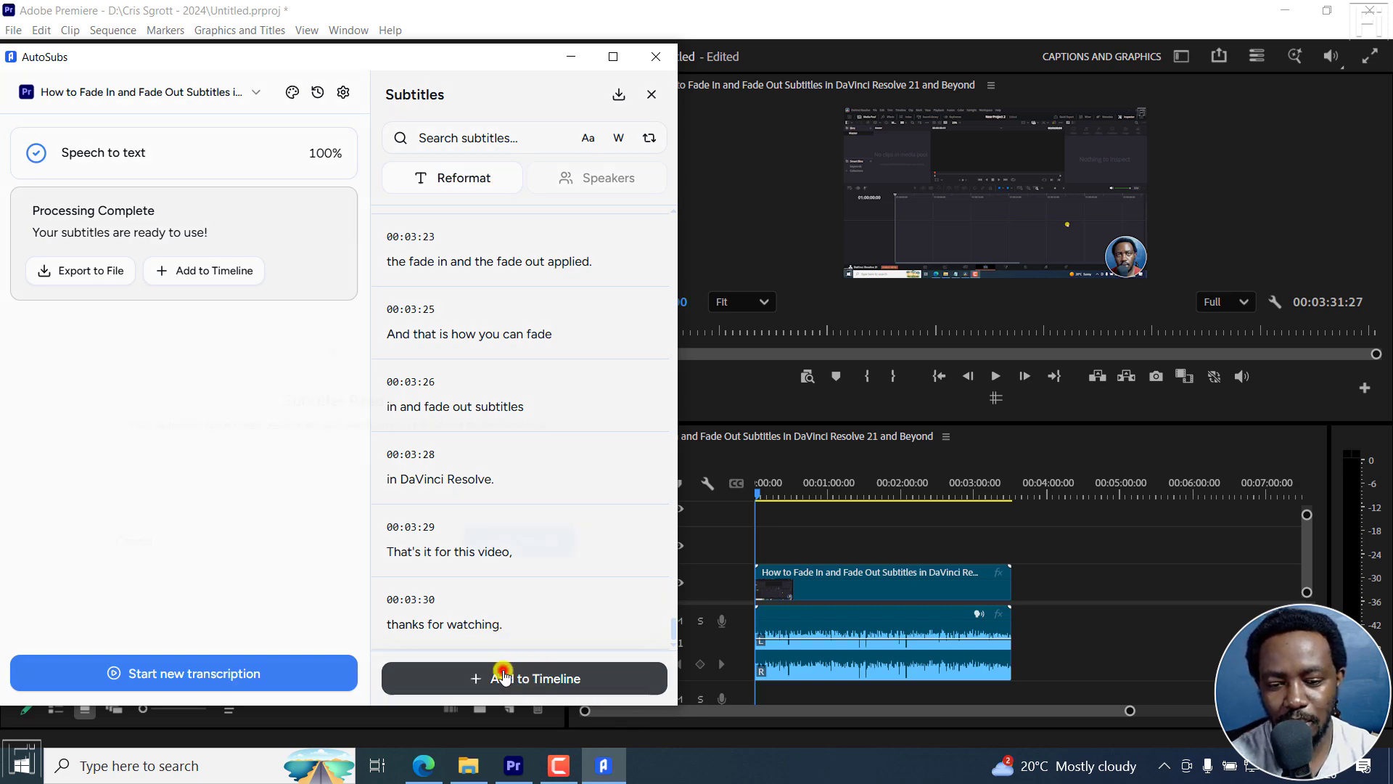
{"action": "left_click", "coordinate": [506, 550]}
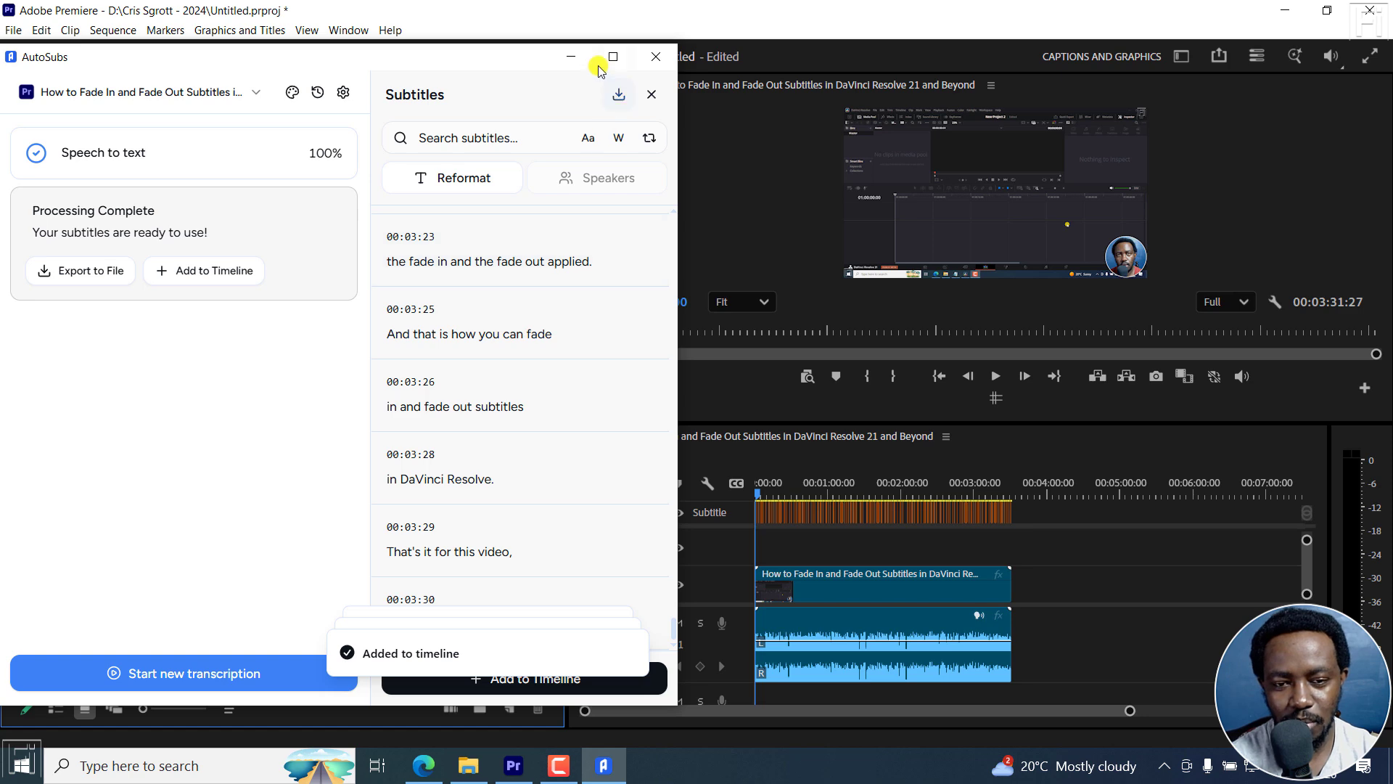
{"action": "left_click", "coordinate": [571, 57]}
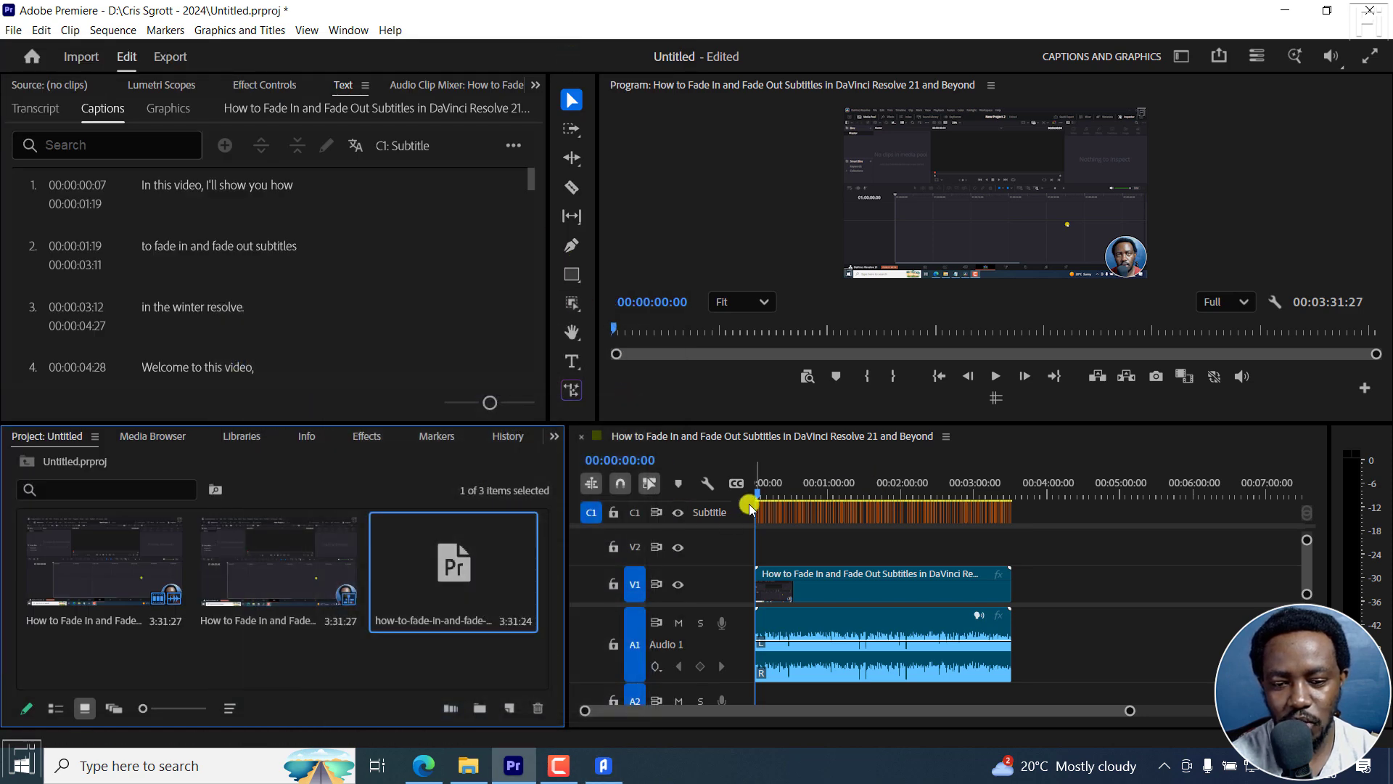
Place the playhead at 00:00:01:01 over the first caption in the timeline and enlarge the Program monitor to inspect it.
{"action": "left_click_drag", "start_coordinate": [801, 422], "coordinate": [794, 354]}
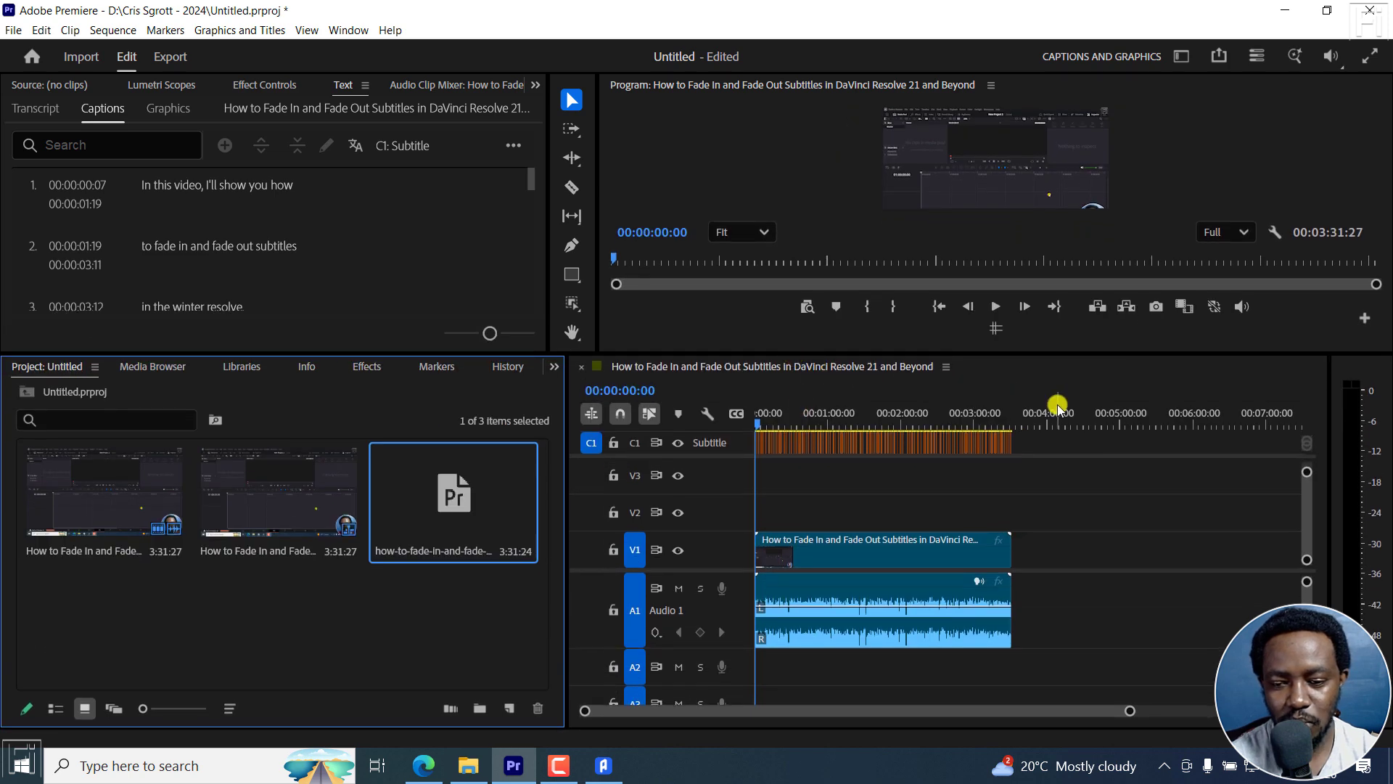
{"action": "left_click", "coordinate": [756, 385]}
{"action": "key", "text": "equal"}
{"action": "key", "text": "equal"}
{"action": "key", "text": "equal"}
{"action": "key", "text": "equal"}
{"action": "key", "text": "equal"}
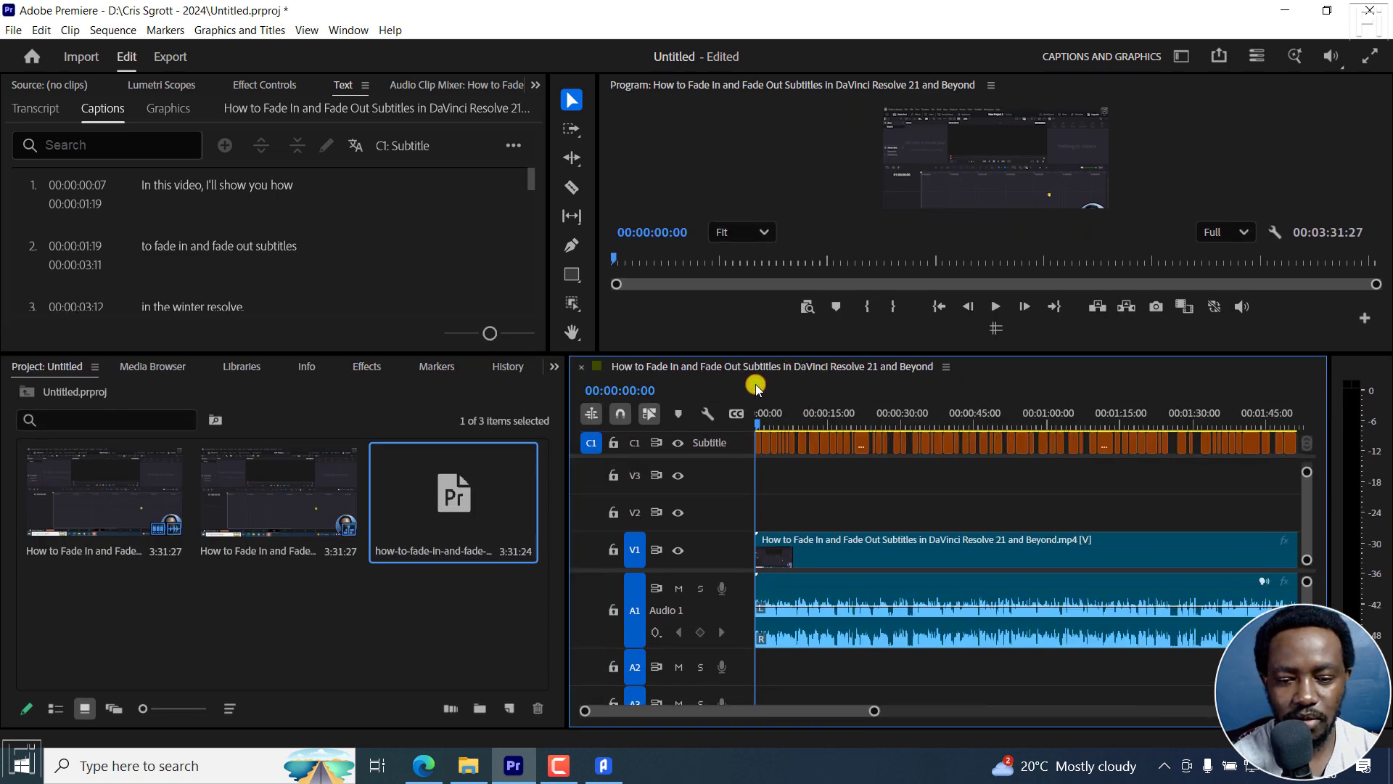
{"action": "left_click", "coordinate": [796, 415]}
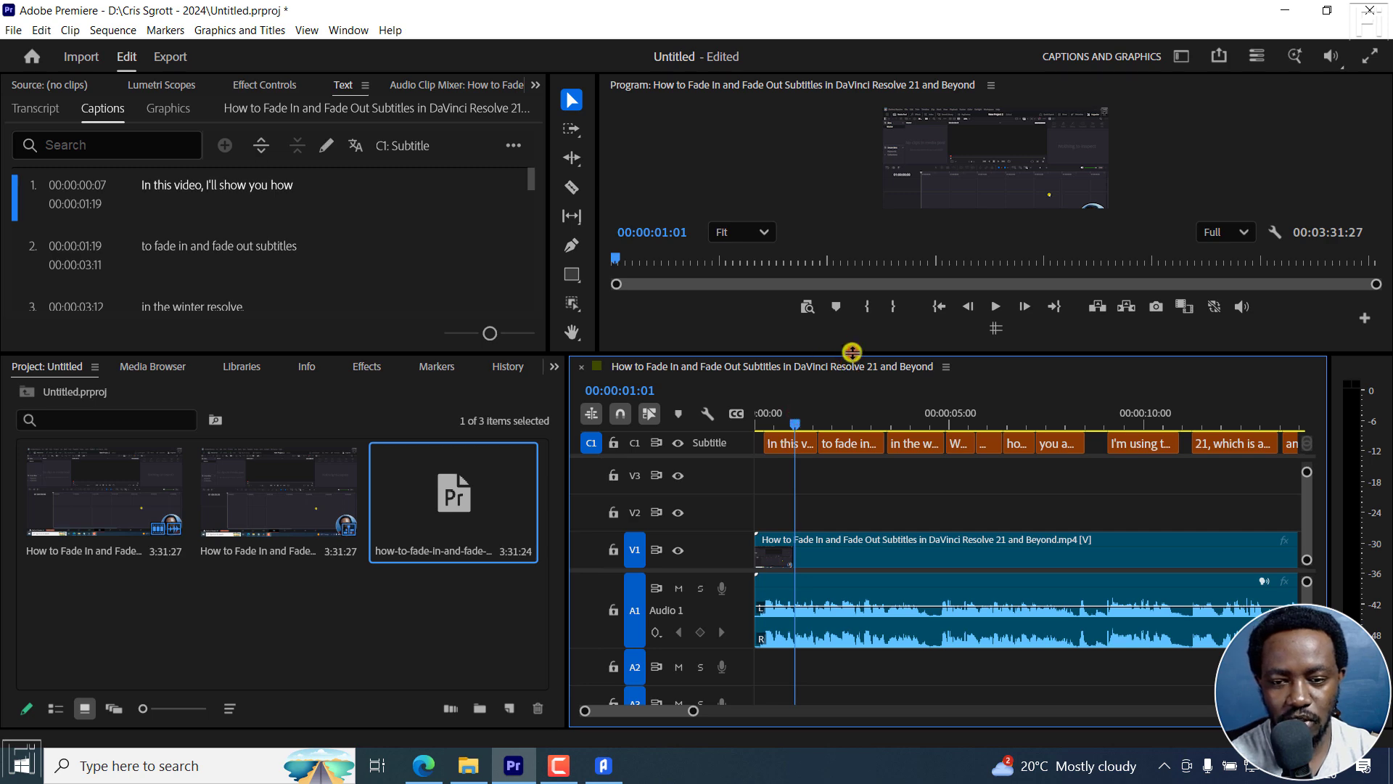
{"action": "left_click_drag", "start_coordinate": [852, 352], "coordinate": [851, 578]}
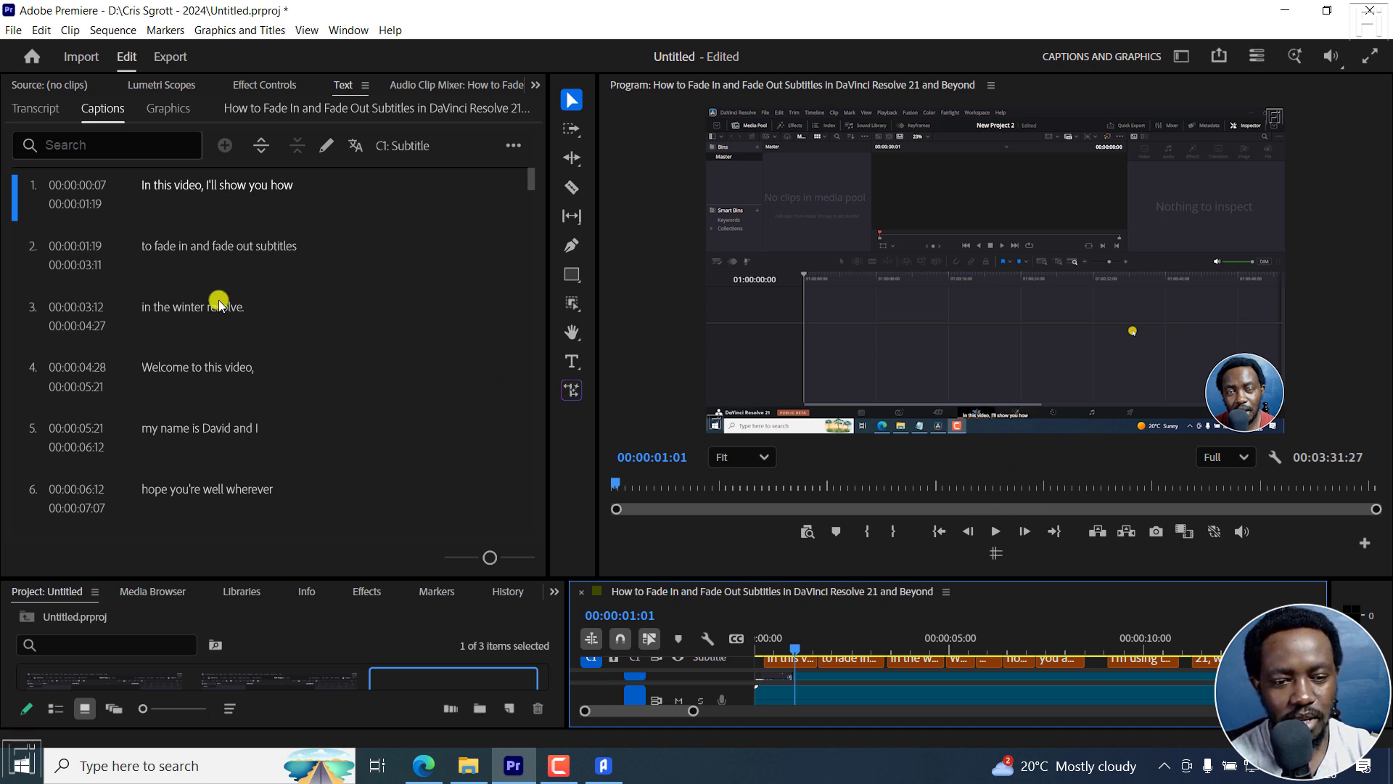
Select all captions in the caption list, show their Properties, and set the font size to 72.
{"action": "left_click", "coordinate": [102, 109]}
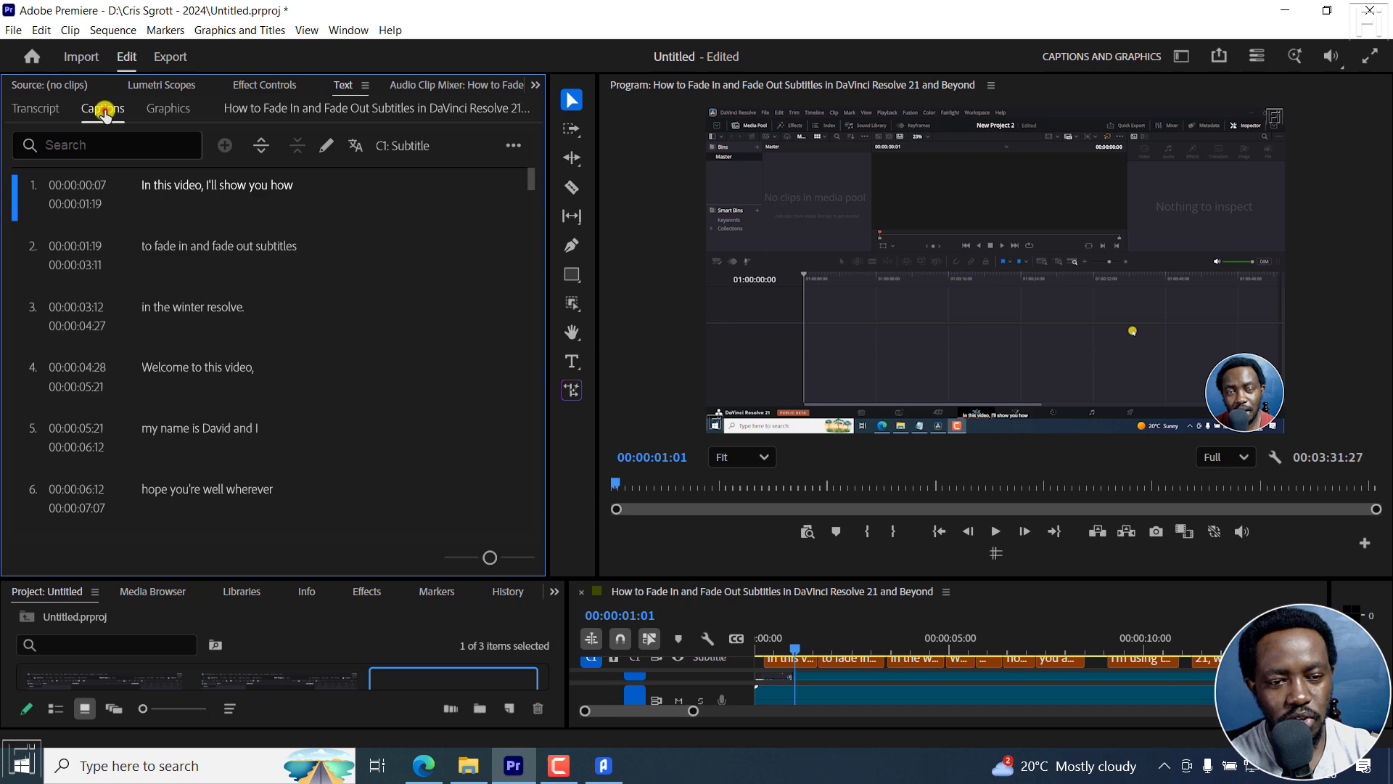
{"action": "left_click", "coordinate": [223, 267]}
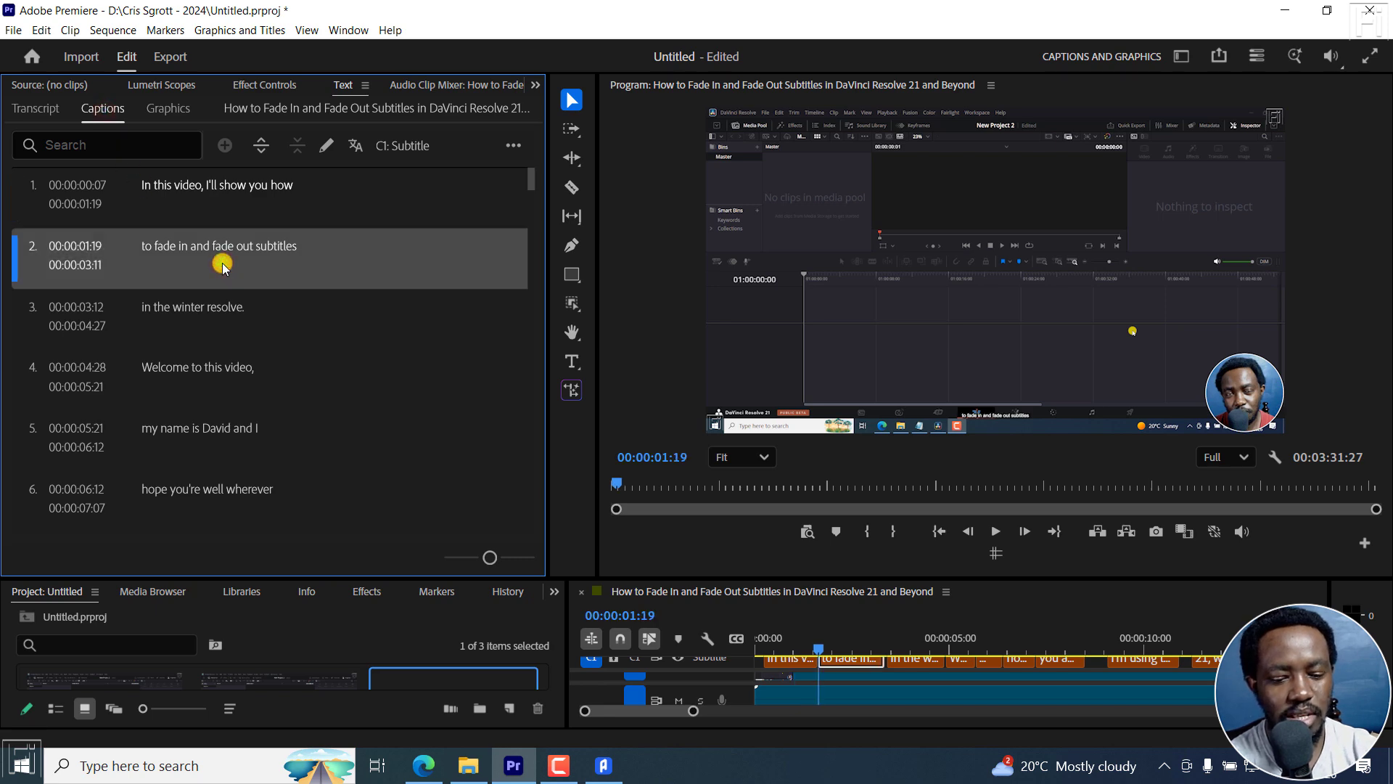
{"action": "key", "text": "ctrl+a"}
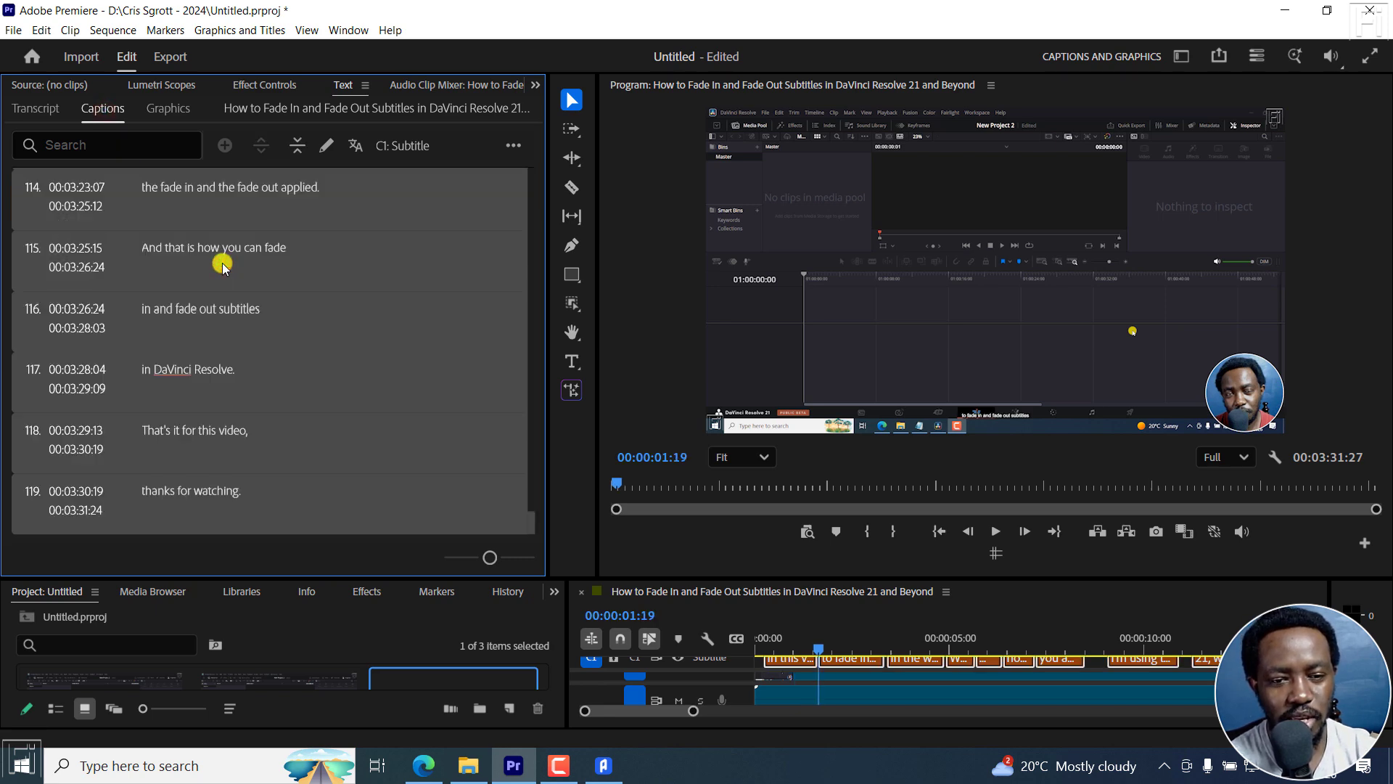
{"action": "left_click", "coordinate": [269, 31]}
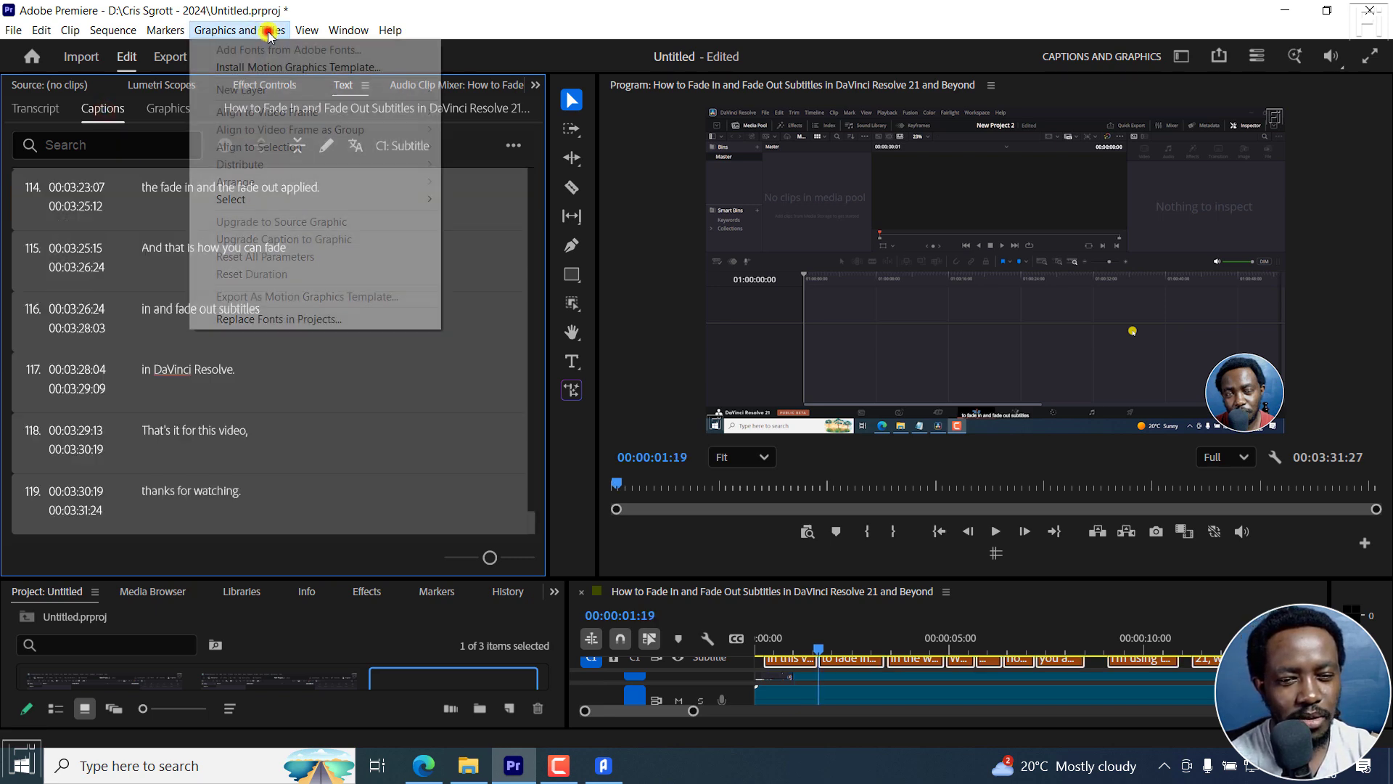
{"action": "mouse_move", "coordinate": [355, 31]}
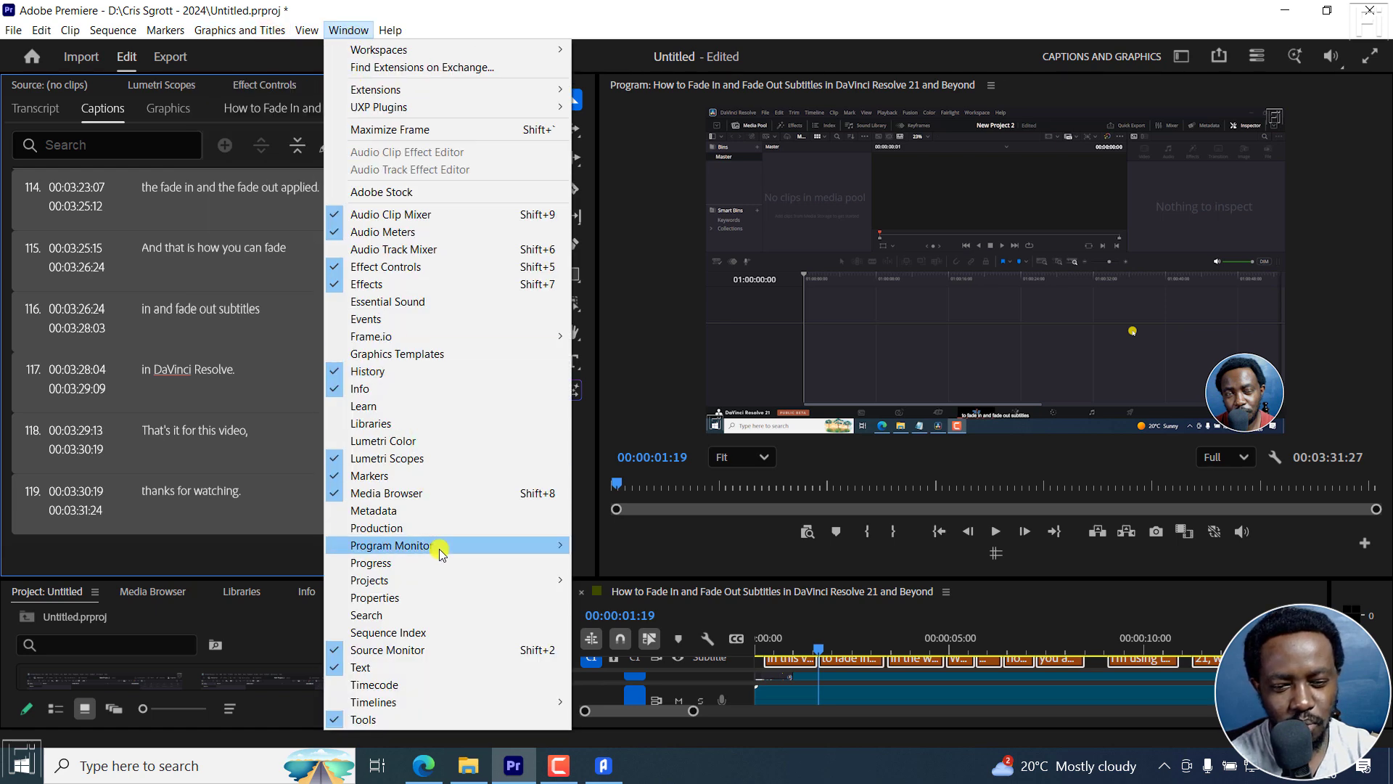
{"action": "left_click", "coordinate": [399, 597]}
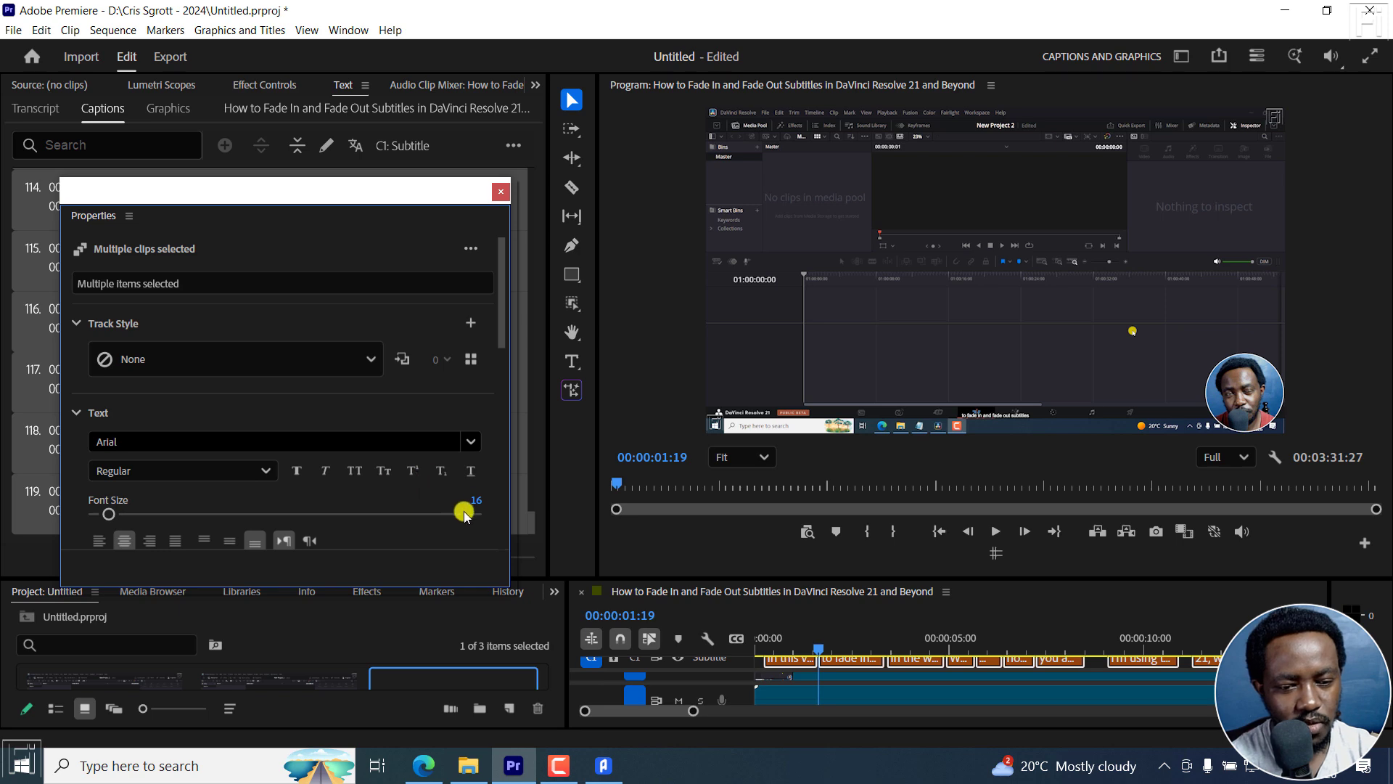
{"action": "left_click", "coordinate": [473, 506]}
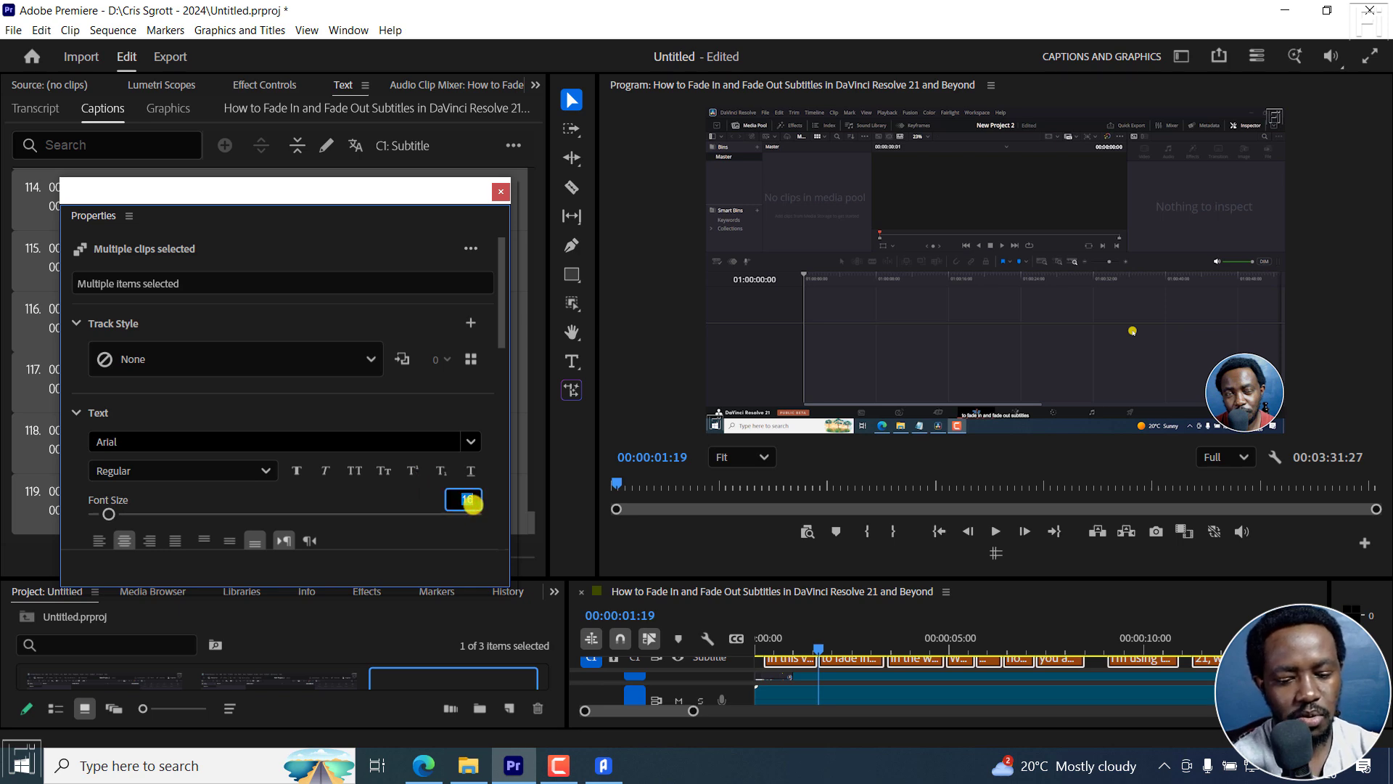
{"action": "type", "text": "72"}
{"action": "key", "text": "Return"}
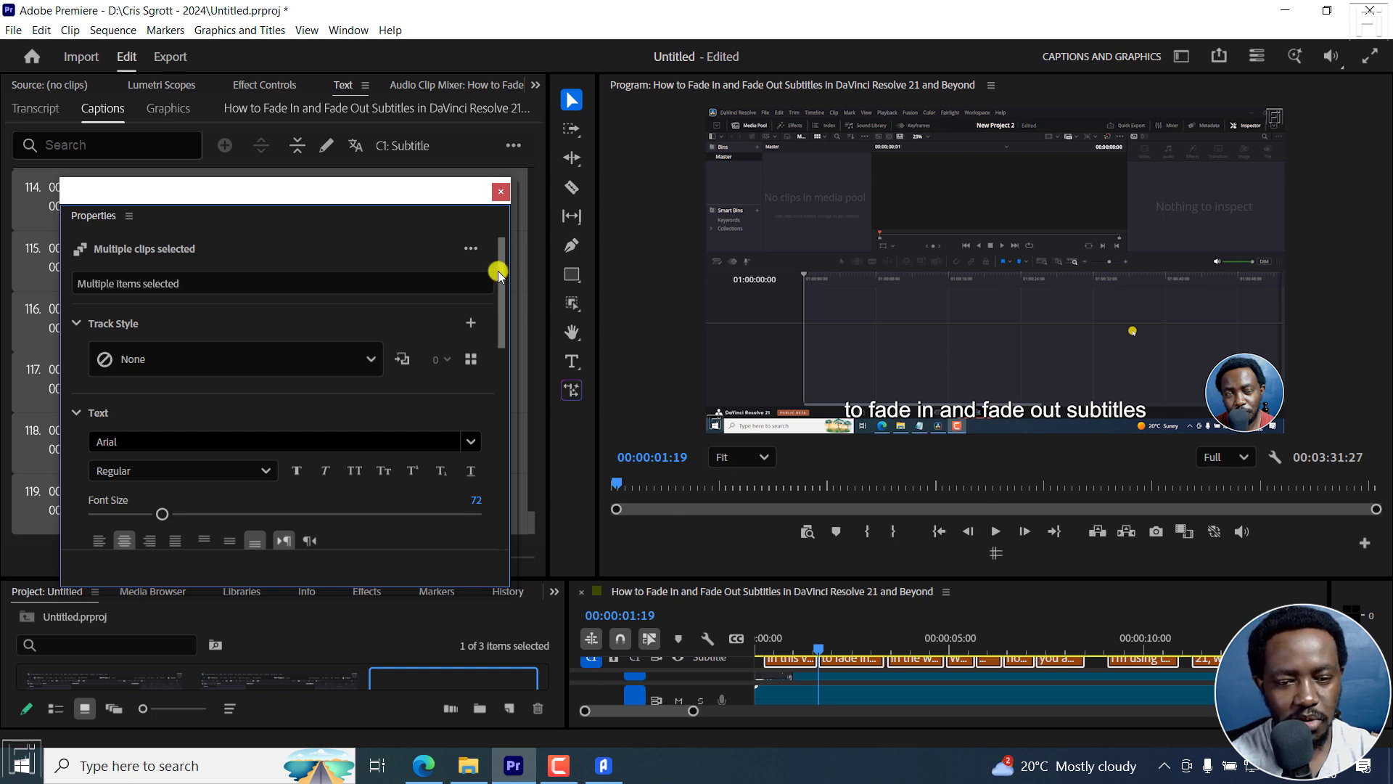
Enable a black (000000) background for the selected captions and set its opacity to 55.
{"action": "left_click_drag", "start_coordinate": [502, 318], "coordinate": [498, 535]}
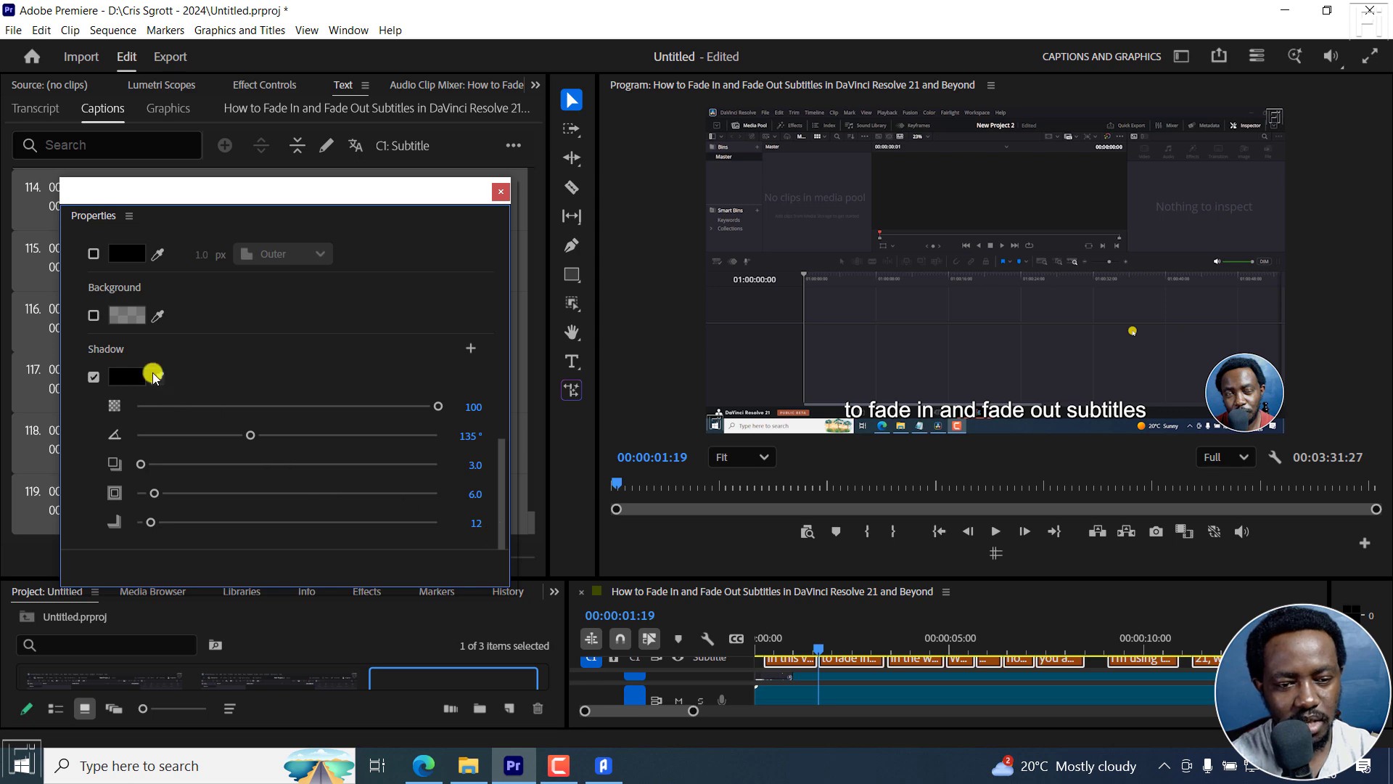
{"action": "left_click", "coordinate": [119, 317]}
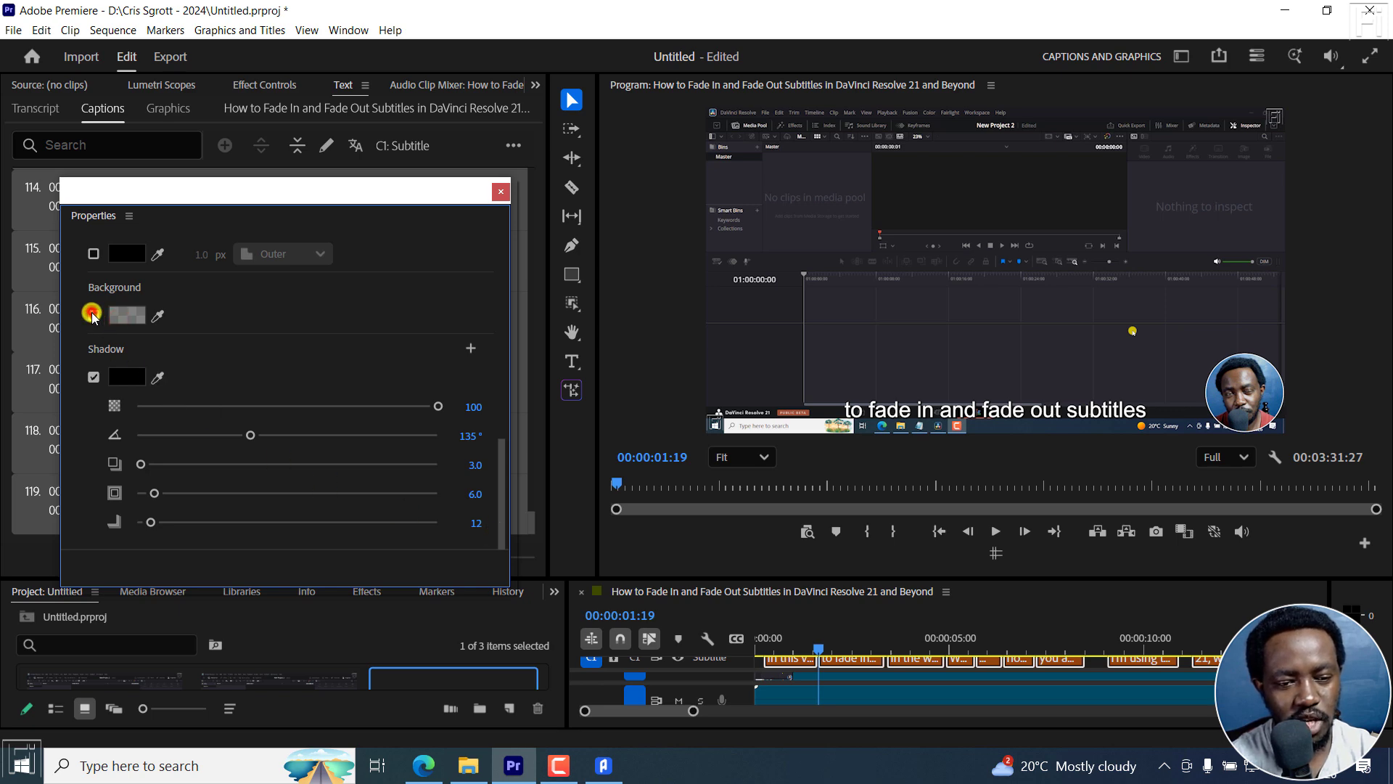
{"action": "left_click", "coordinate": [126, 315]}
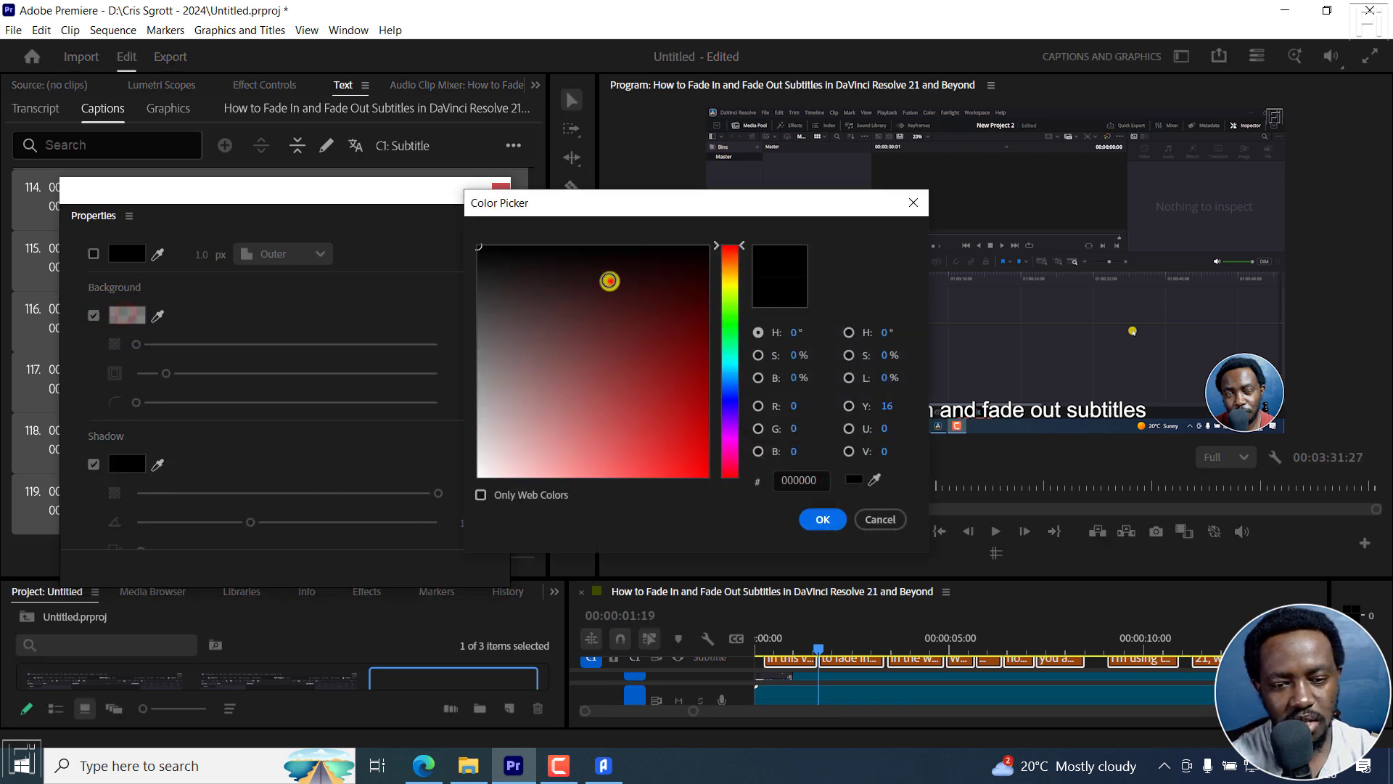
{"action": "left_click_drag", "start_coordinate": [611, 281], "coordinate": [434, 233]}
{"action": "left_click", "coordinate": [824, 518]}
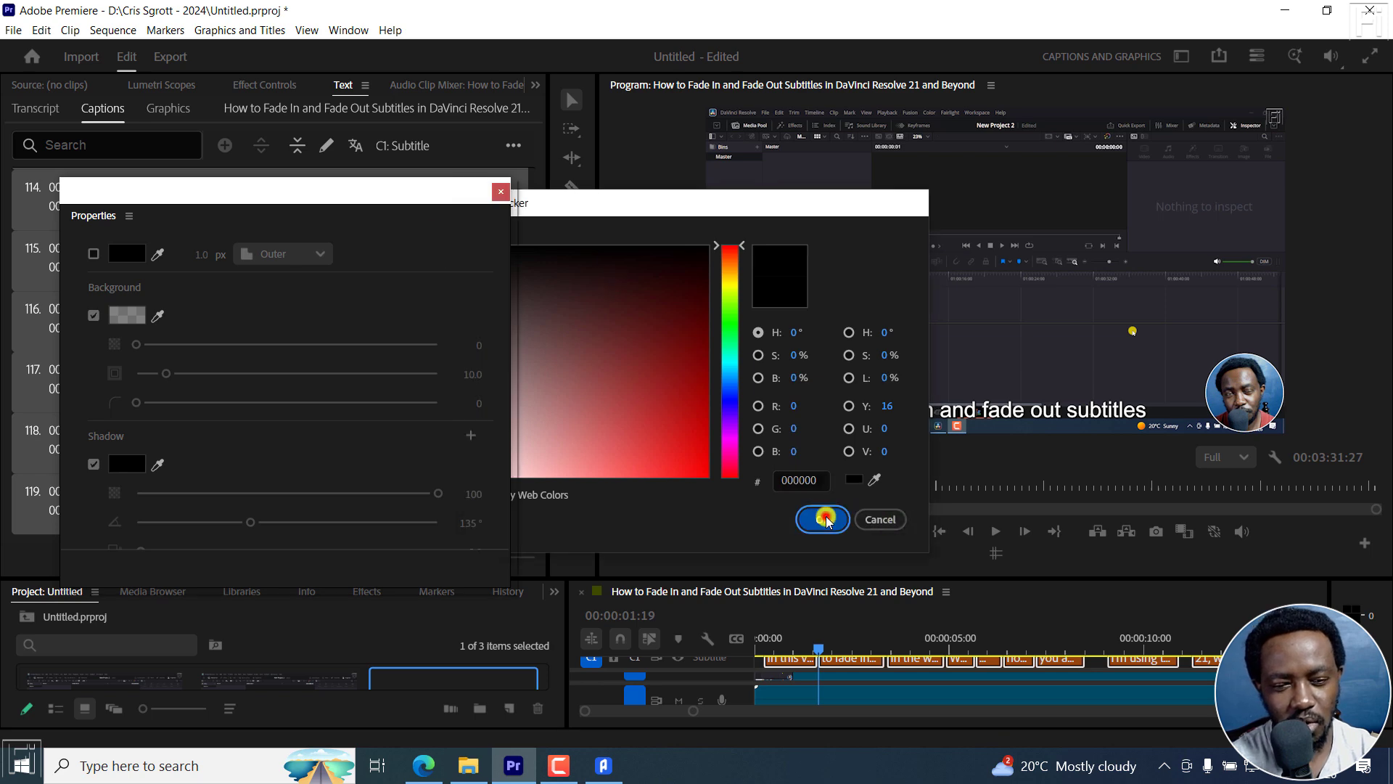
{"action": "left_click_drag", "start_coordinate": [153, 347], "coordinate": [304, 367]}
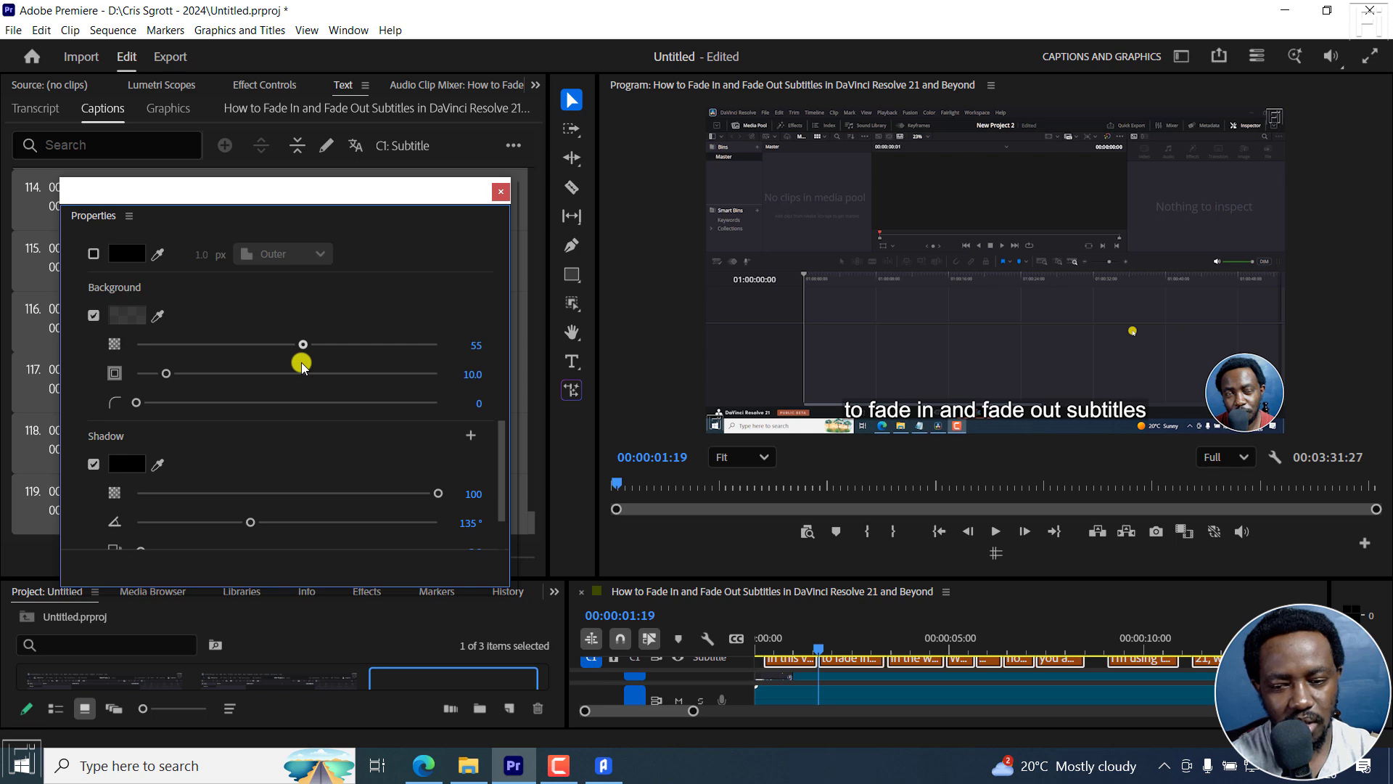
Set the caption background's size to 38.7 and its corner radius to 10, then close the Properties window.
{"action": "left_click_drag", "start_coordinate": [164, 373], "coordinate": [253, 376]}
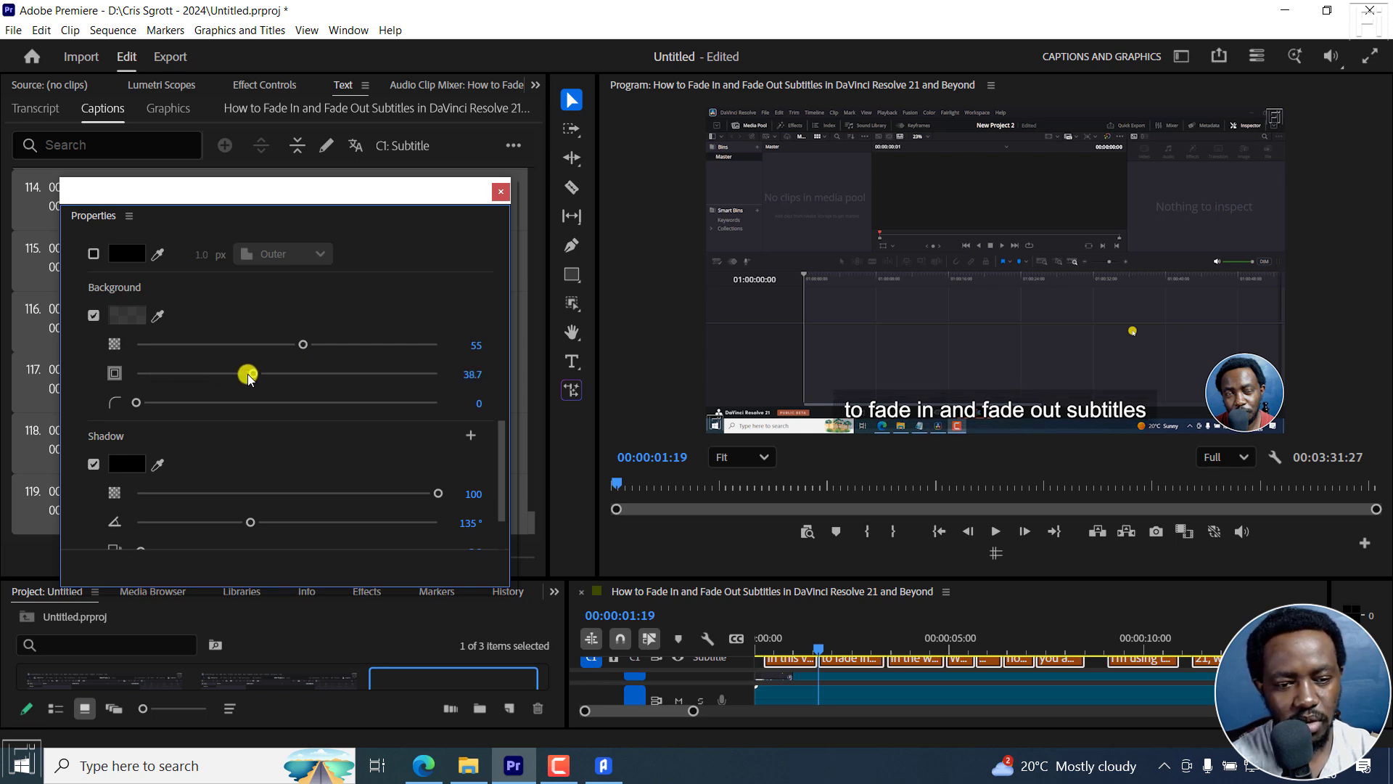
{"action": "left_click_drag", "start_coordinate": [134, 402], "coordinate": [160, 406]}
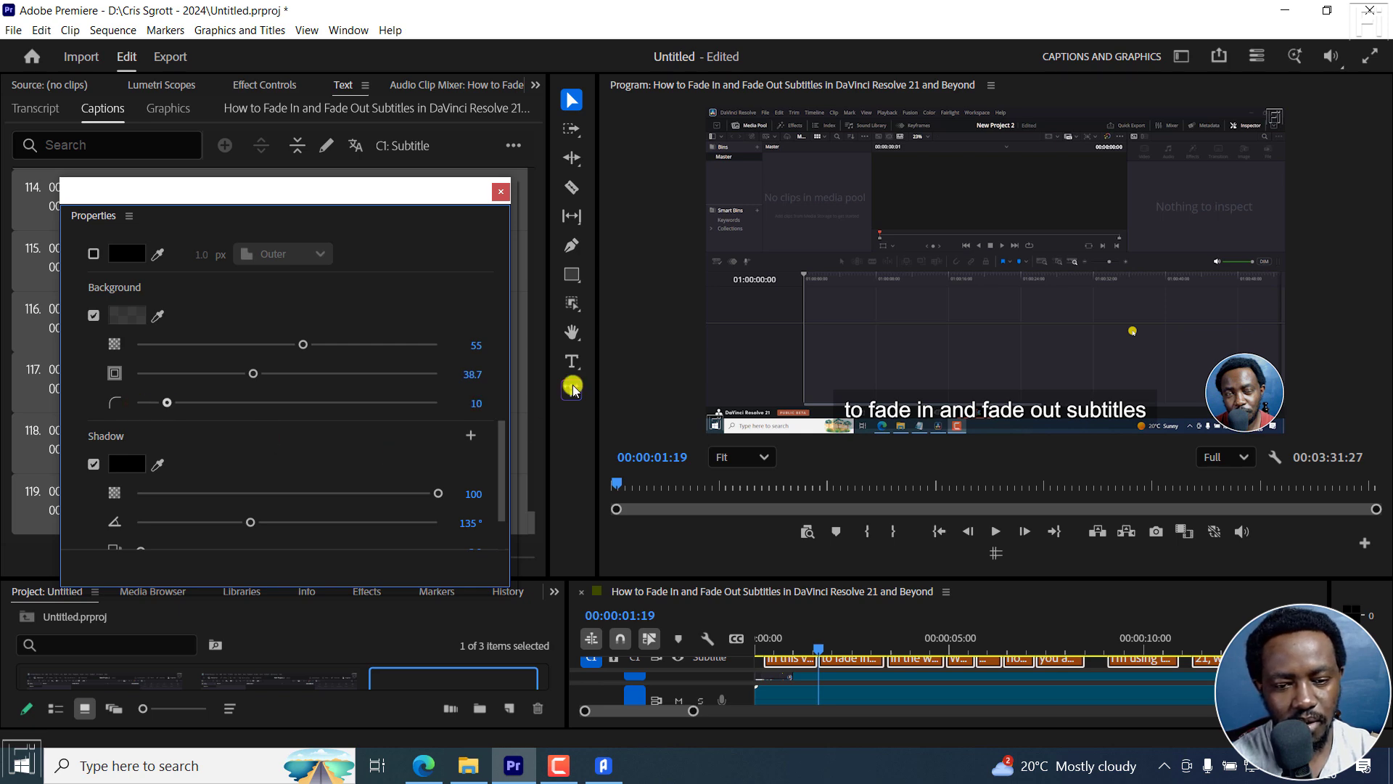
{"action": "left_click", "coordinate": [501, 190]}
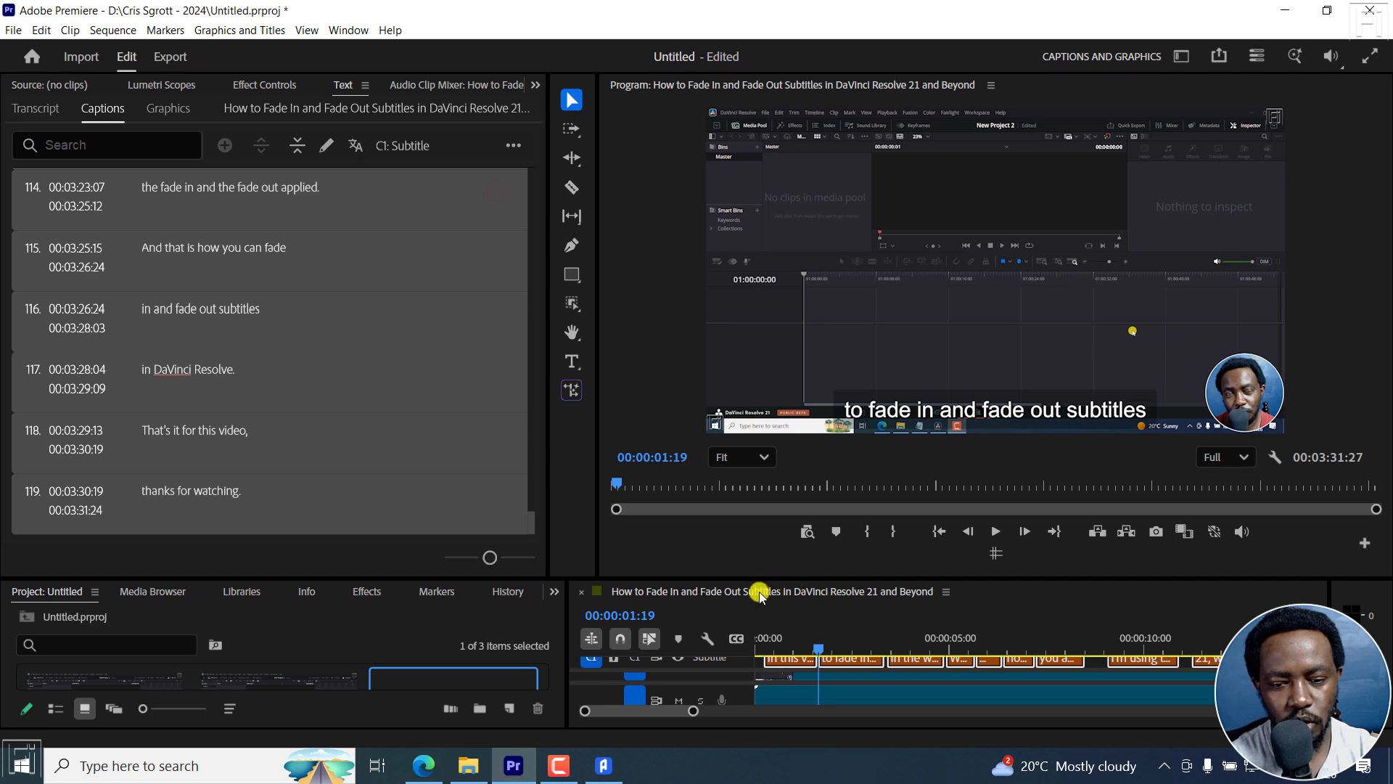
Play the timeline from the start through the third caption to check the restyled captions.
{"action": "left_click", "coordinate": [761, 638]}
{"action": "key", "text": "space"}
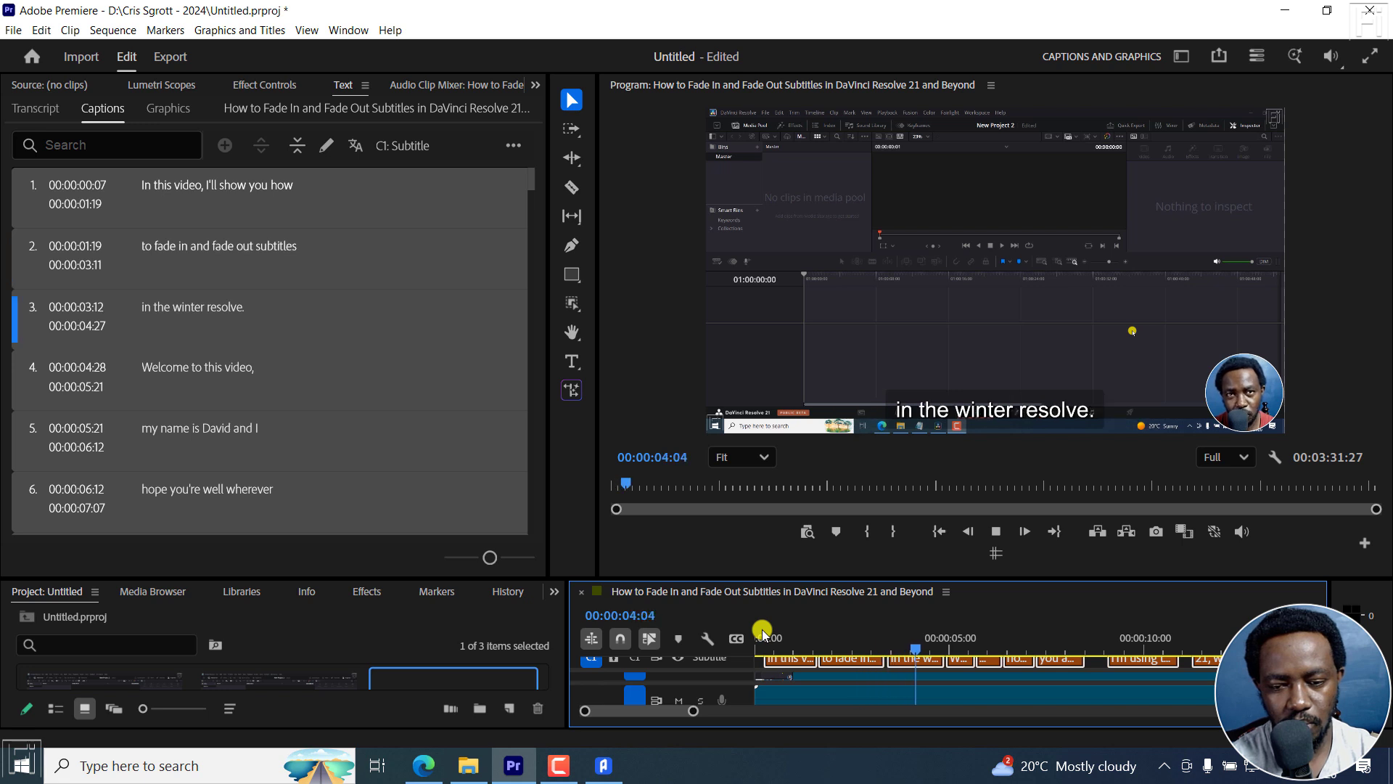
{"action": "key", "text": "space"}
Replace the word "winter" with "Davinci" in the third caption, keeping the text on one line.
{"action": "double_click", "coordinate": [187, 312]}
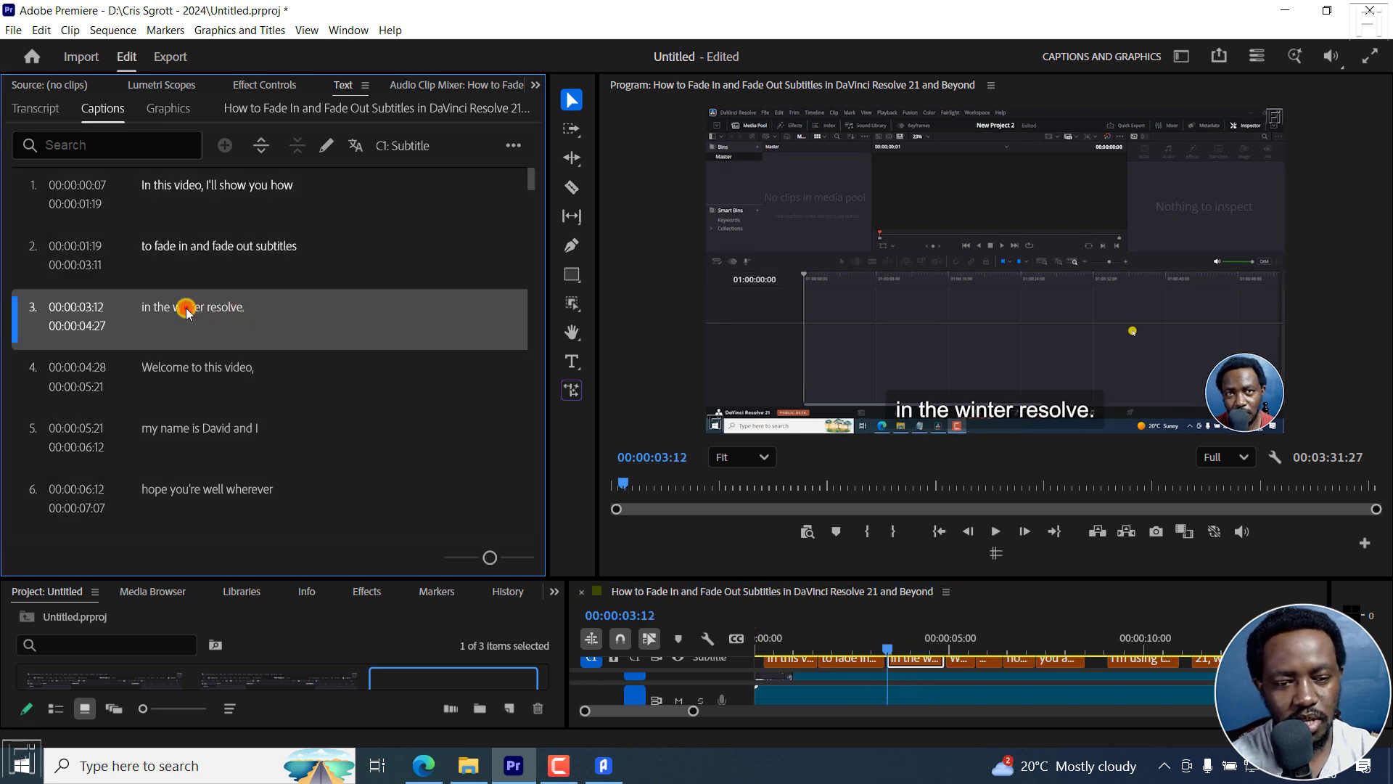
{"action": "left_click", "coordinate": [197, 307]}
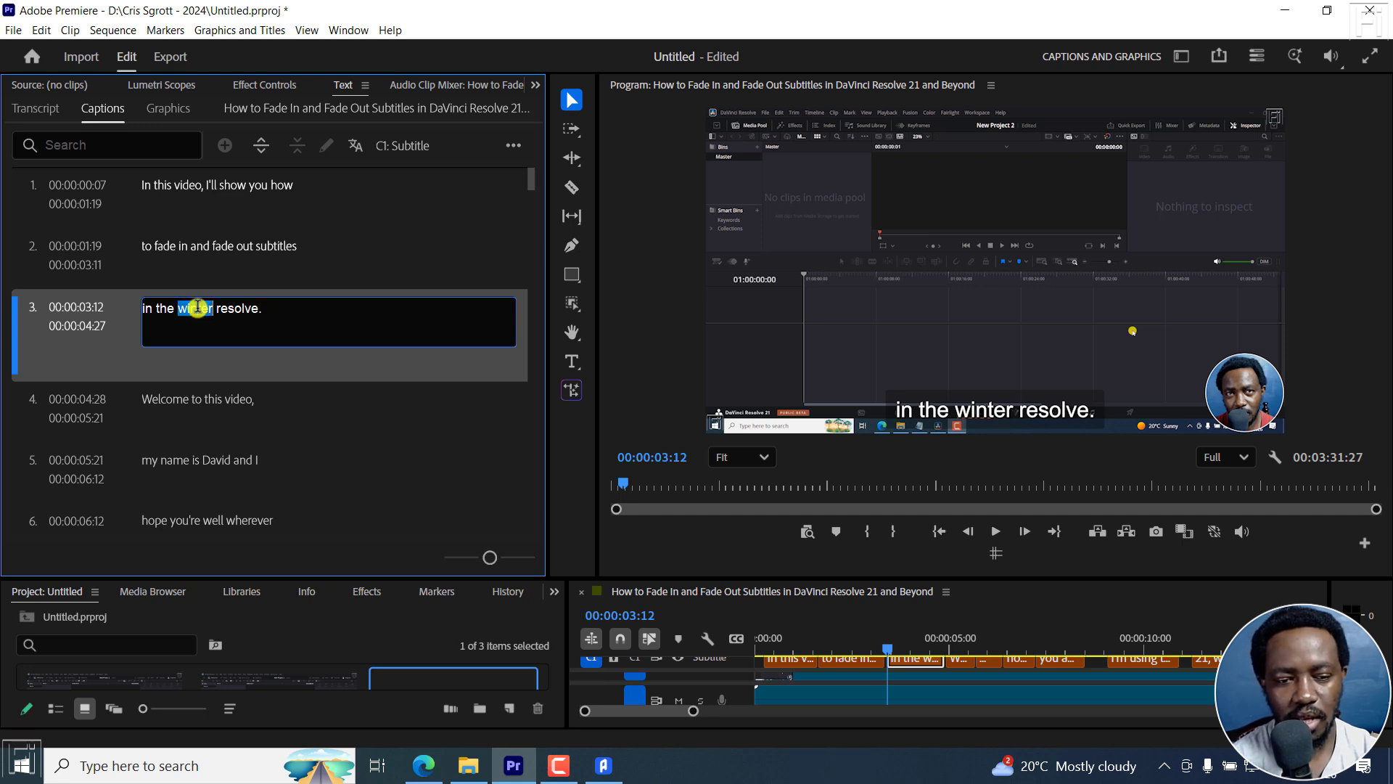
{"action": "type", "text": "Davinci"}
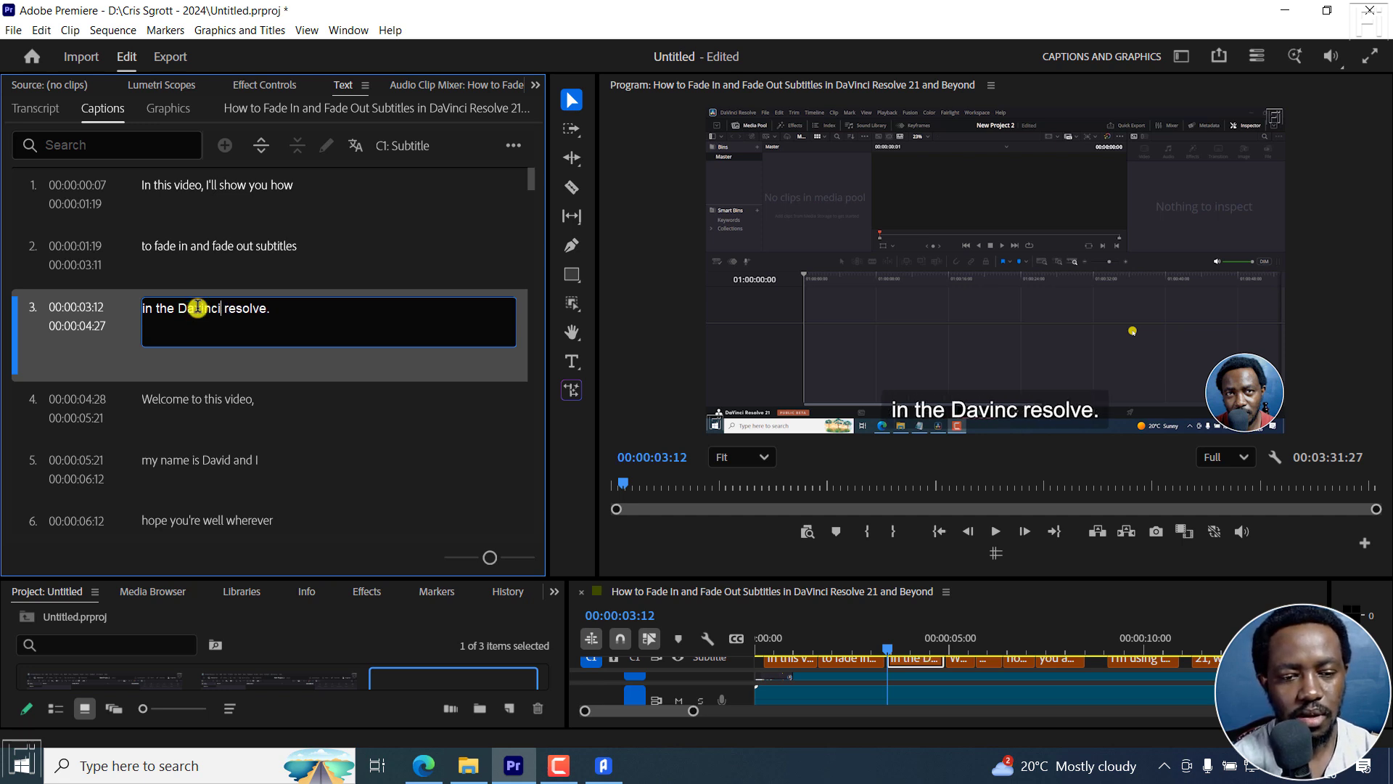
{"action": "key", "text": "Return"}
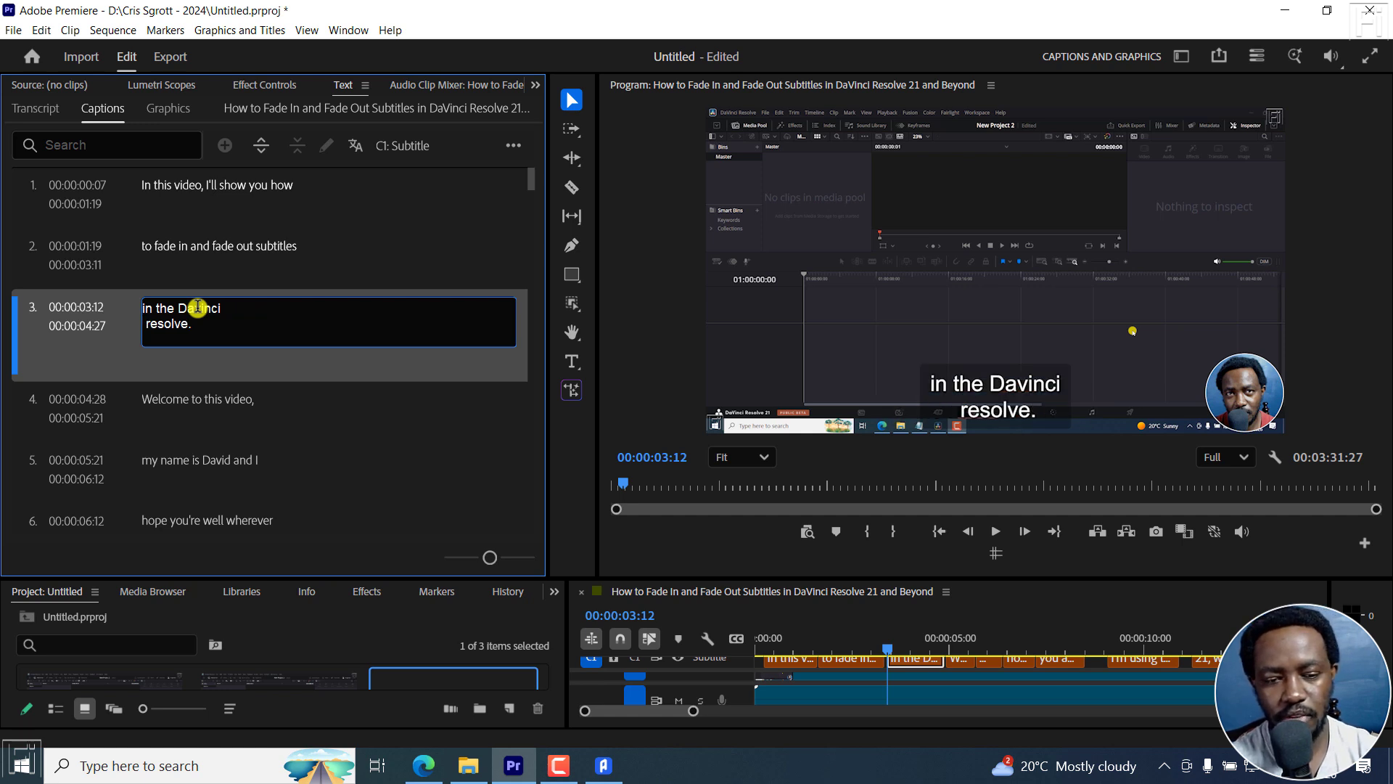
{"action": "key", "text": "BackSpace"}
{"action": "left_click", "coordinate": [372, 402]}
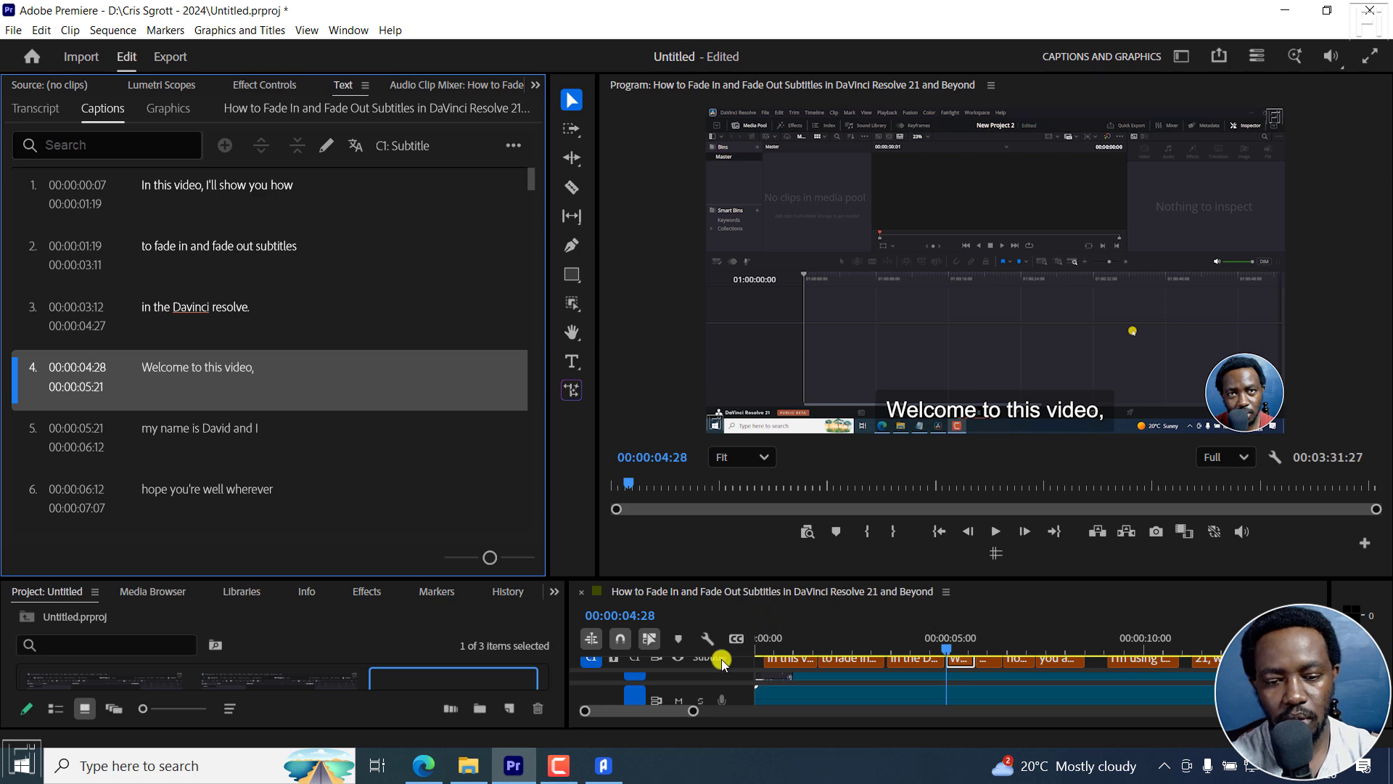
Bring up AutoSubs, then switch to the auto-subs GitHub repository in the browser and open its Issues list.
{"action": "left_click", "coordinate": [606, 765]}
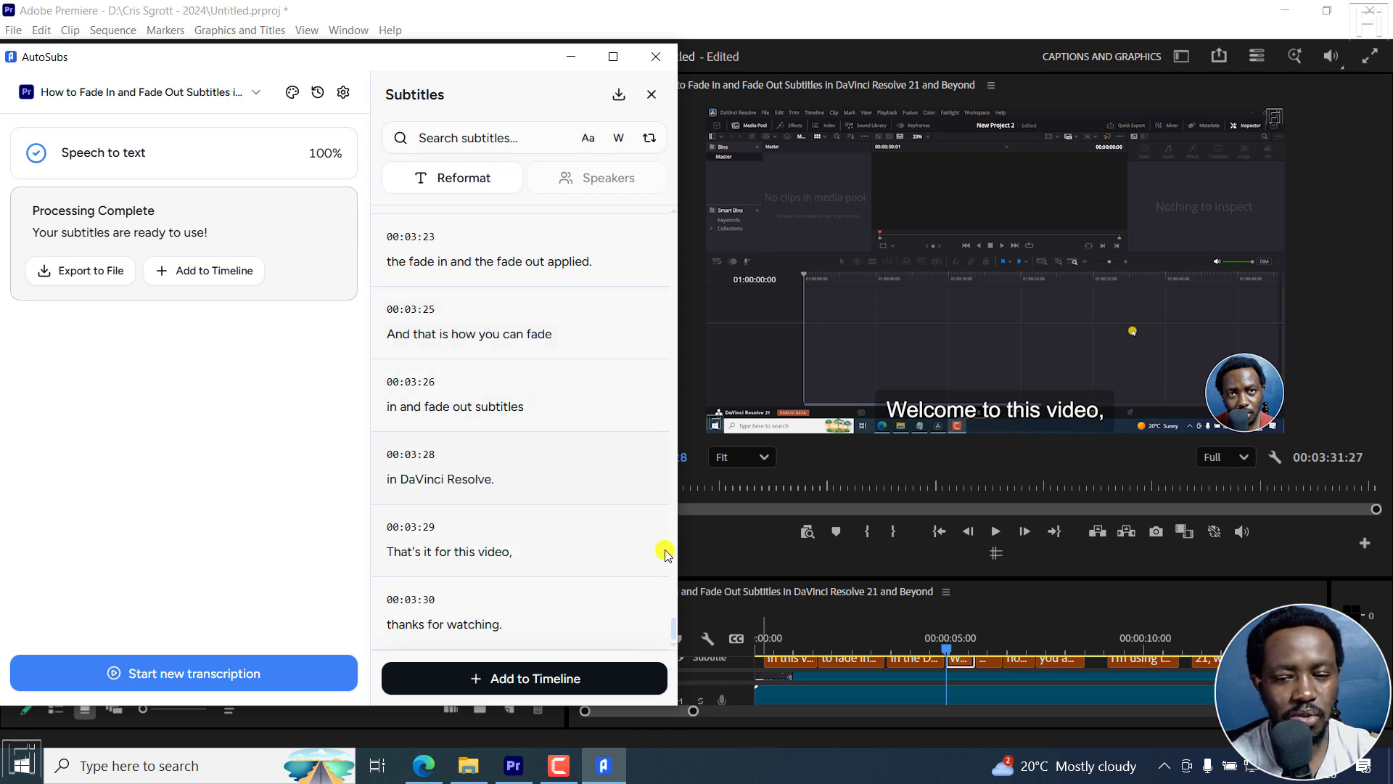
{"action": "left_click", "coordinate": [423, 765]}
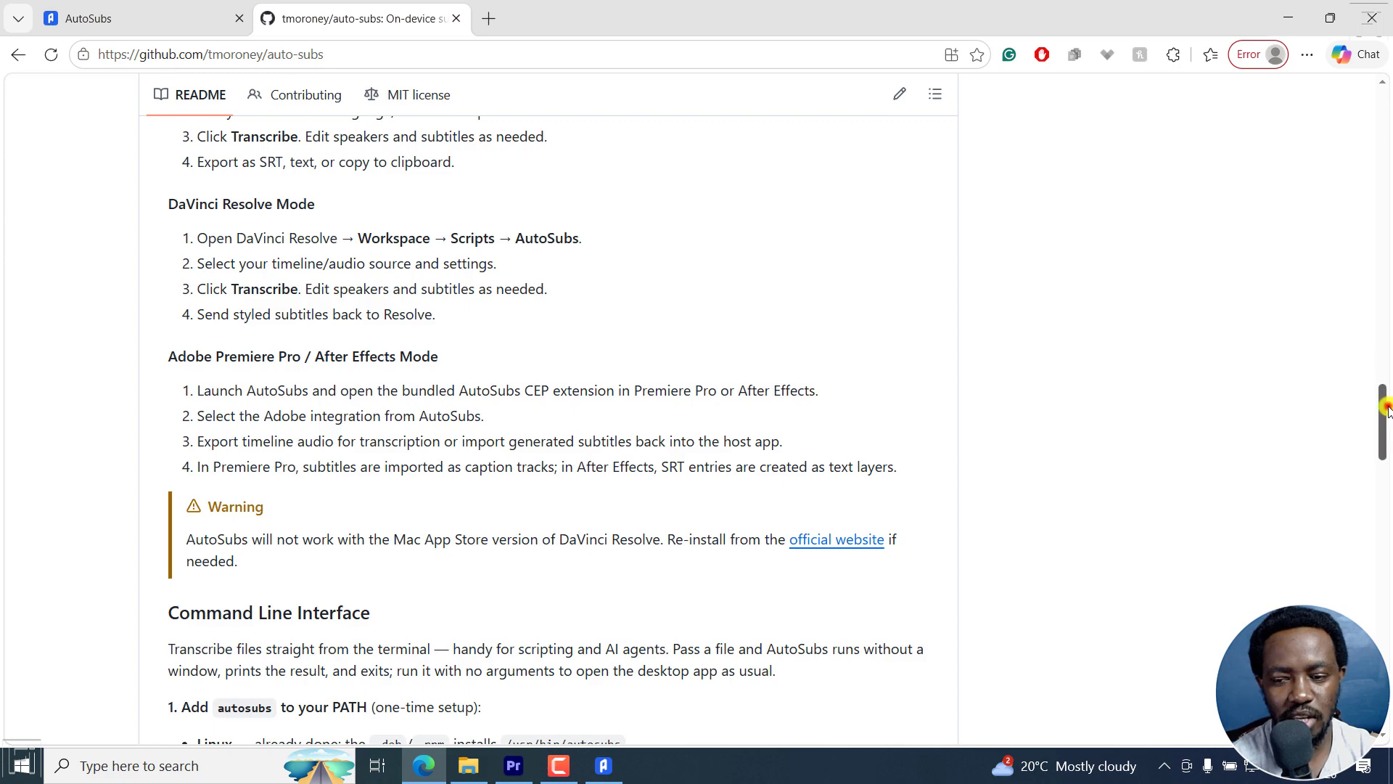
{"action": "left_click_drag", "start_coordinate": [1383, 407], "coordinate": [1378, 88]}
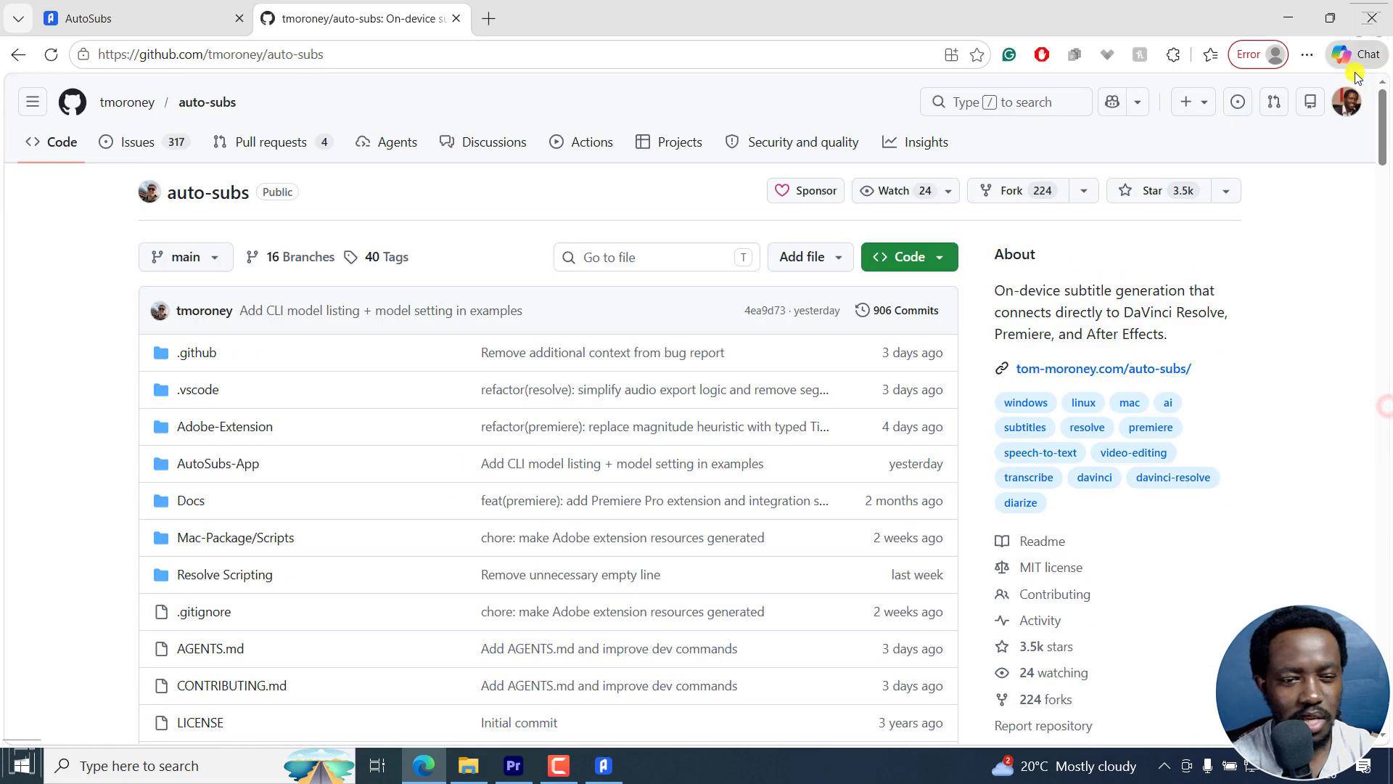
{"action": "left_click", "coordinate": [137, 150]}
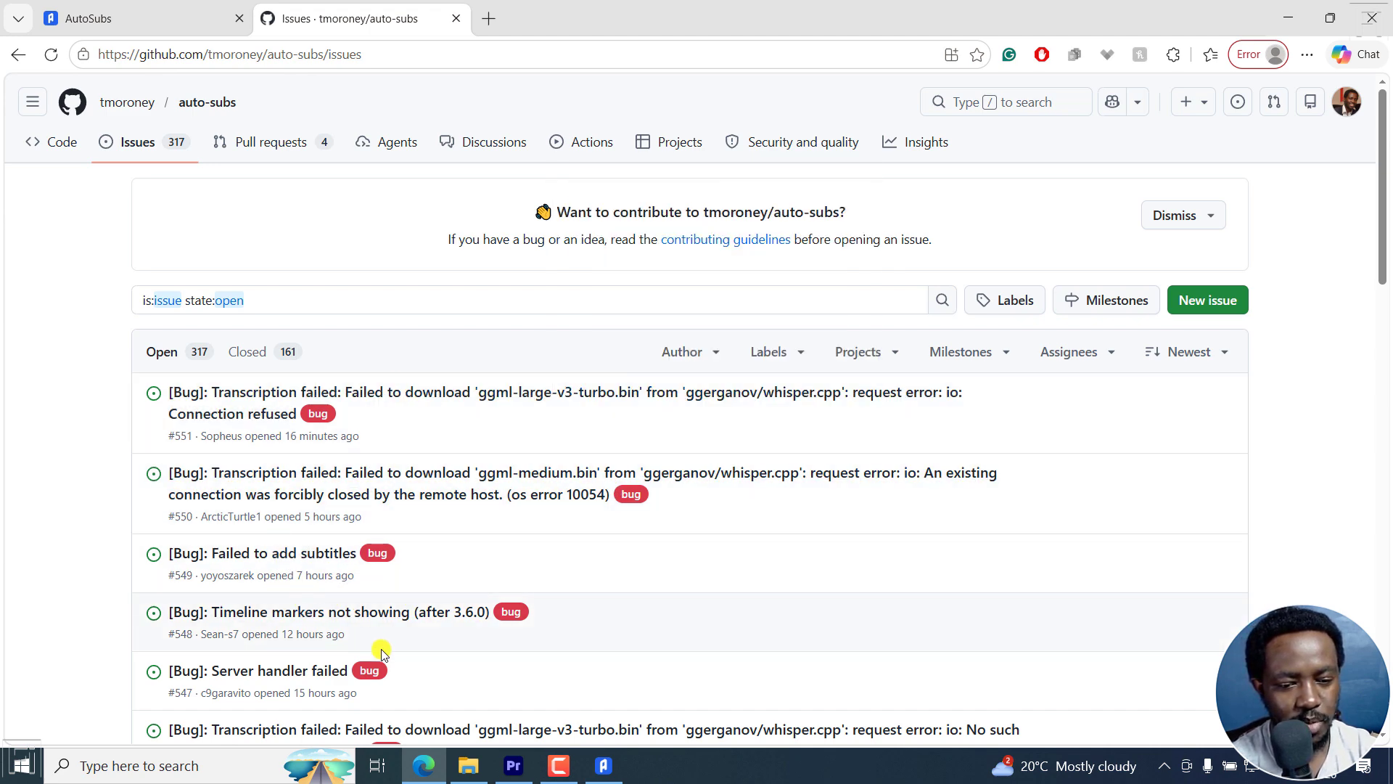
Open the issue "[Bug]: Failed to add subtitles", read its description, and return to the Issues list.
{"action": "left_click", "coordinate": [254, 553]}
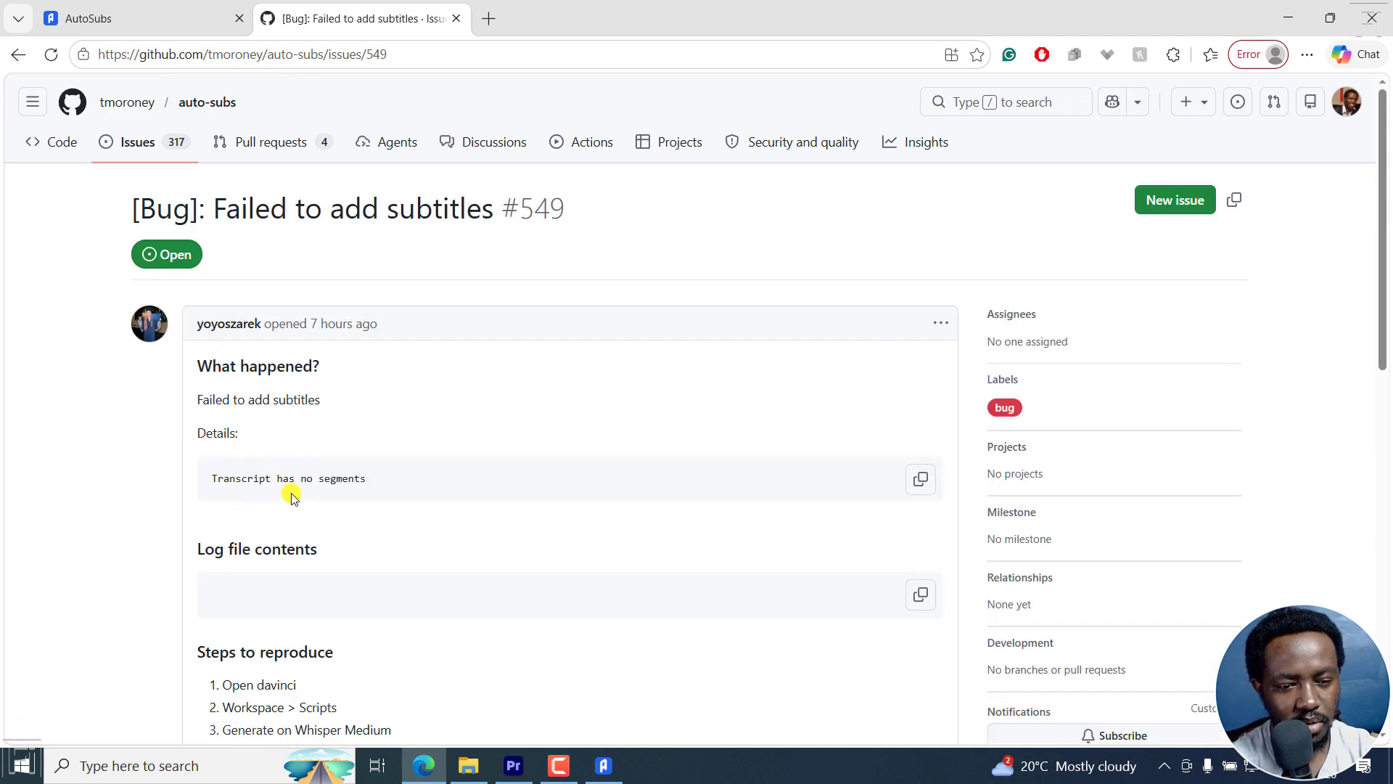
{"action": "scroll", "coordinate": [78, 535], "scroll_direction": "down", "scroll_amount": 3}
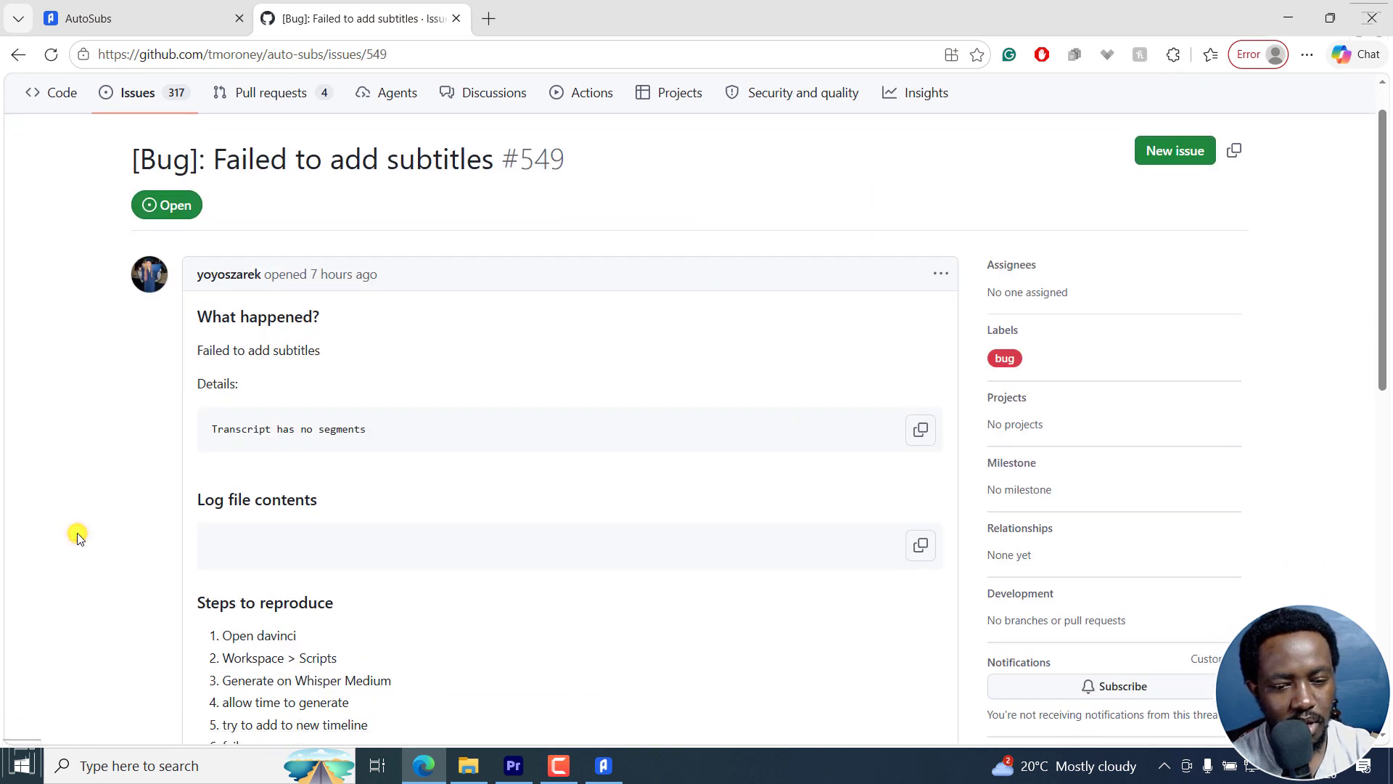
{"action": "scroll", "coordinate": [78, 538], "scroll_direction": "up", "scroll_amount": 3}
{"action": "key", "text": "alt+Left"}
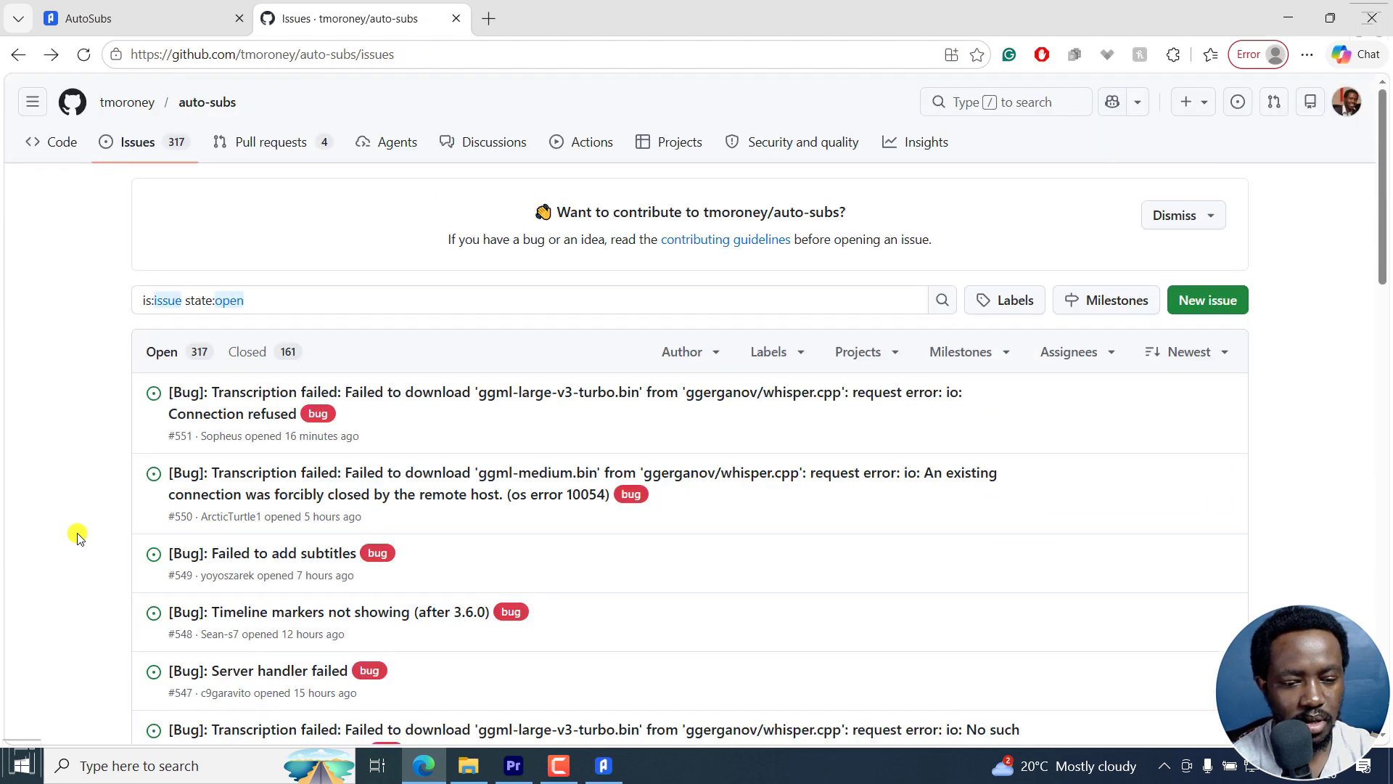
Look through the open issues of auto-subs and return to the repository's main code page.
{"action": "scroll", "coordinate": [77, 537], "scroll_direction": "down", "scroll_amount": 2}
{"action": "scroll", "coordinate": [78, 534], "scroll_direction": "down", "scroll_amount": 1}
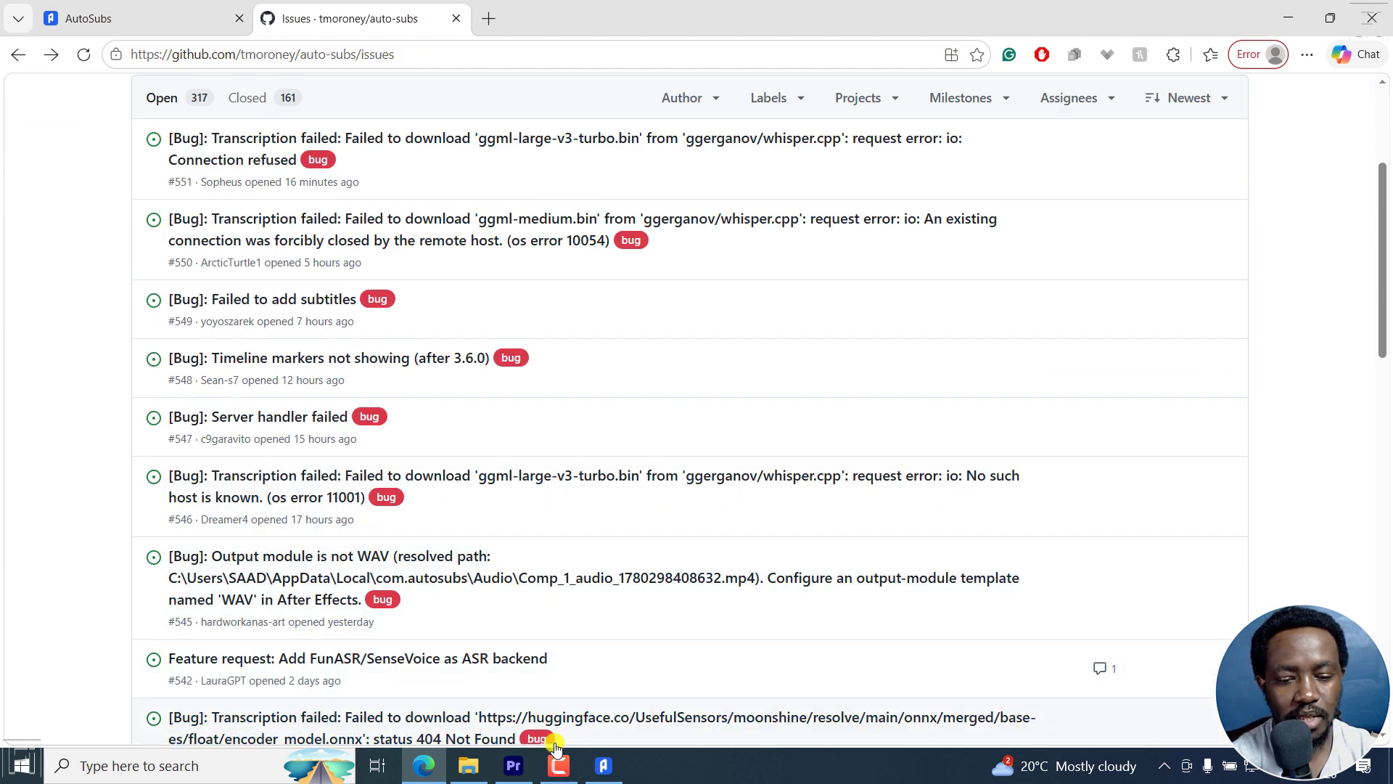
{"action": "scroll", "coordinate": [455, 341], "scroll_direction": "up", "scroll_amount": 3}
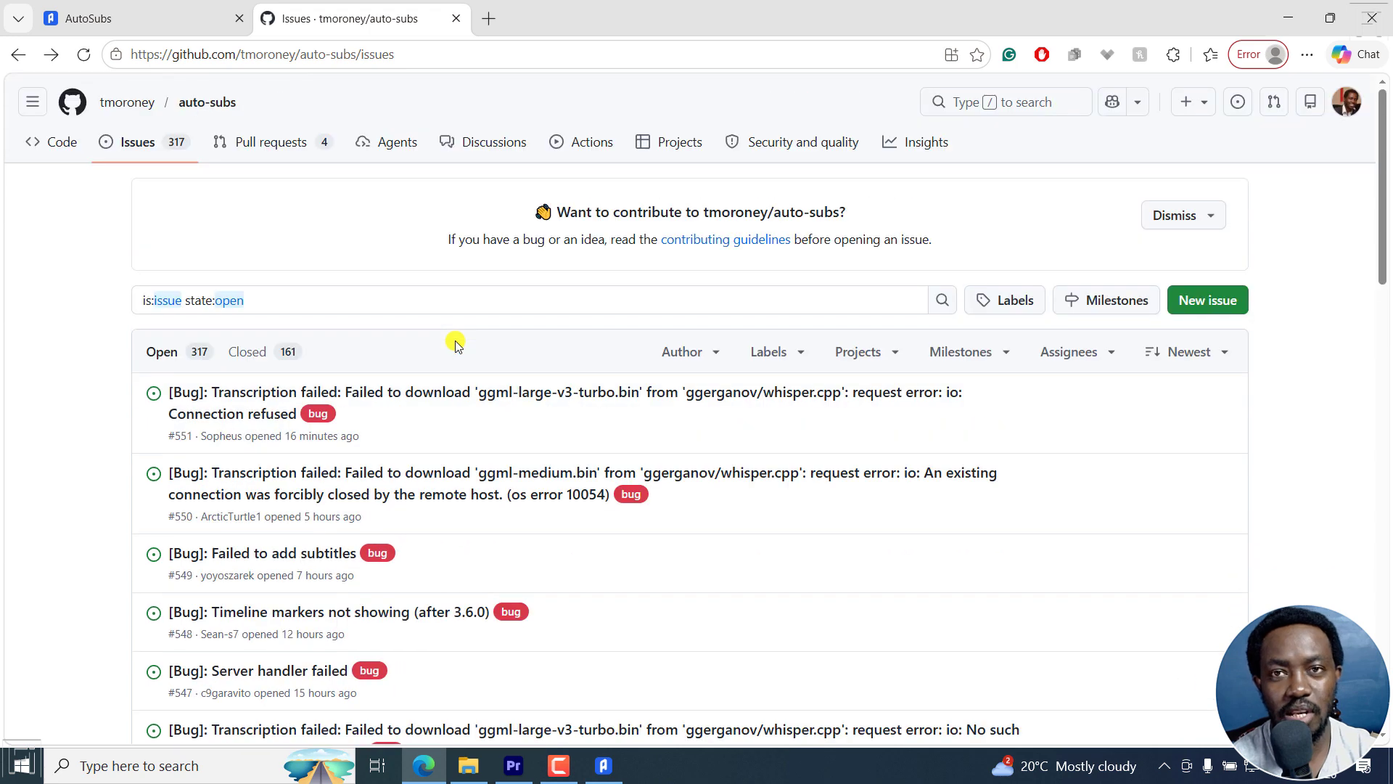
{"action": "left_click", "coordinate": [58, 142]}
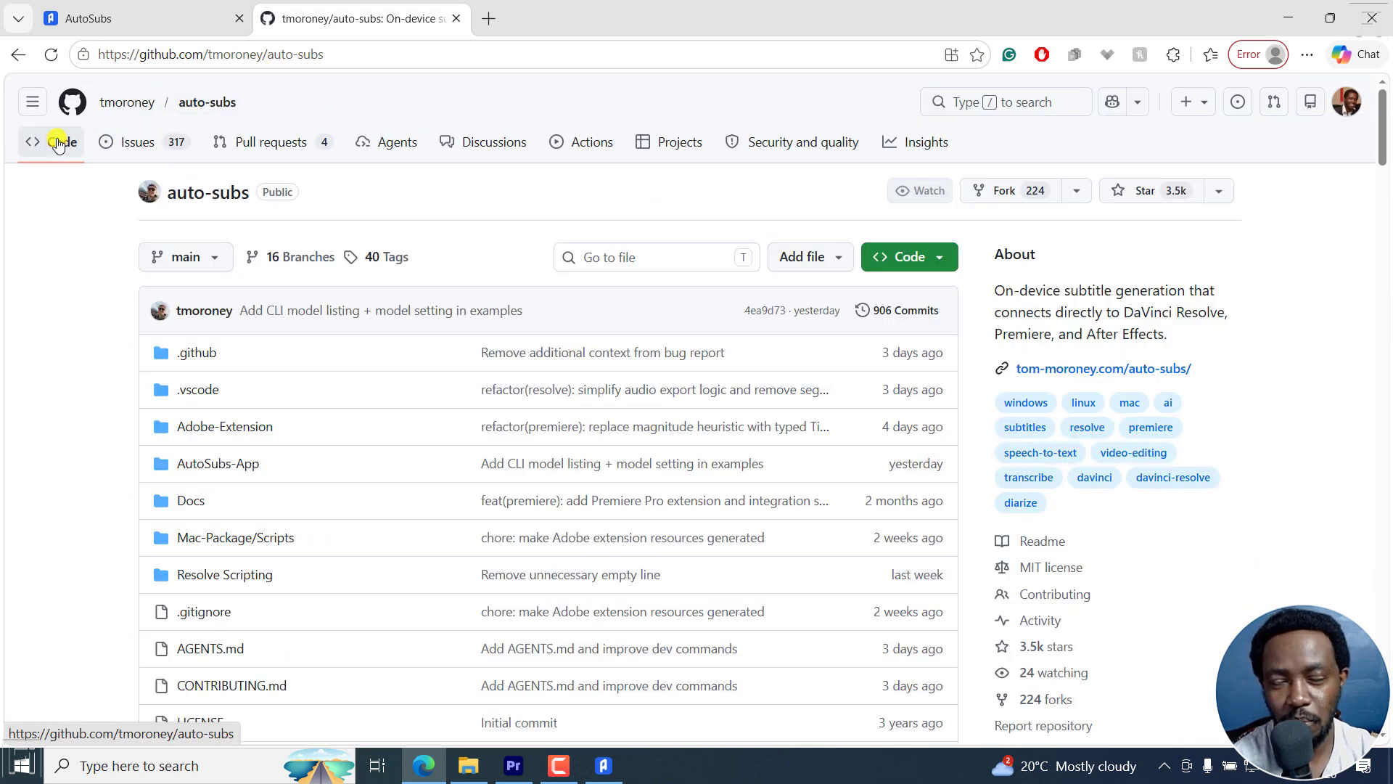